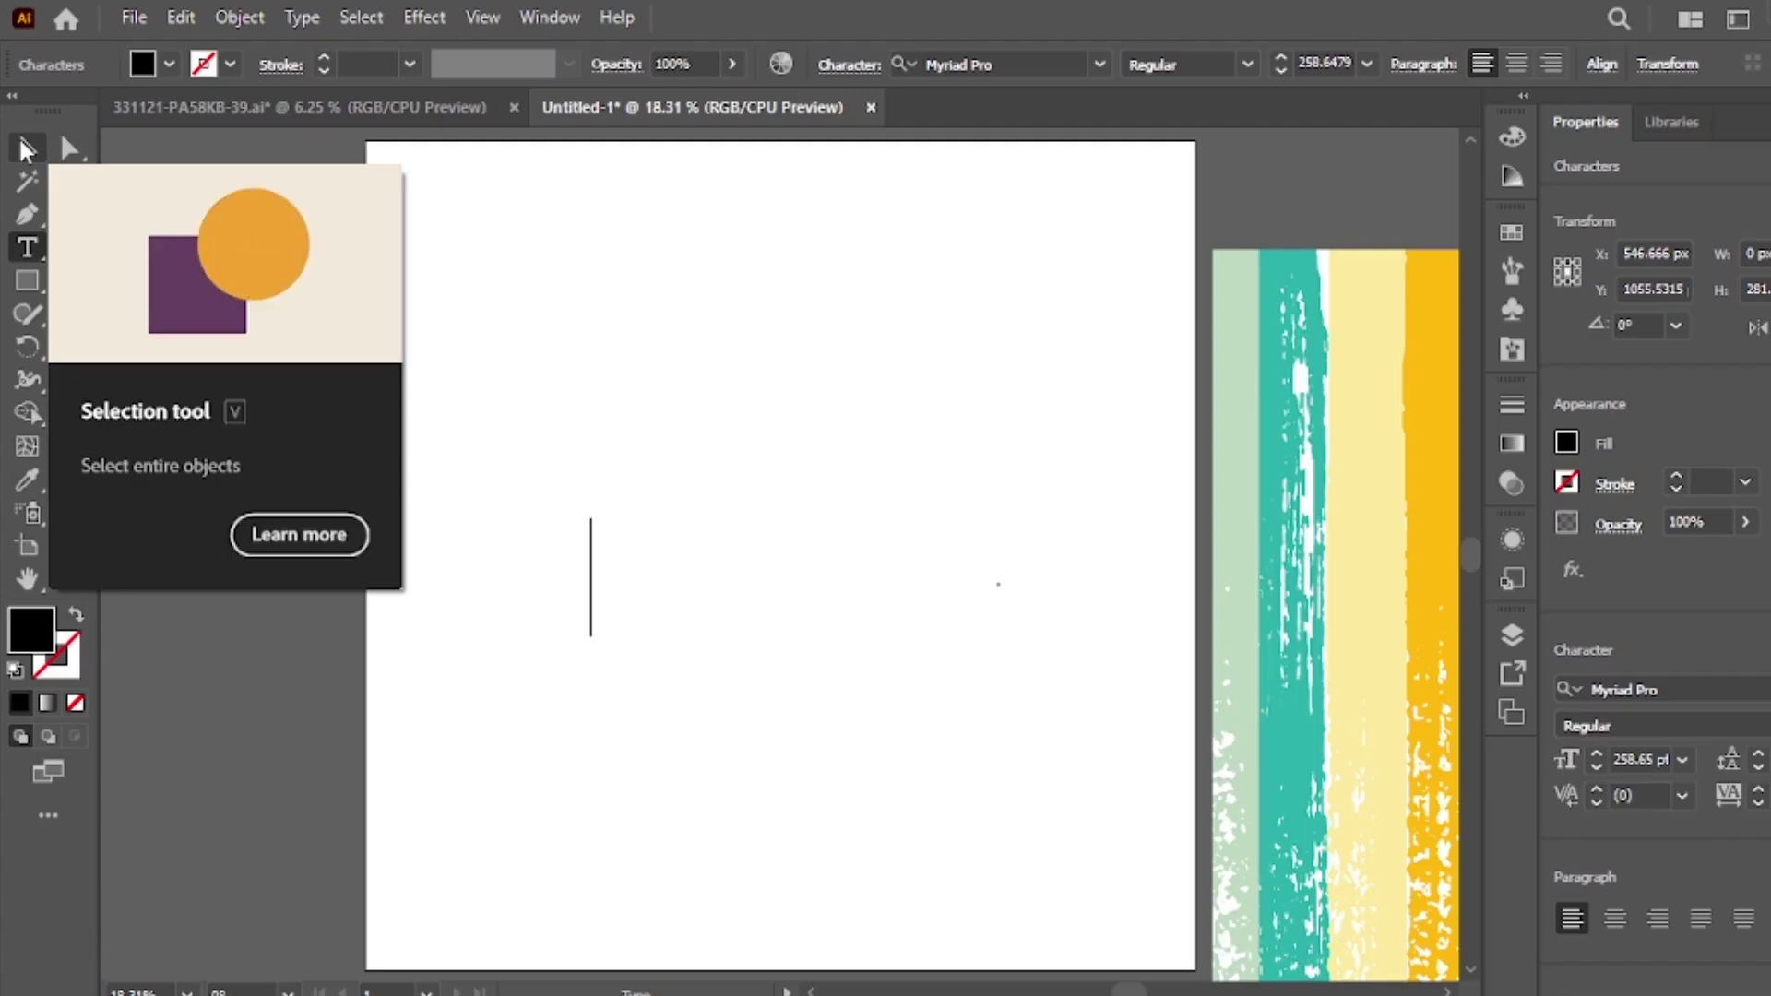
# Type AVAILABLE on the artboard, fixing the typos, and select the finished text object
pyautogui.write('aav')
pyautogui.press('BackSpace')
pyautogui.press('BackSpace')
pyautogui.press('BackSpace')
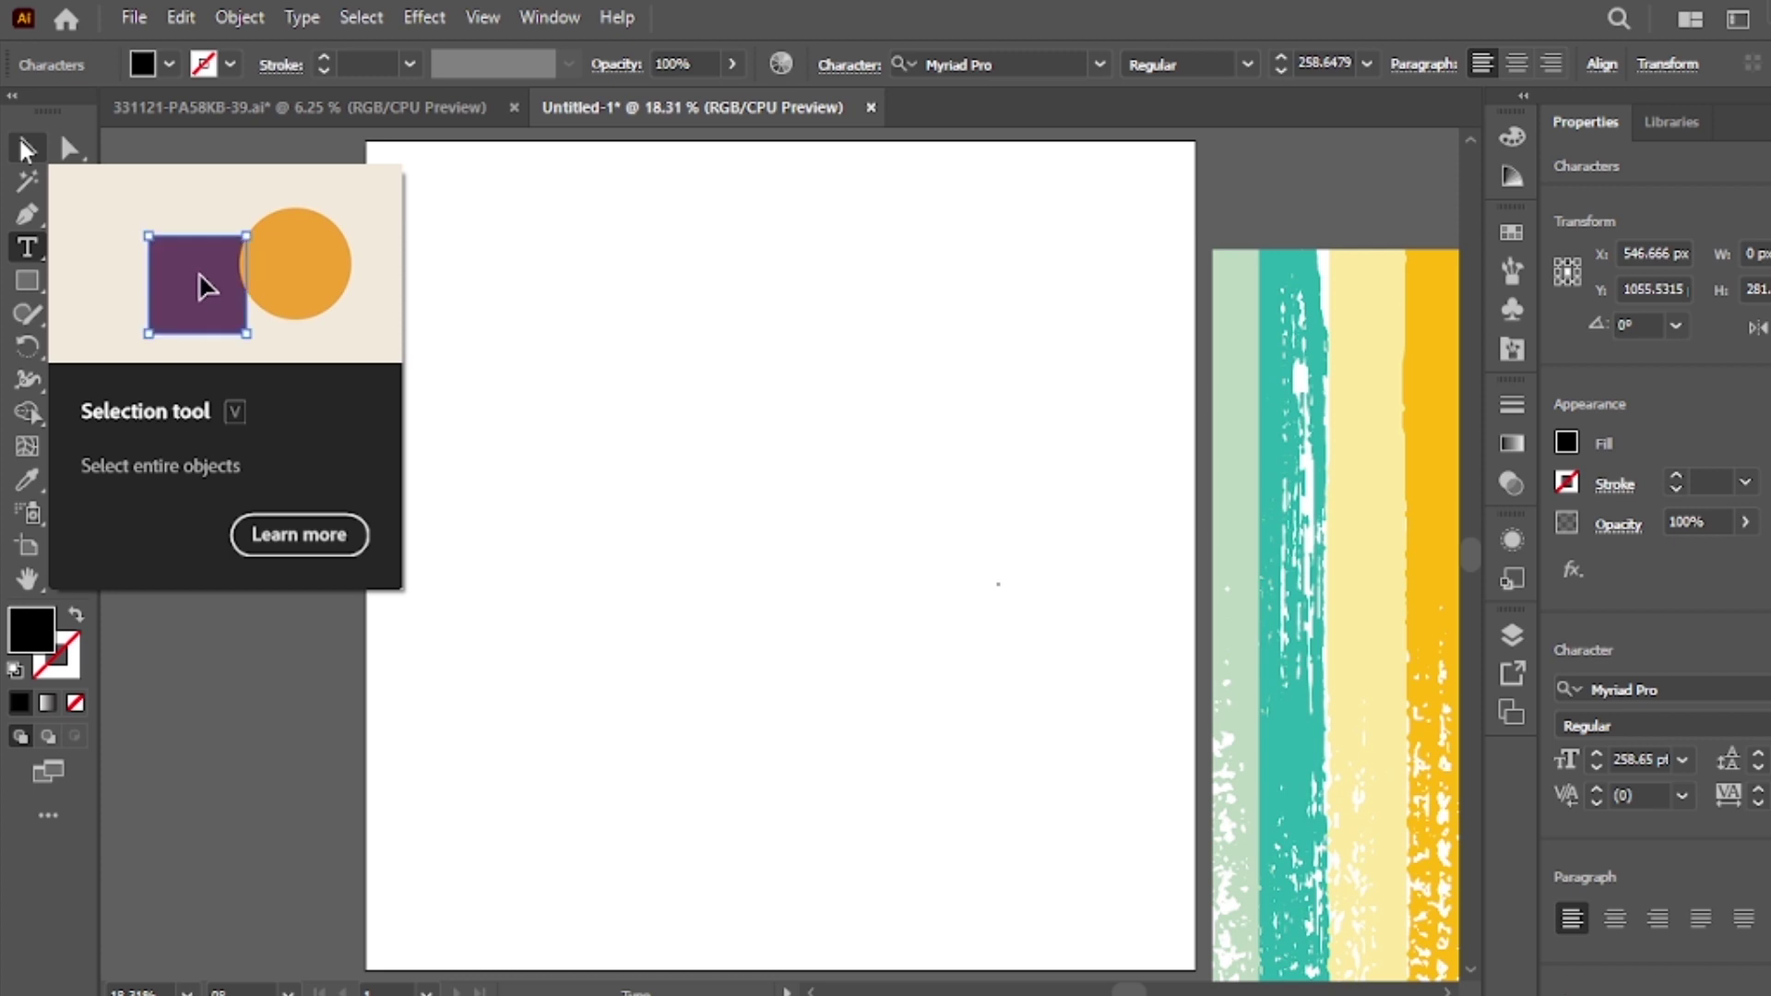
pyautogui.write('AVA')
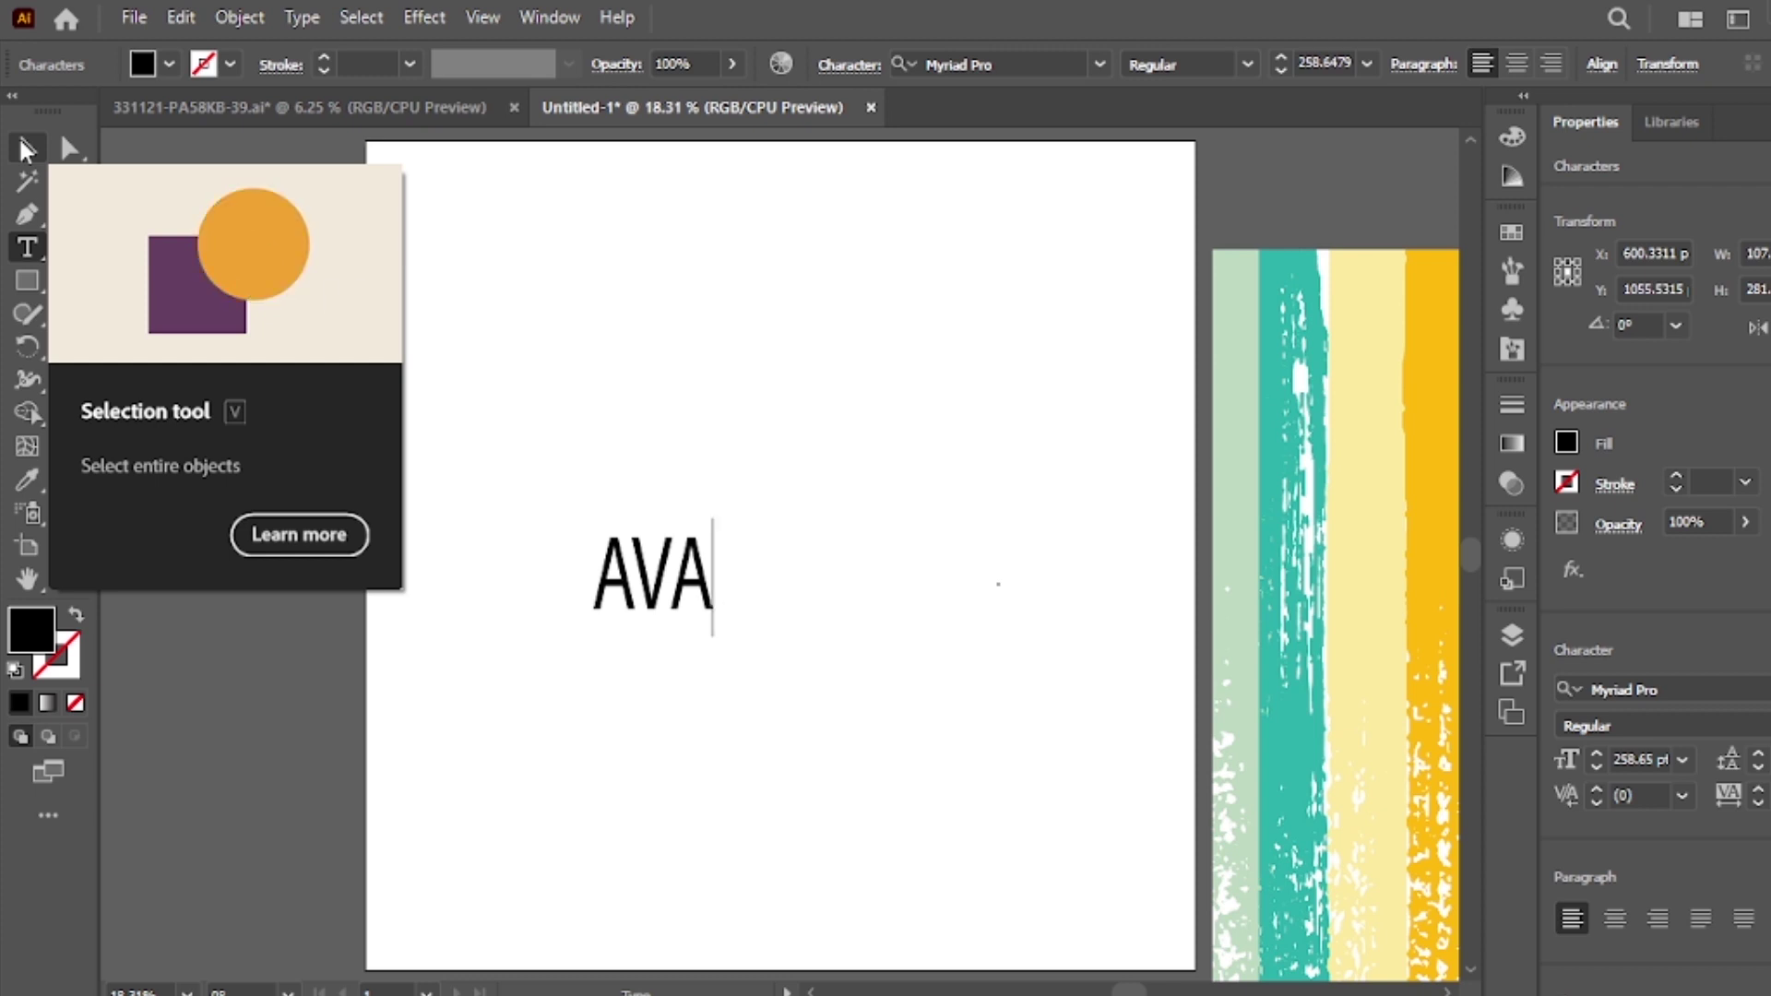
pyautogui.write('ILAA')
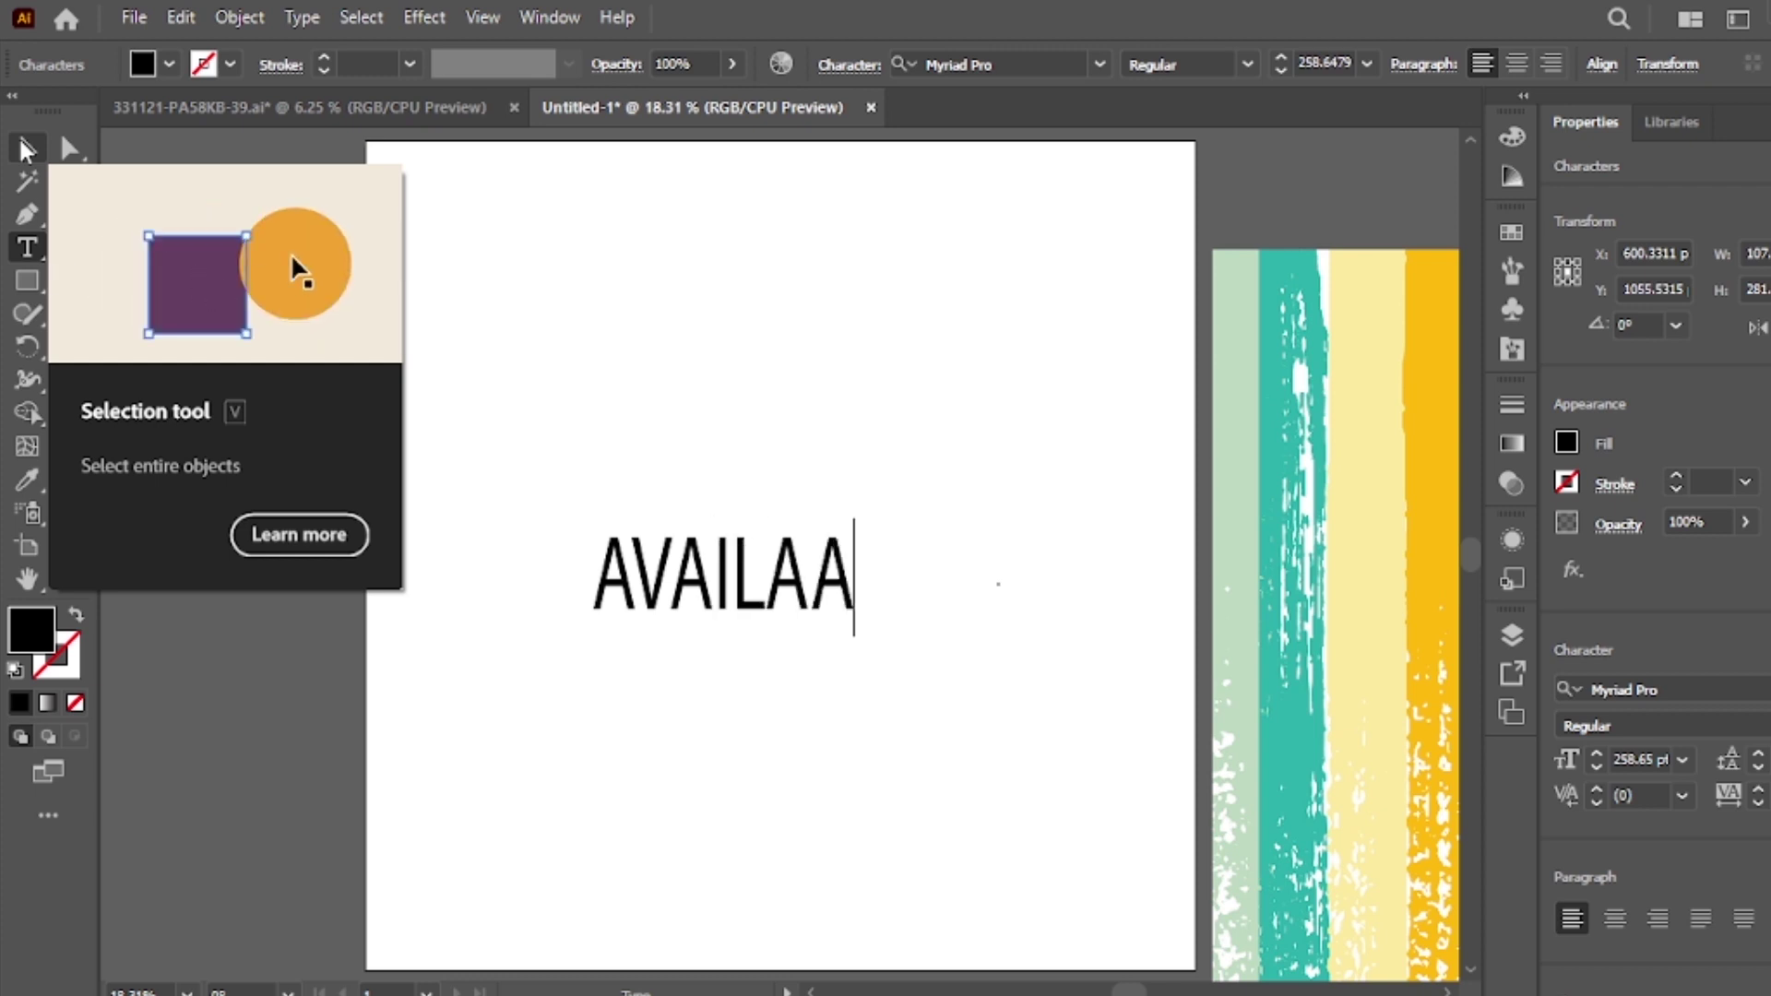
pyautogui.press('BackSpace')
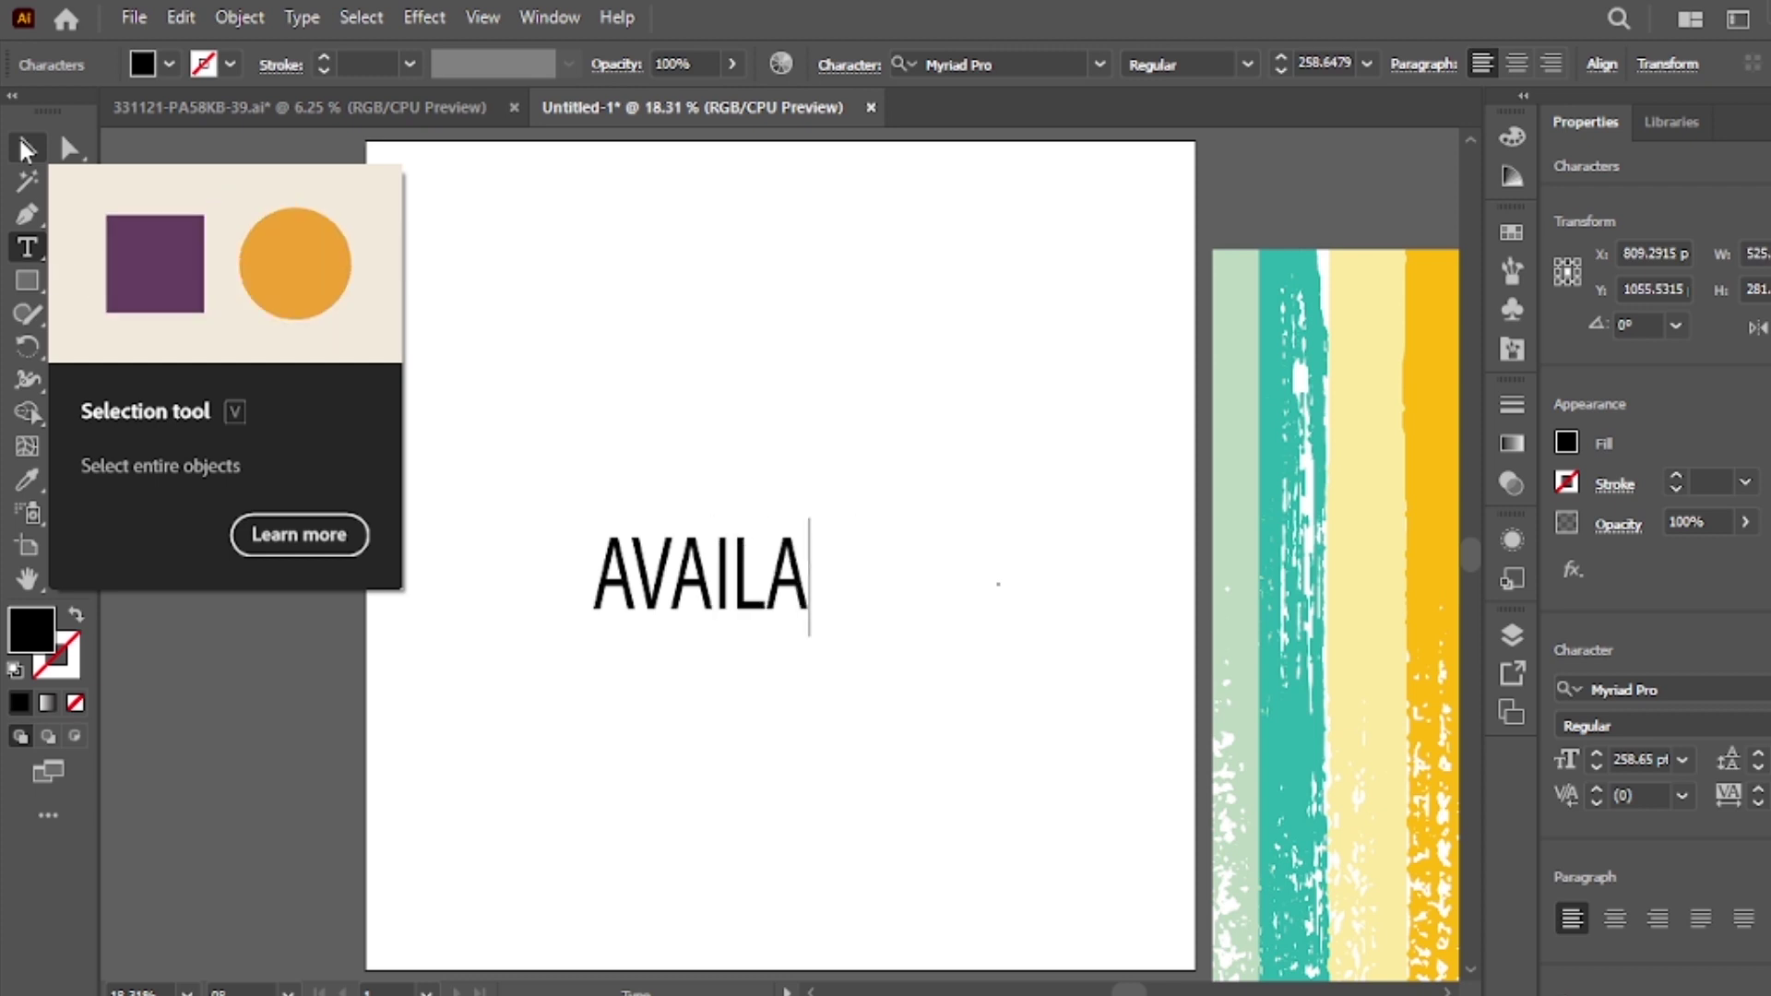
pyautogui.write('BLE')
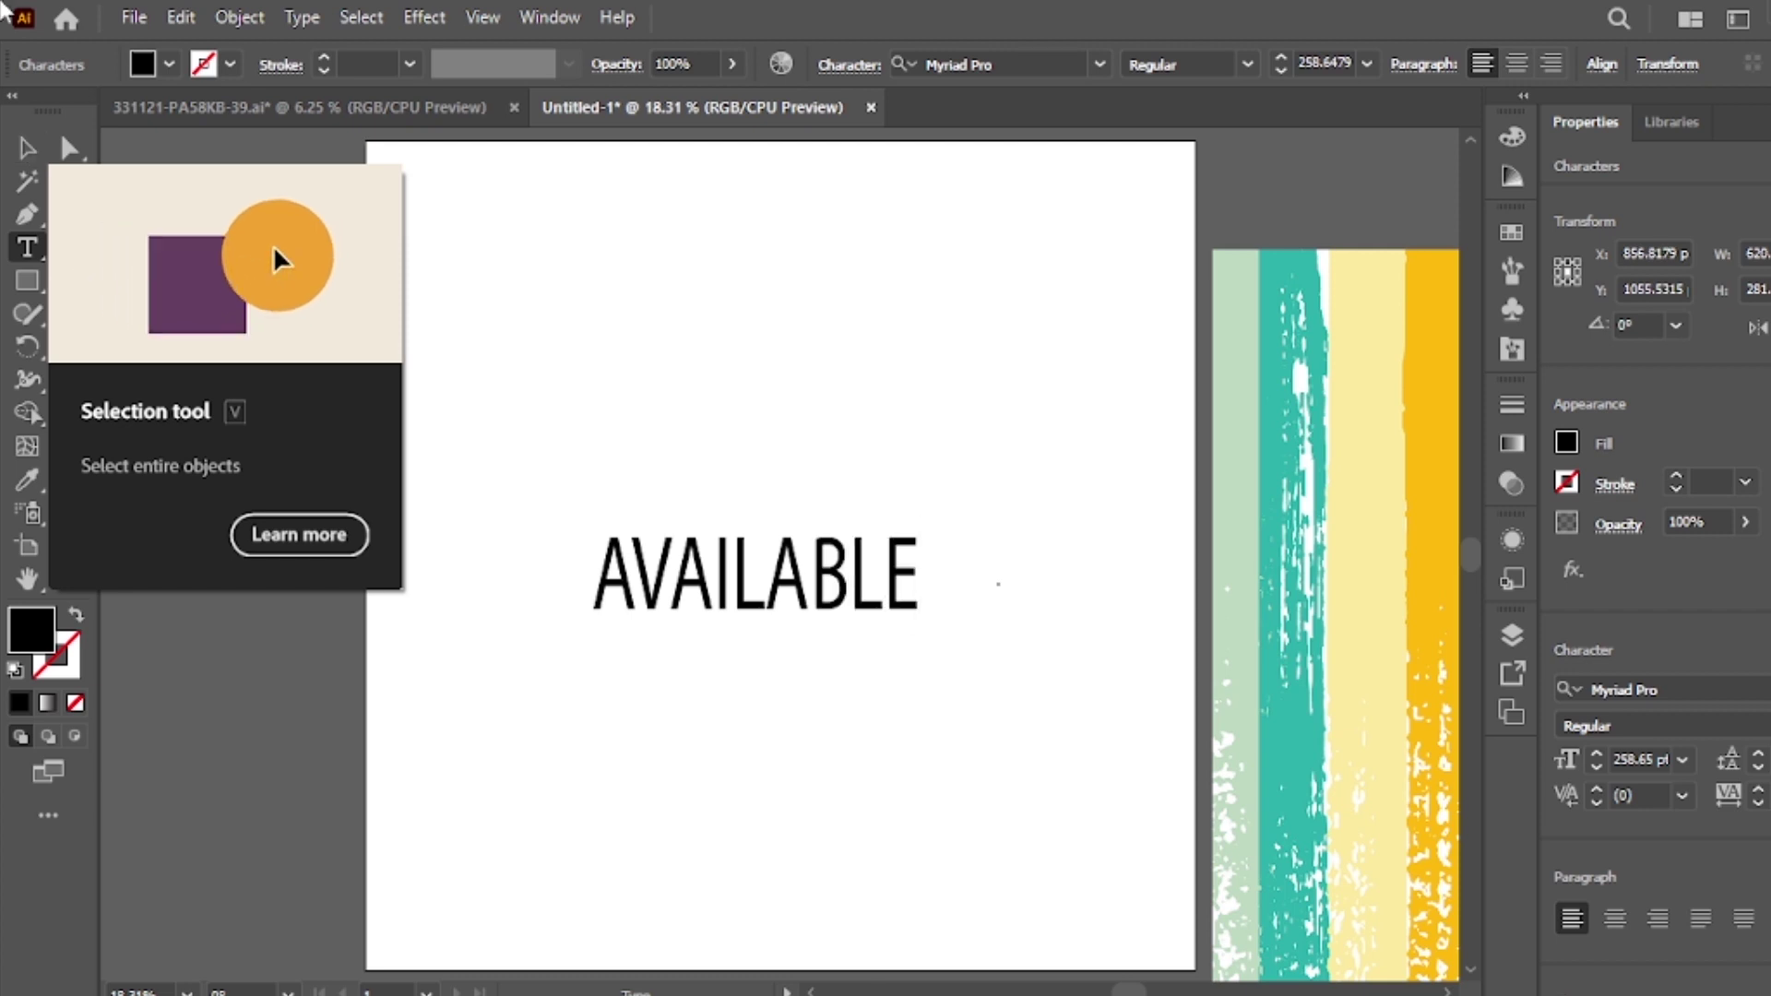
pyautogui.press('Escape')
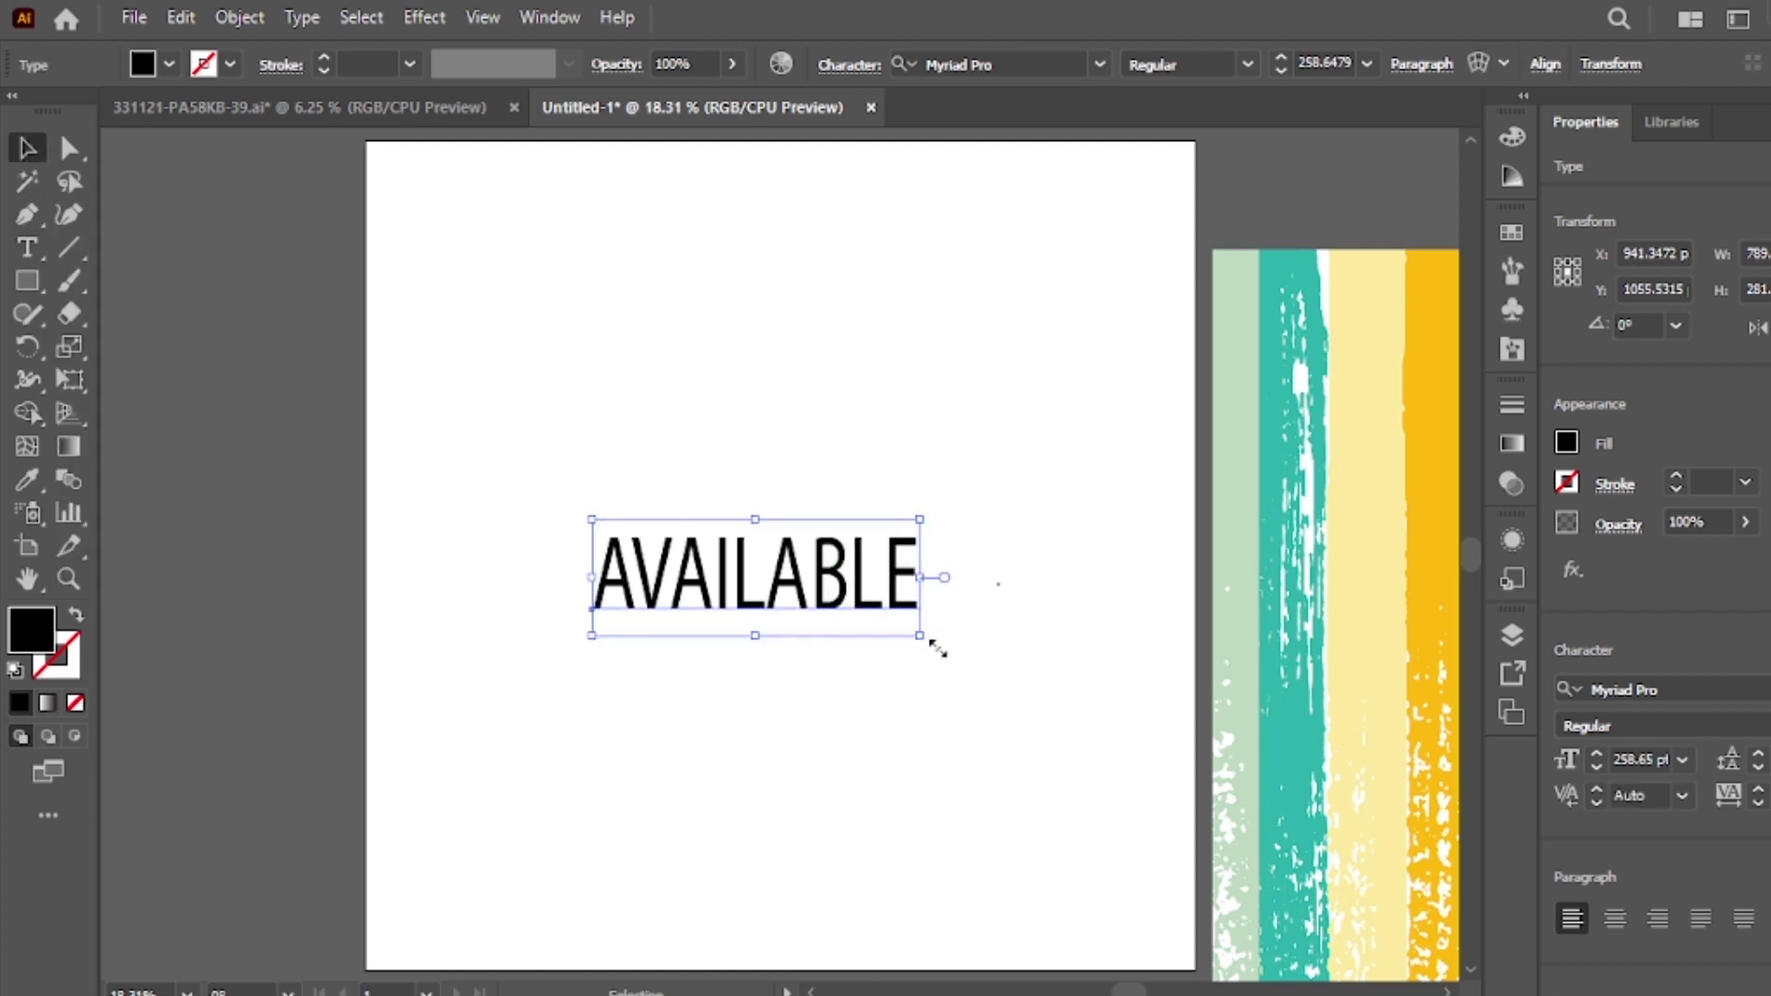
# Enlarge AVAILABLE and duplicate it below, retyping the copy as NOW
pyautogui.moveTo(937, 648); pyautogui.dragTo(972, 672)
pyautogui.keyDown('alt'); pyautogui.moveTo(856, 581); pyautogui.dragTo(862, 719); pyautogui.keyUp('alt')
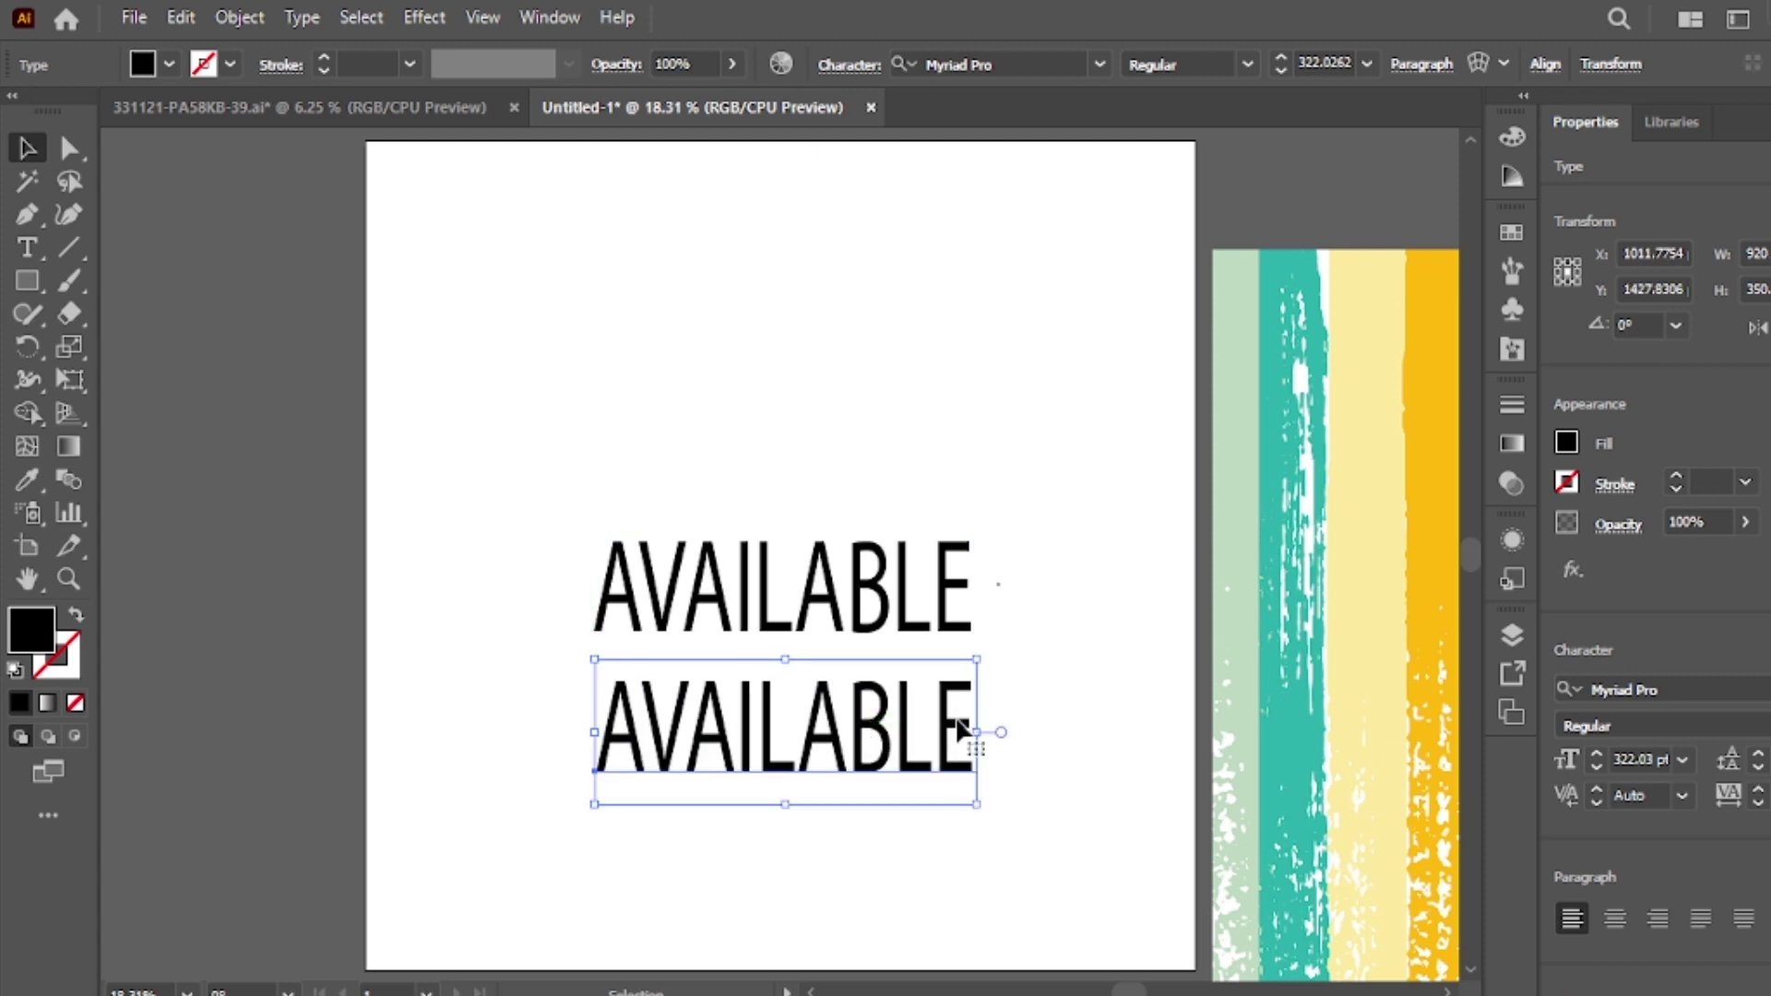
pyautogui.doubleClick(959, 729)
pyautogui.press('BackSpace')
pyautogui.press('BackSpace')
pyautogui.press('BackSpace')
pyautogui.press('BackSpace')
pyautogui.press('BackSpace')
pyautogui.press('BackSpace')
pyautogui.write('N')
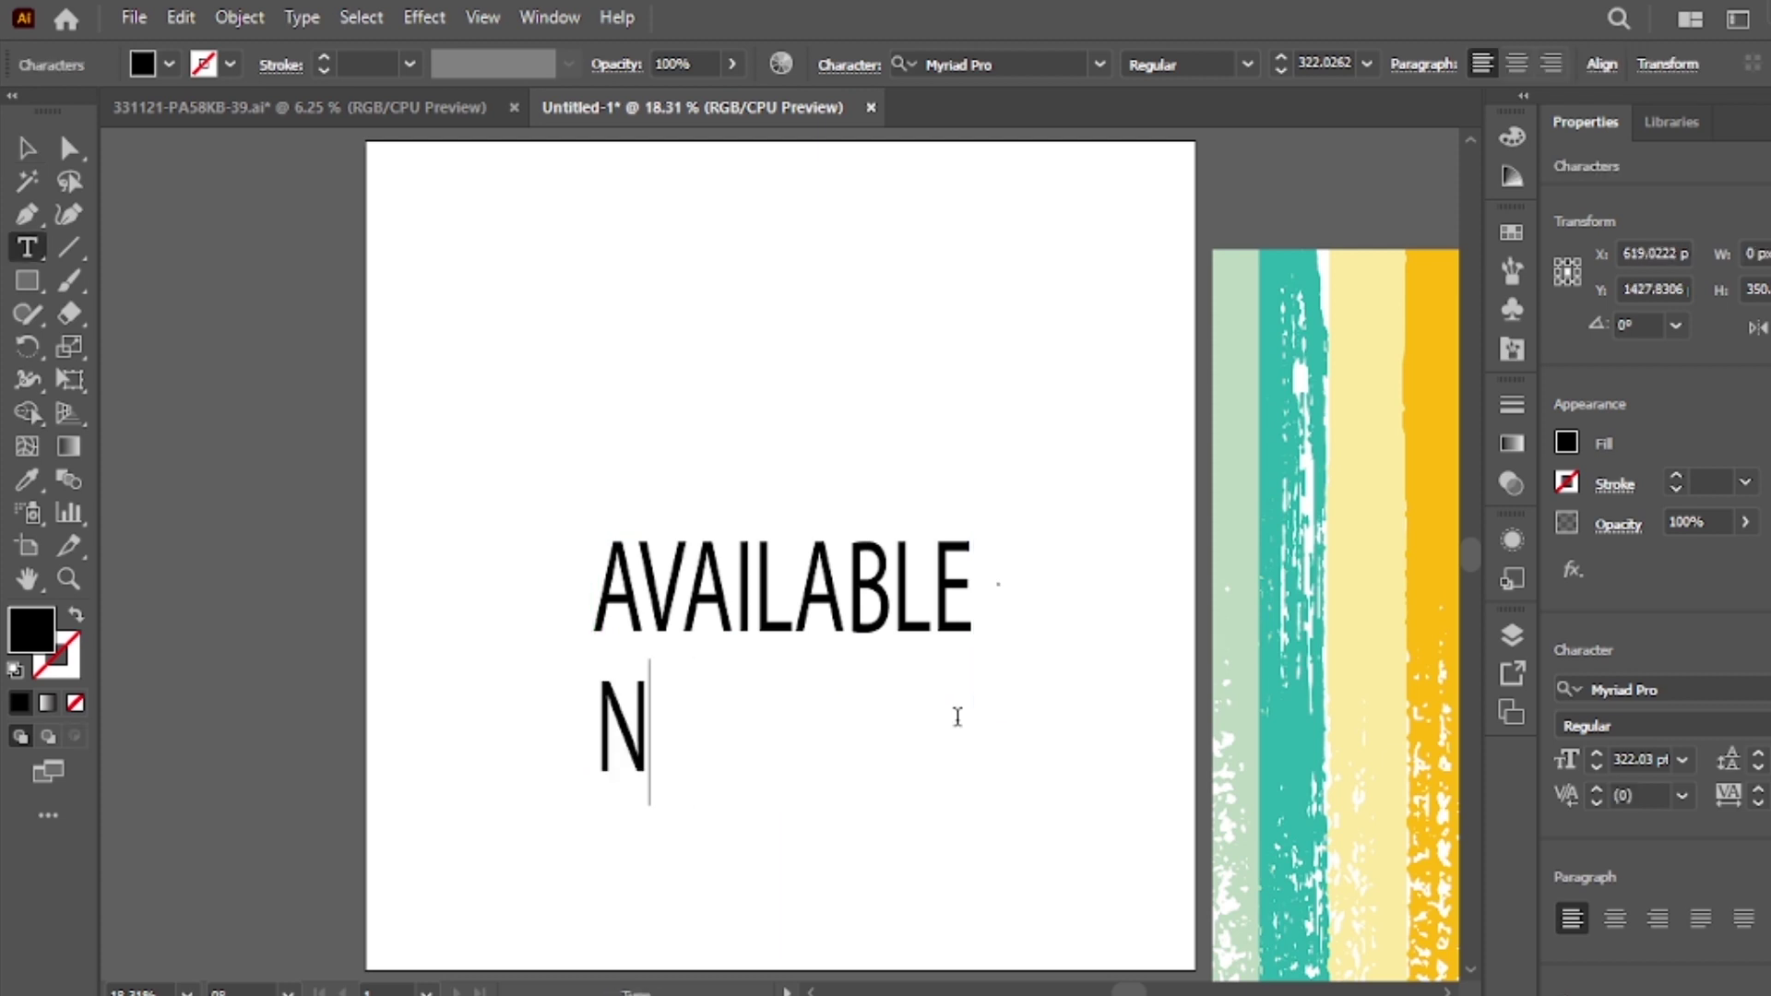
pyautogui.write('OW')
# Shift NOW to the right under AVAILABLE and select both lines
pyautogui.click(27, 147)
pyautogui.moveTo(720, 761)
pyautogui.mouseDown()
pyautogui.moveTo(789, 742)
pyautogui.moveTo(908, 756)
pyautogui.moveTo(863, 733)
pyautogui.mouseUp()
pyautogui.moveTo(537, 461); pyautogui.dragTo(1020, 791)
pyautogui.click(1097, 61)
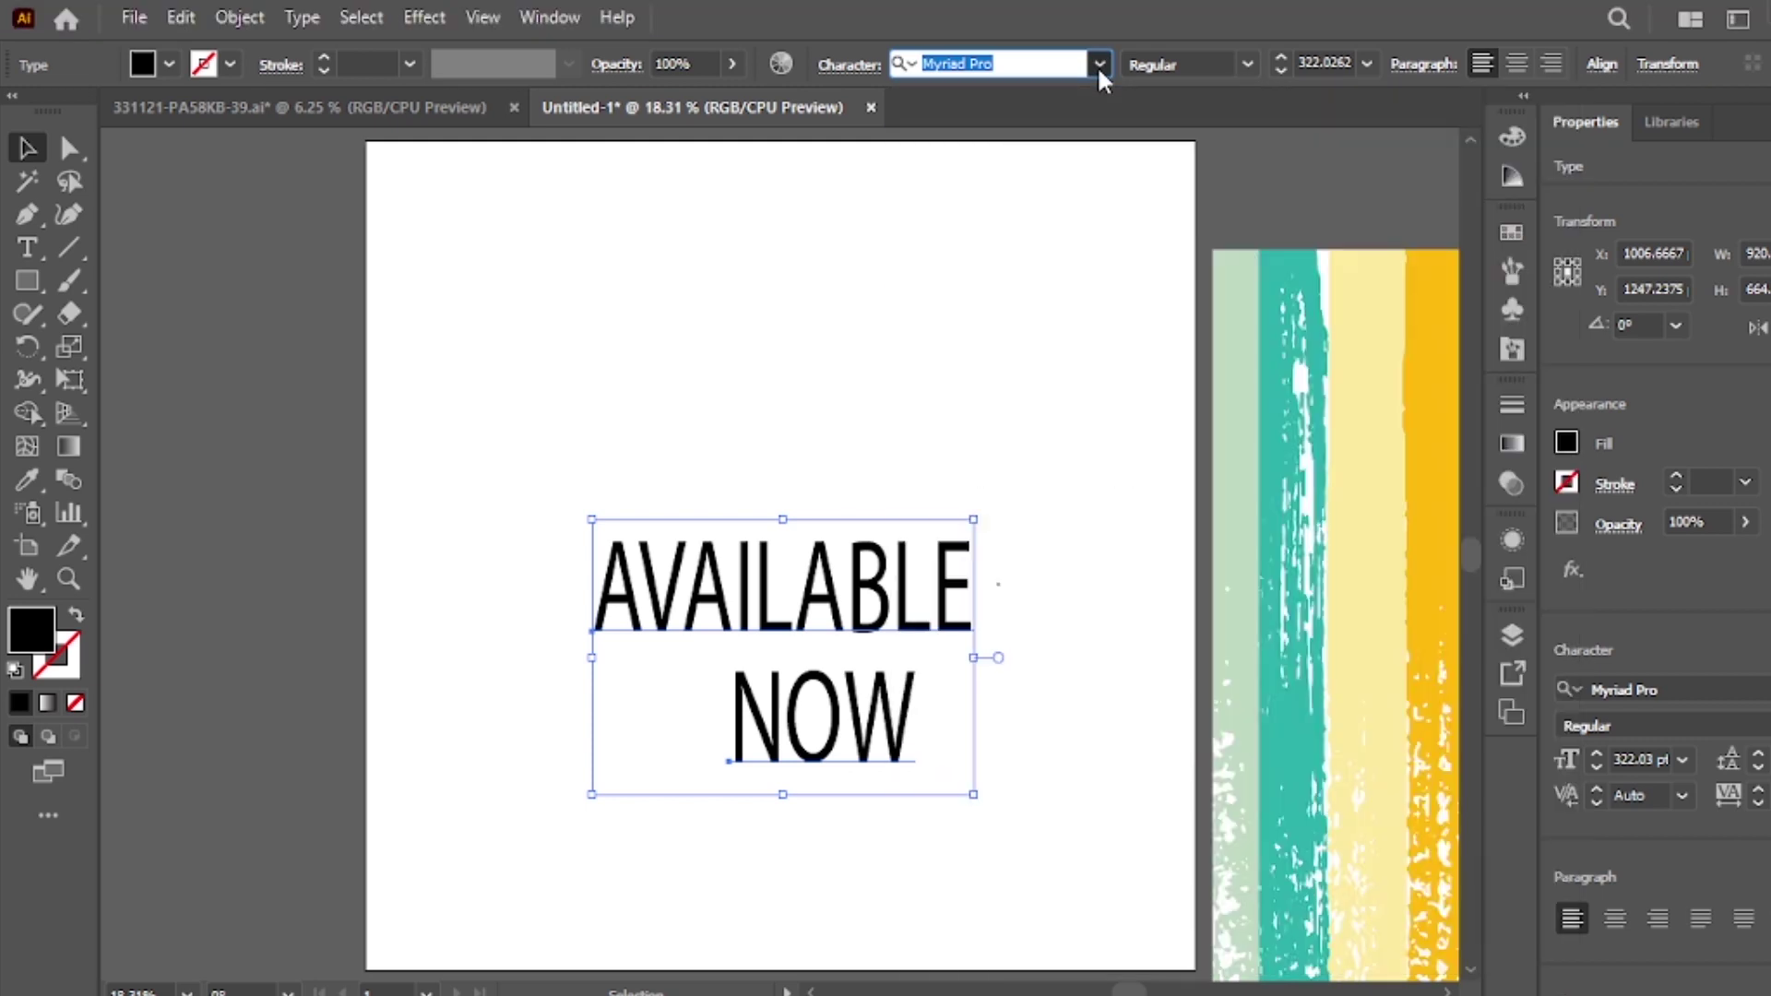
# Set both lines in the BlowBrush font with centre alignment
pyautogui.click(1141, 355)
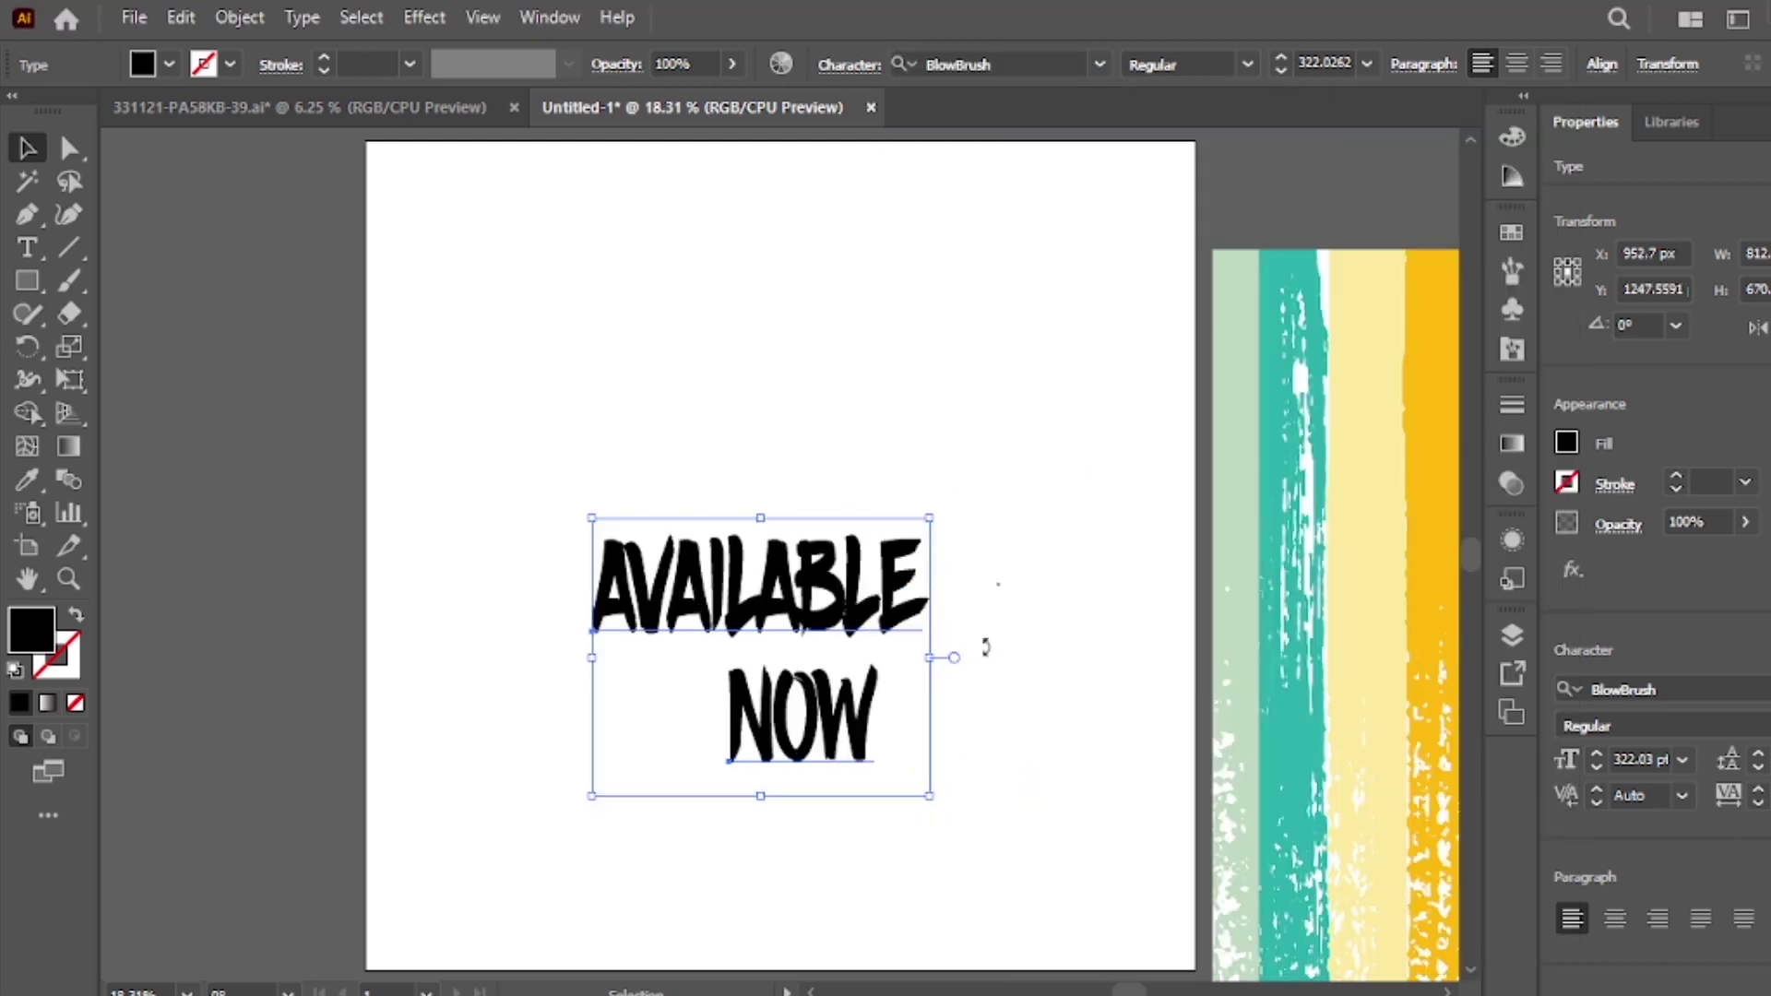
pyautogui.click(1518, 63)
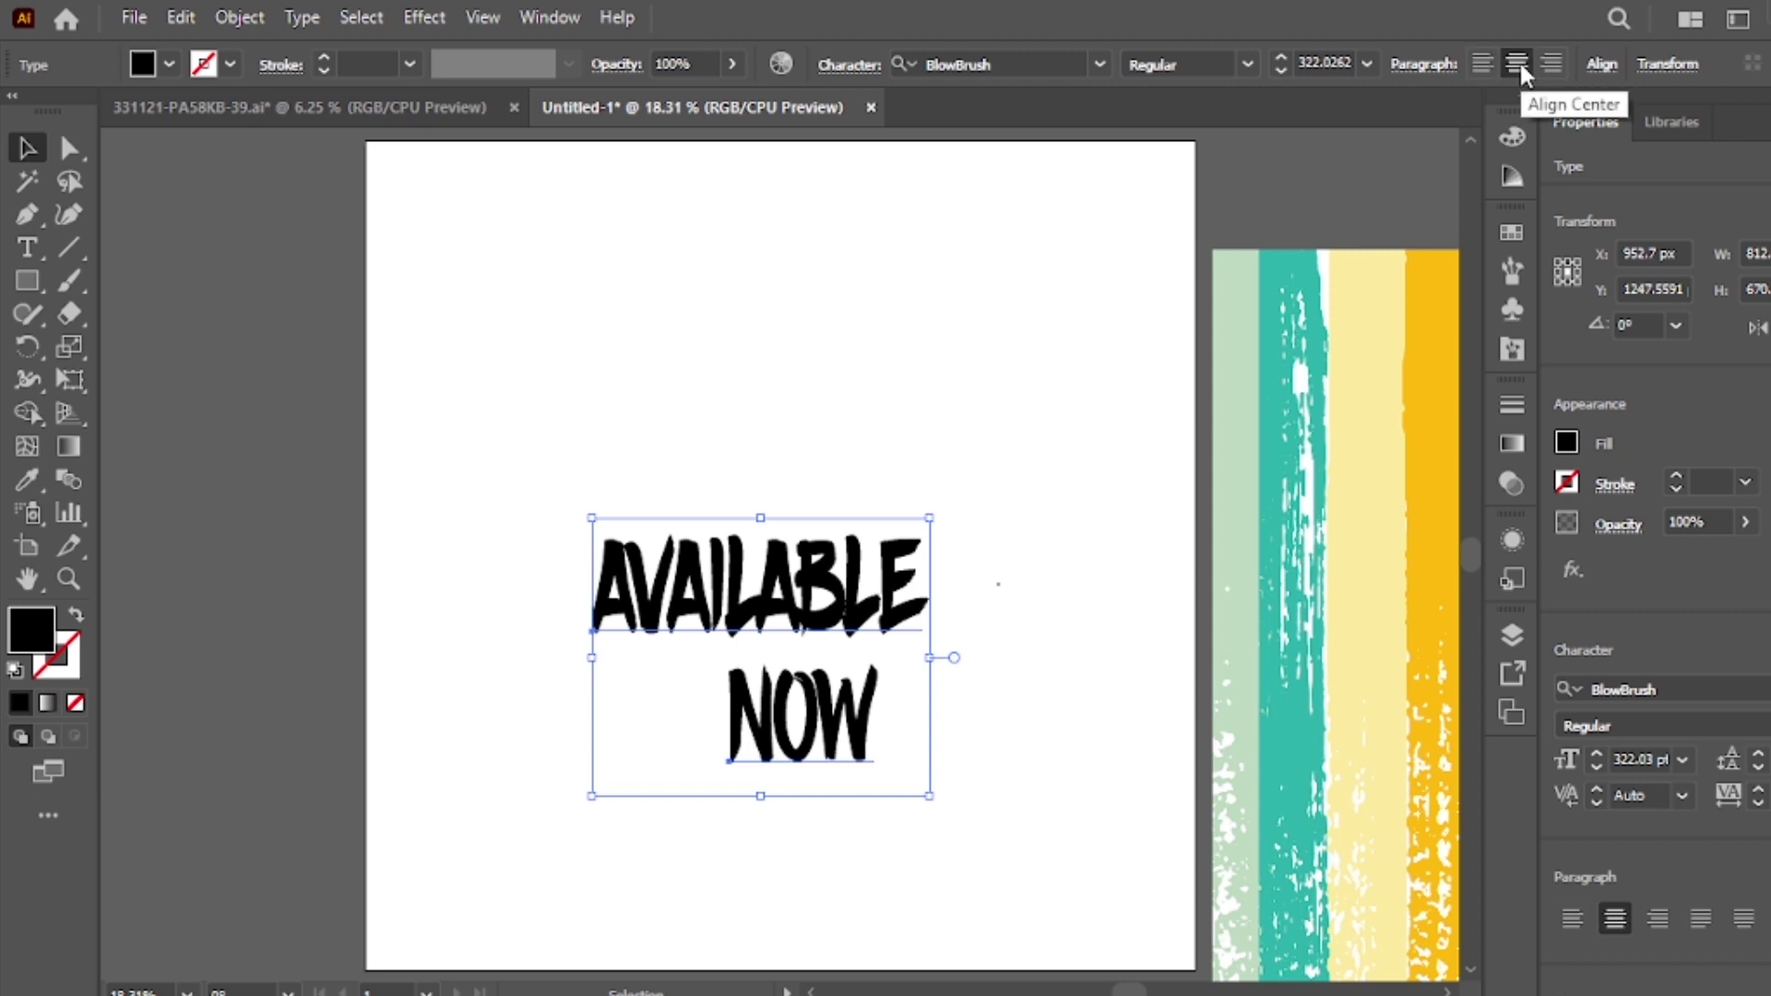
pyautogui.click(1116, 293)
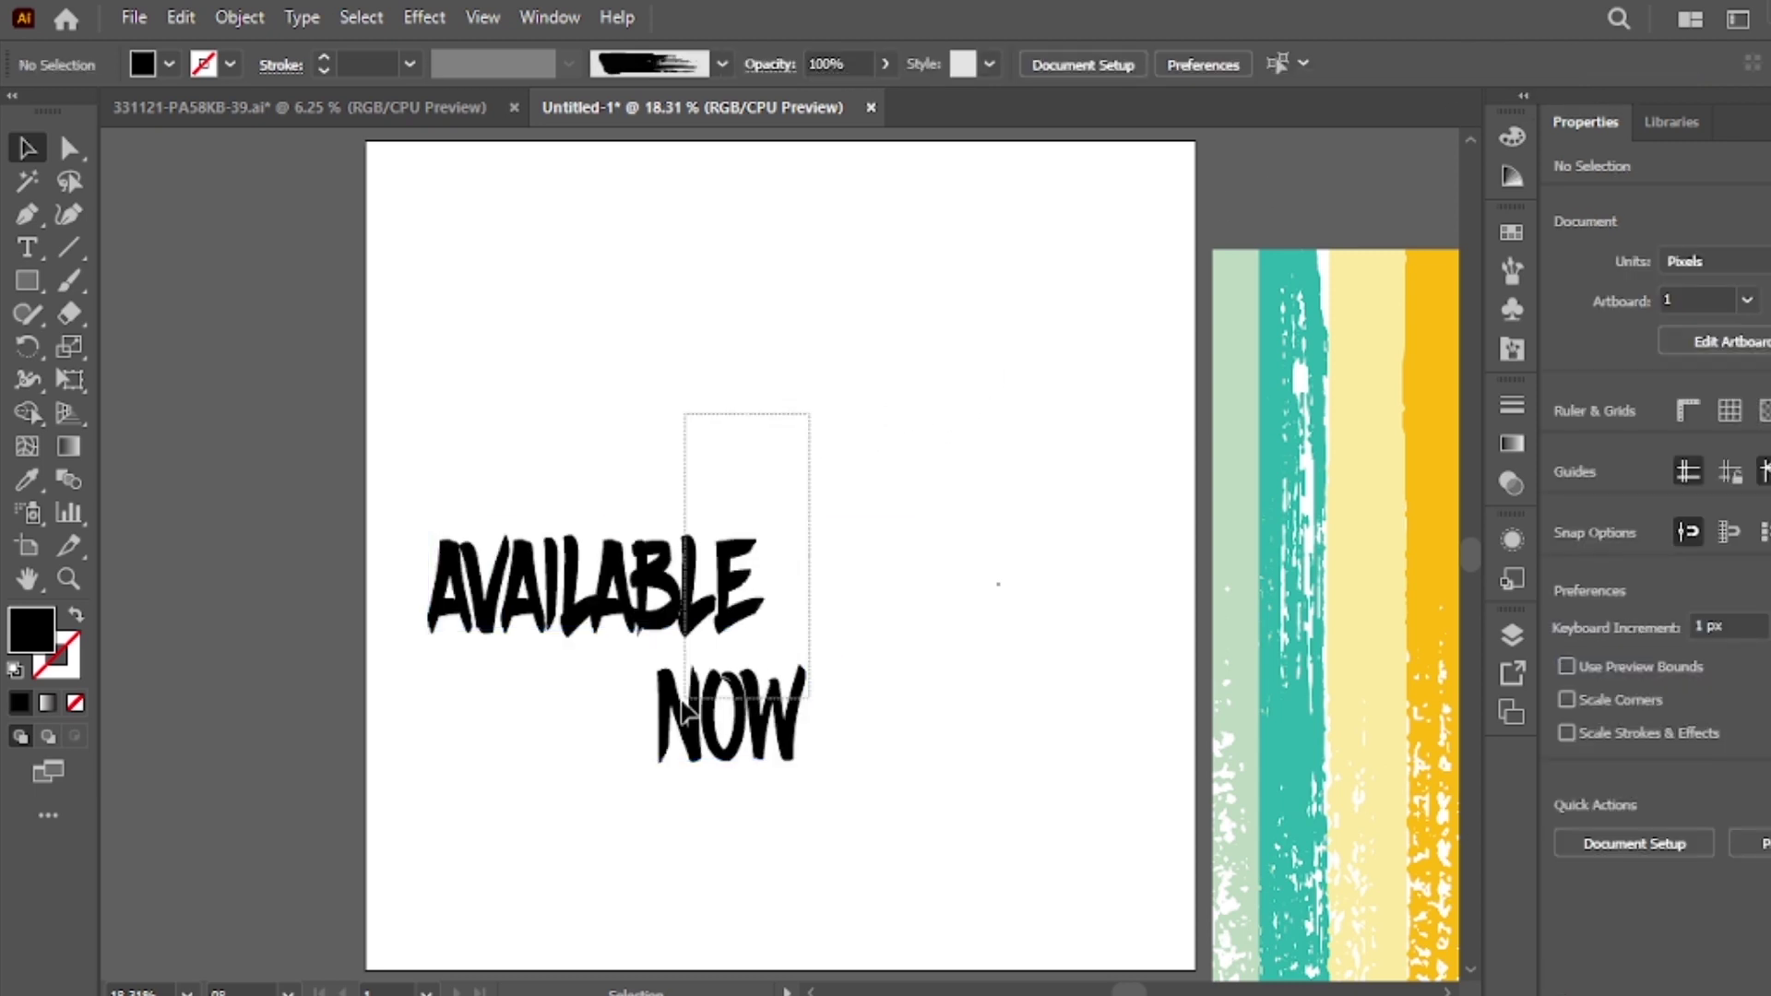
pyautogui.moveTo(809, 411); pyautogui.dragTo(615, 760)
# Enlarge the text, raise its tracking three notches, and stretch it wider
pyautogui.moveTo(806, 519); pyautogui.dragTo(946, 440)
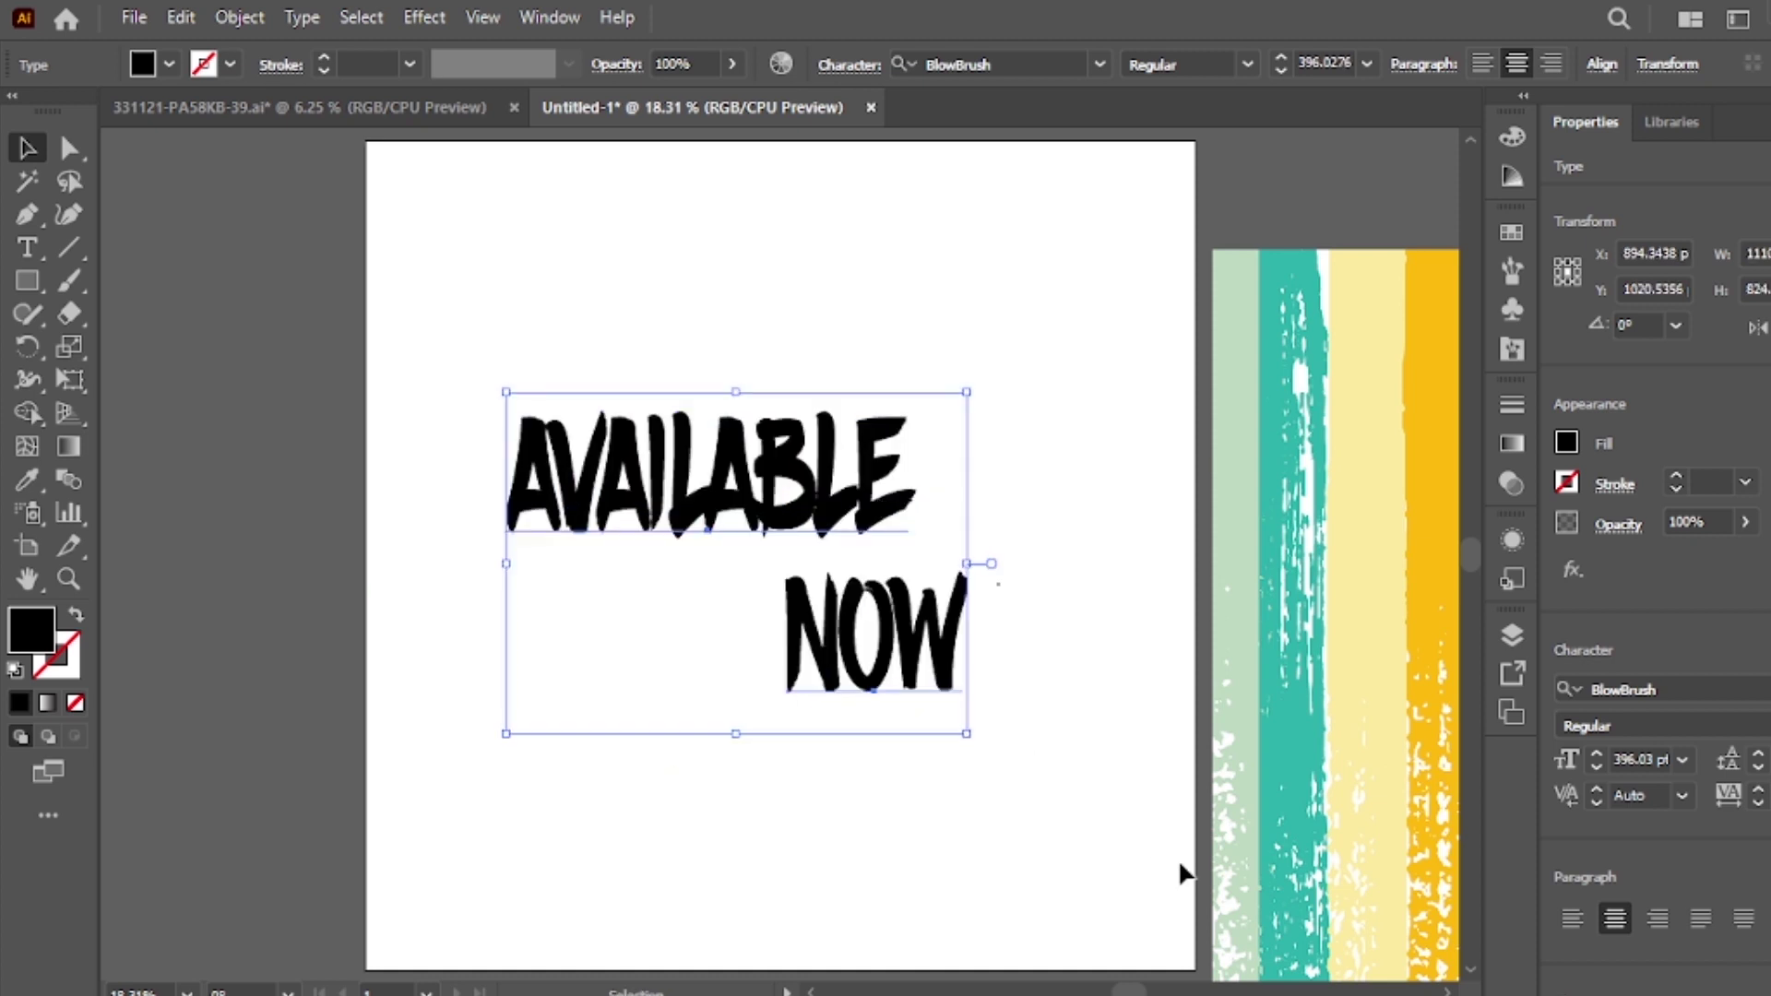
pyautogui.click(1755, 791)
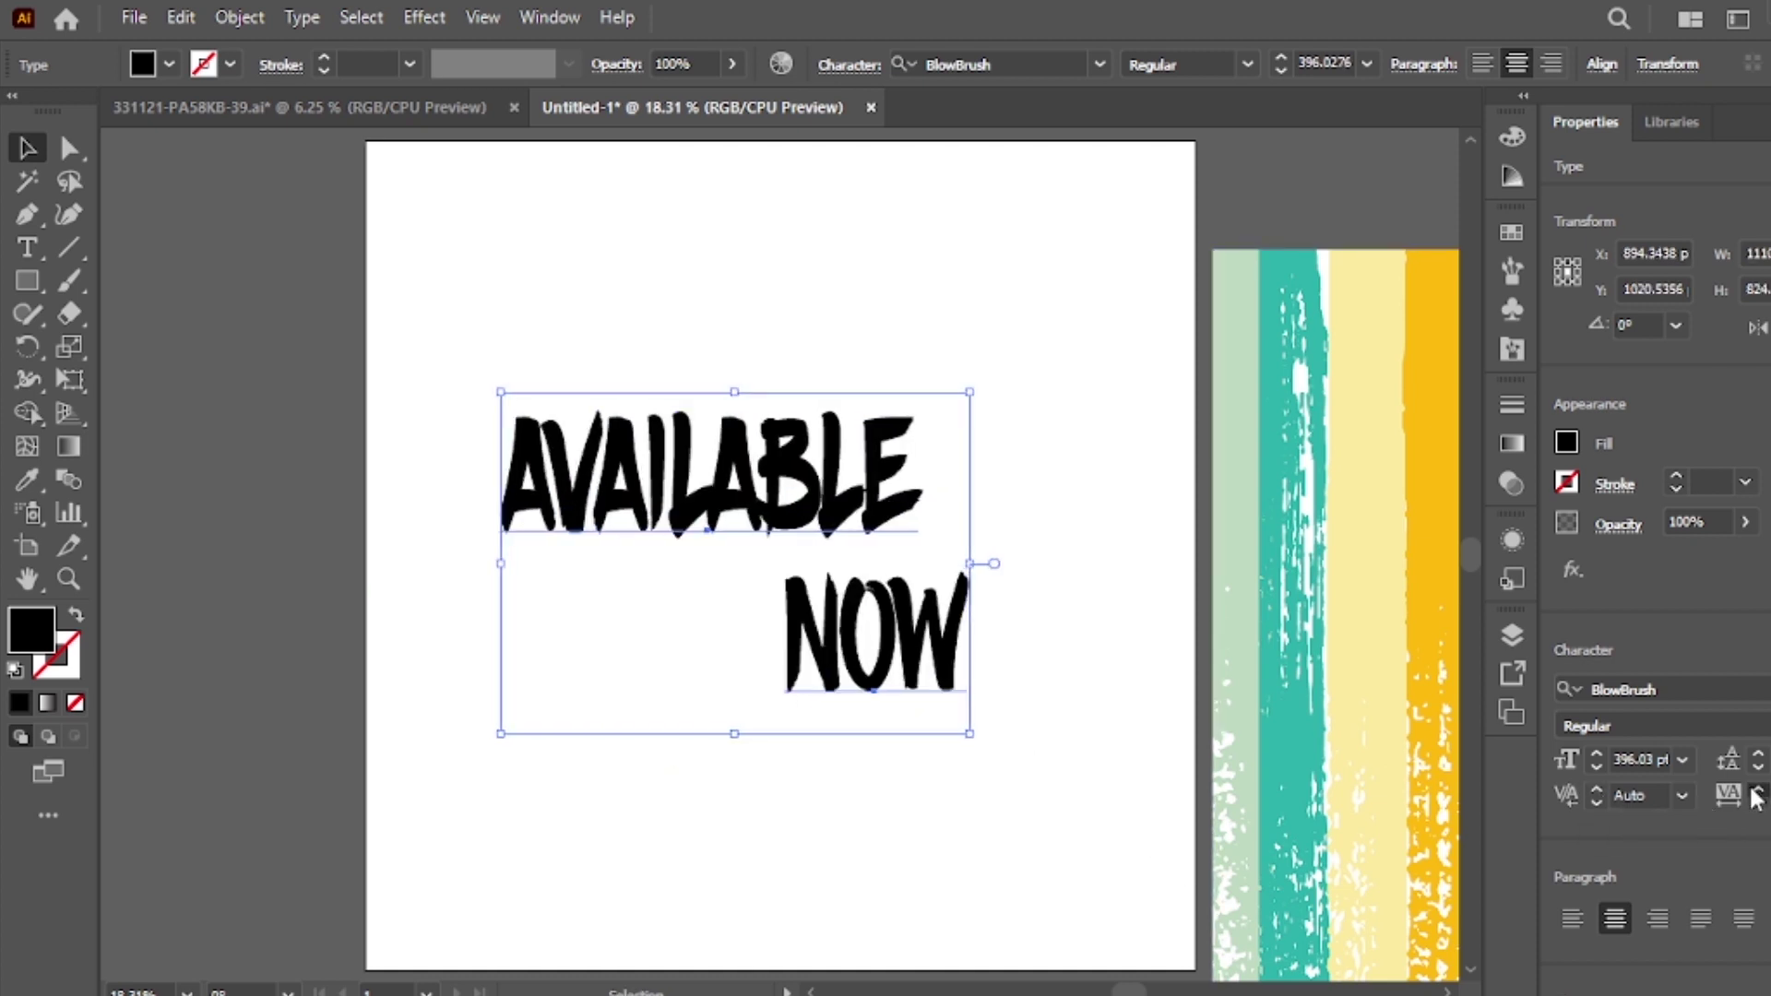
pyautogui.click(1755, 791)
pyautogui.click(1756, 792)
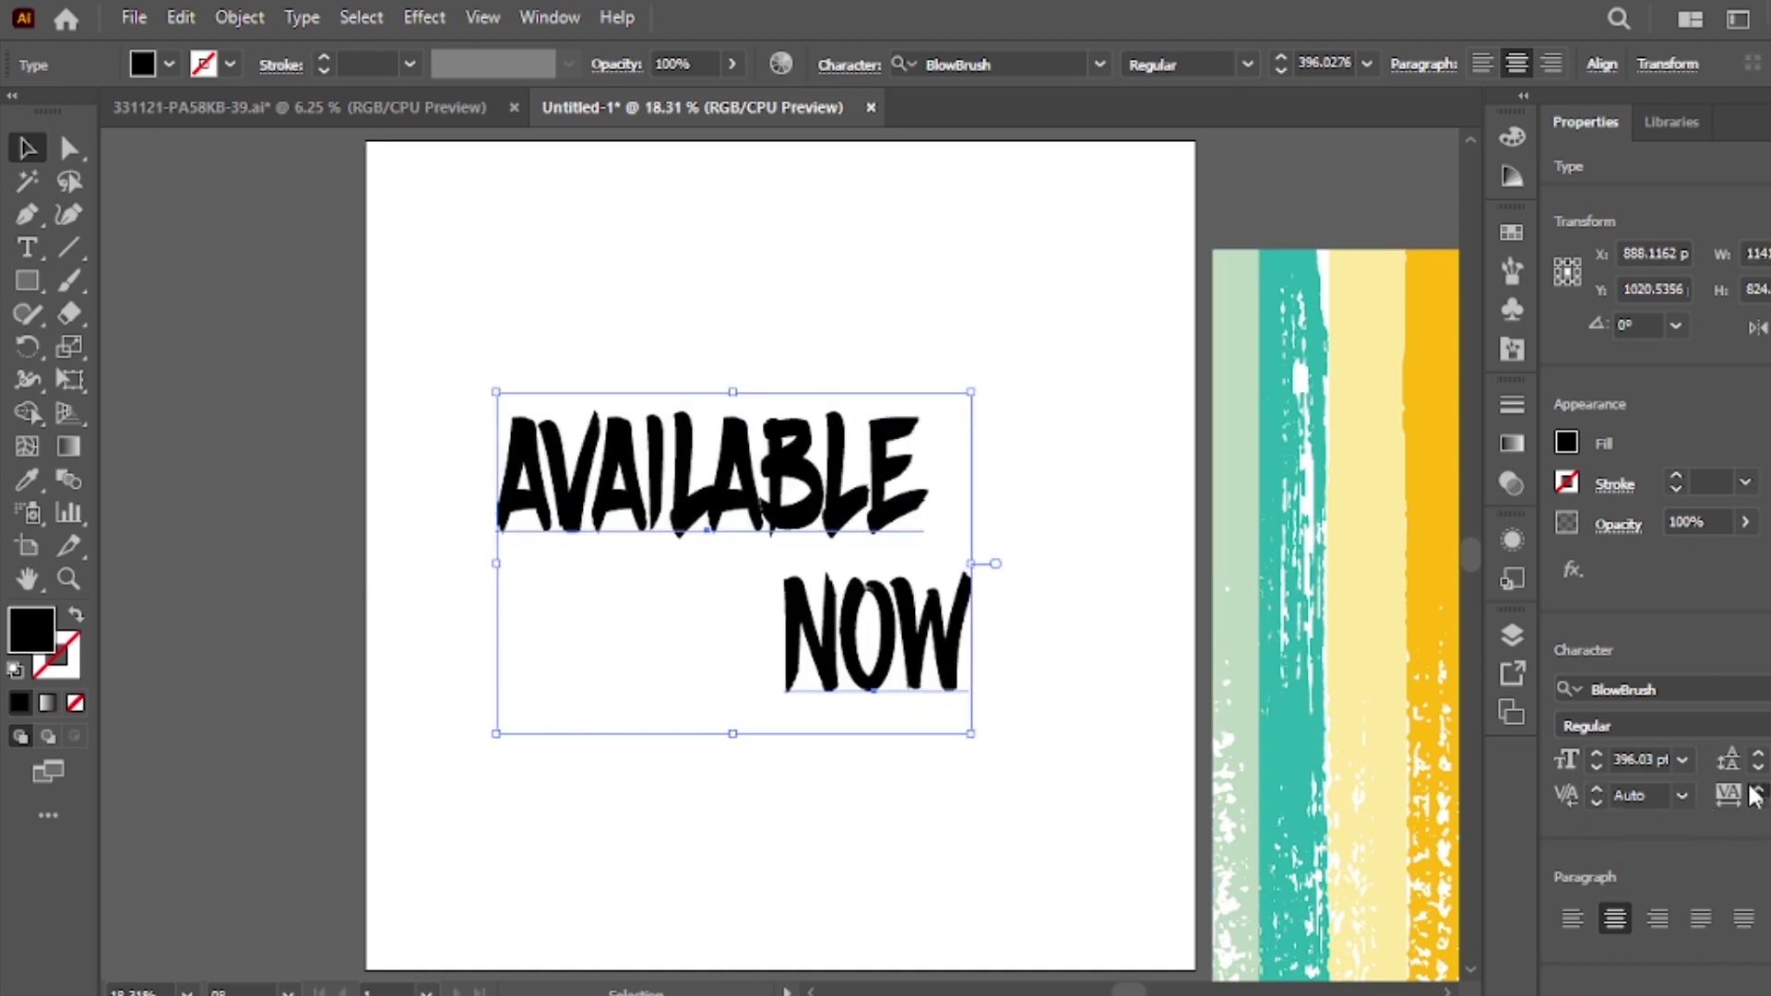
pyautogui.press('s')
pyautogui.click(788, 614)
pyautogui.moveTo(626, 476); pyautogui.dragTo(609, 475)
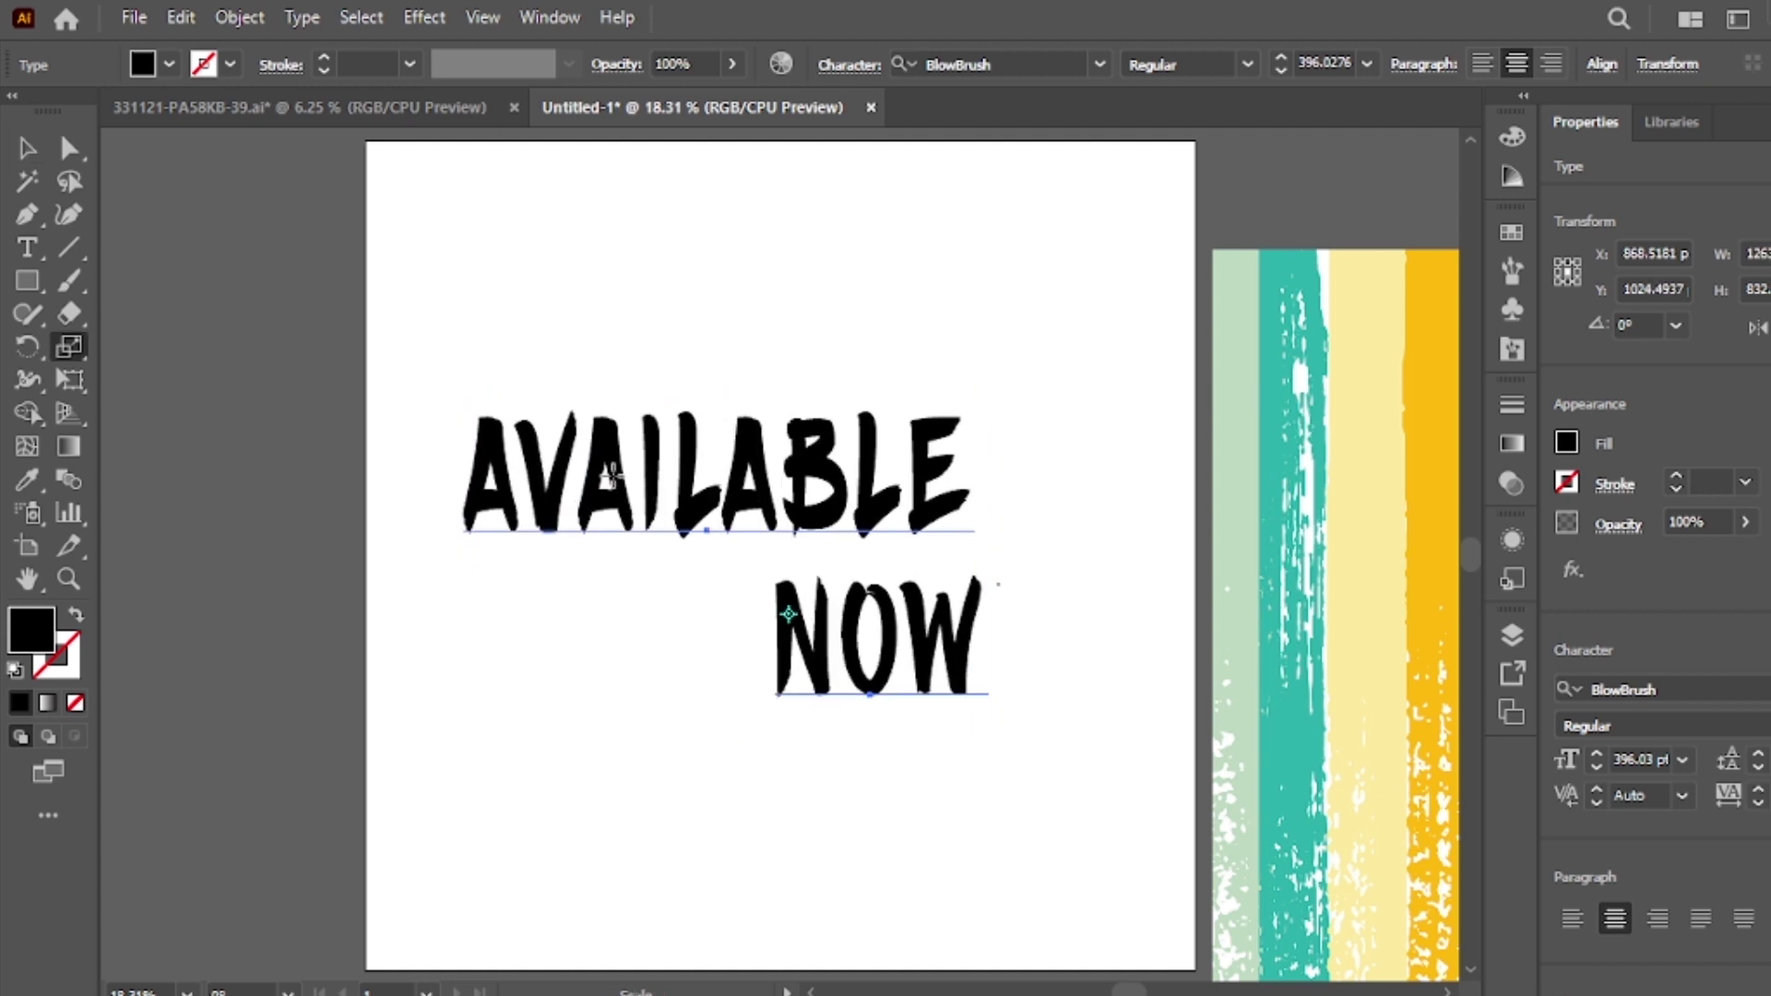
# Undo a horizontal stretch, then shear the text upward by about 17 degrees
pyautogui.moveTo(768, 636); pyautogui.dragTo(904, 620)
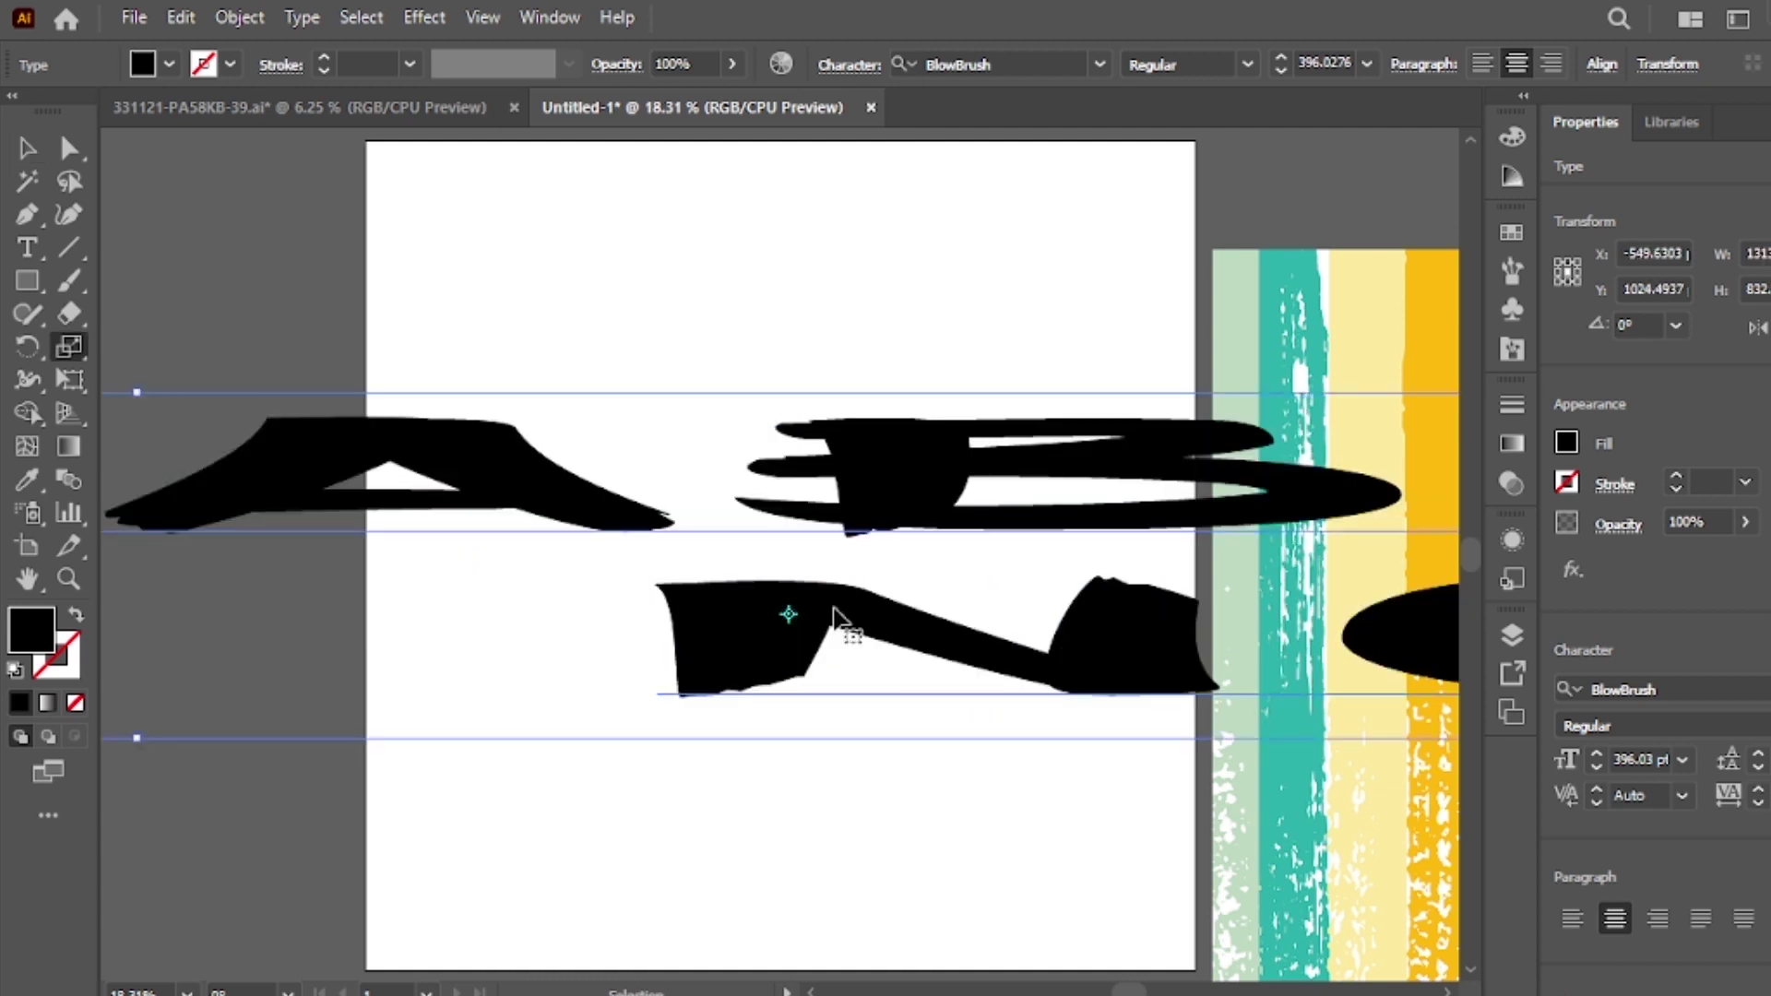
pyautogui.hotkey('ctrl', 'z')
pyautogui.moveTo(72, 348); pyautogui.dragTo(189, 379)
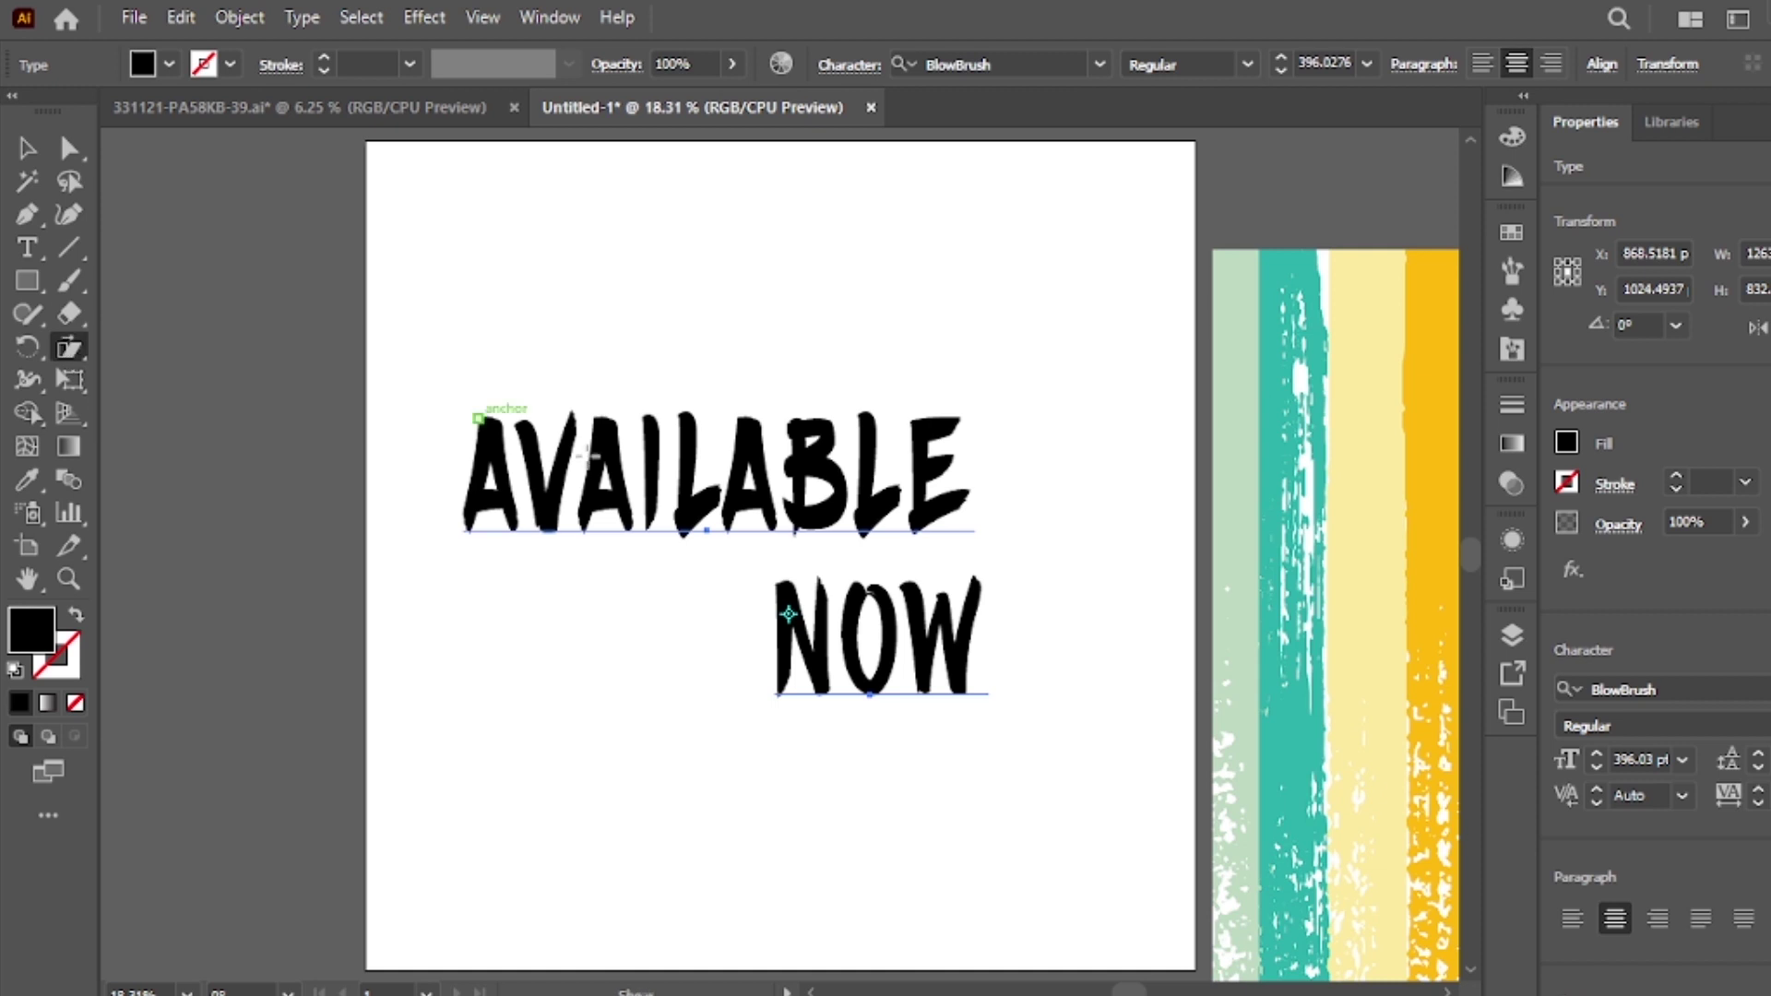
pyautogui.moveTo(955, 425); pyautogui.dragTo(936, 370)
# Append '!' to NOW and place NOW ! up beside AVAILABLE
pyautogui.click(25, 149)
pyautogui.moveTo(925, 612); pyautogui.dragTo(787, 657)
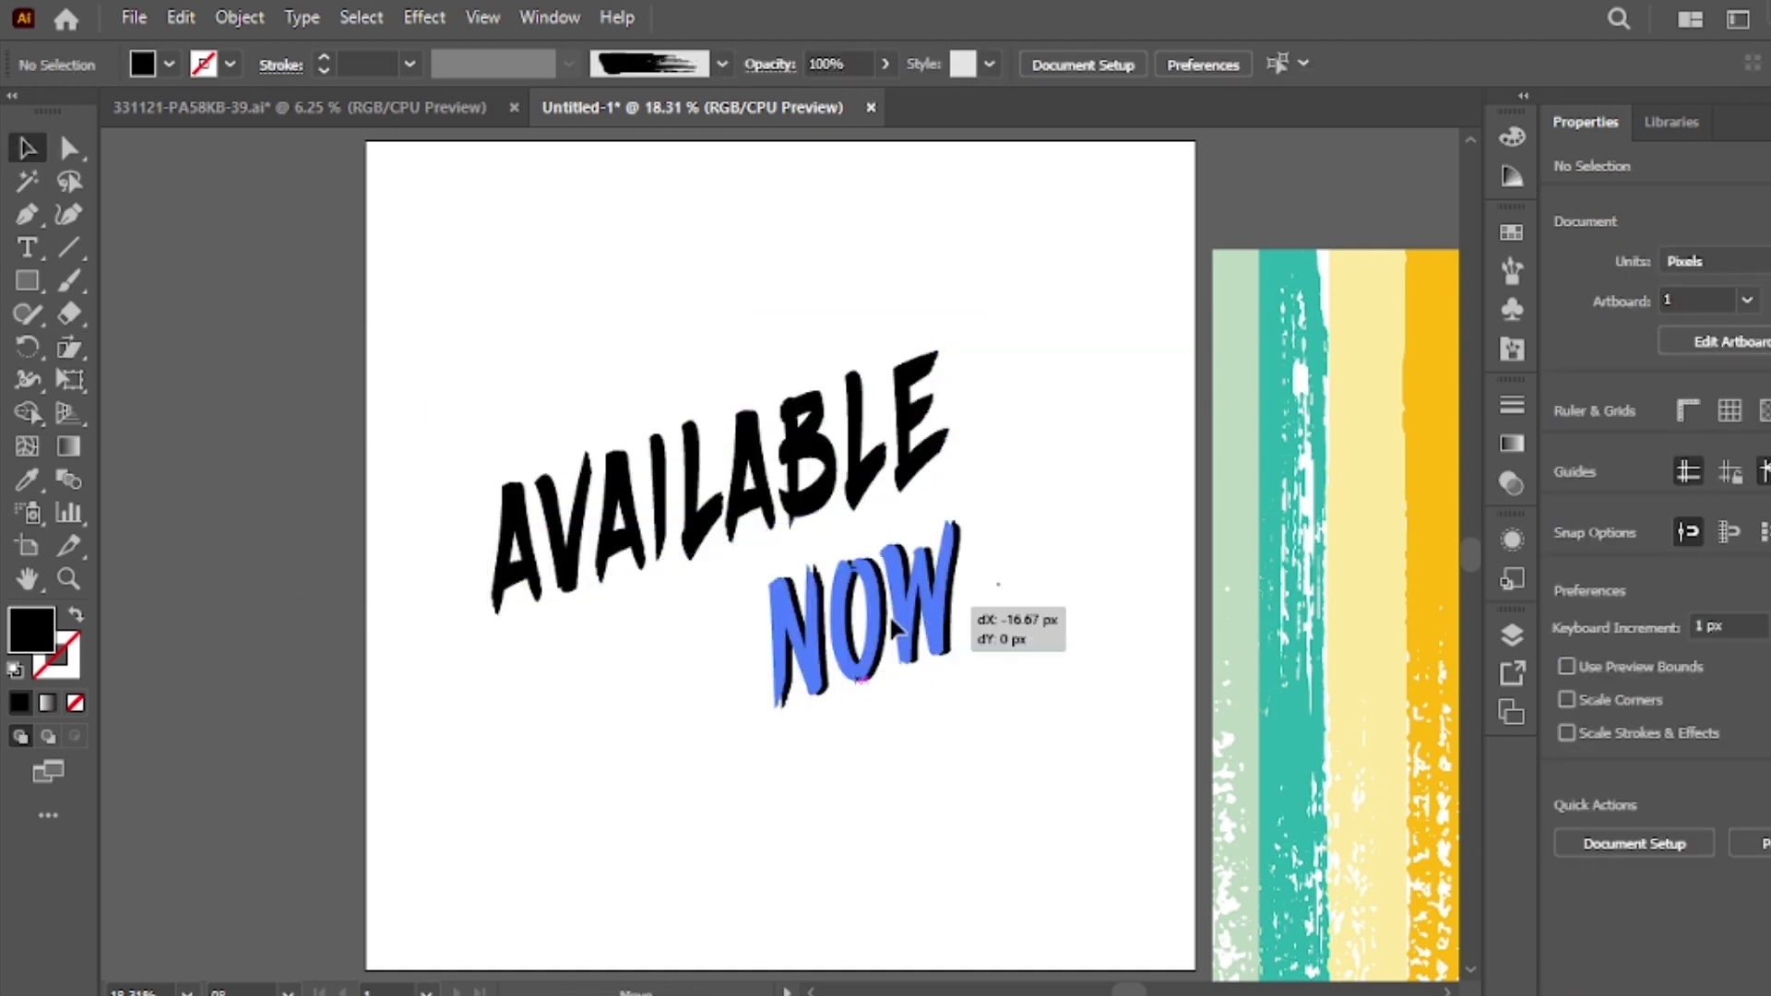
pyautogui.doubleClick(803, 638)
pyautogui.write('!')
pyautogui.click(26, 148)
pyautogui.moveTo(737, 665); pyautogui.dragTo(867, 618)
pyautogui.click(576, 735)
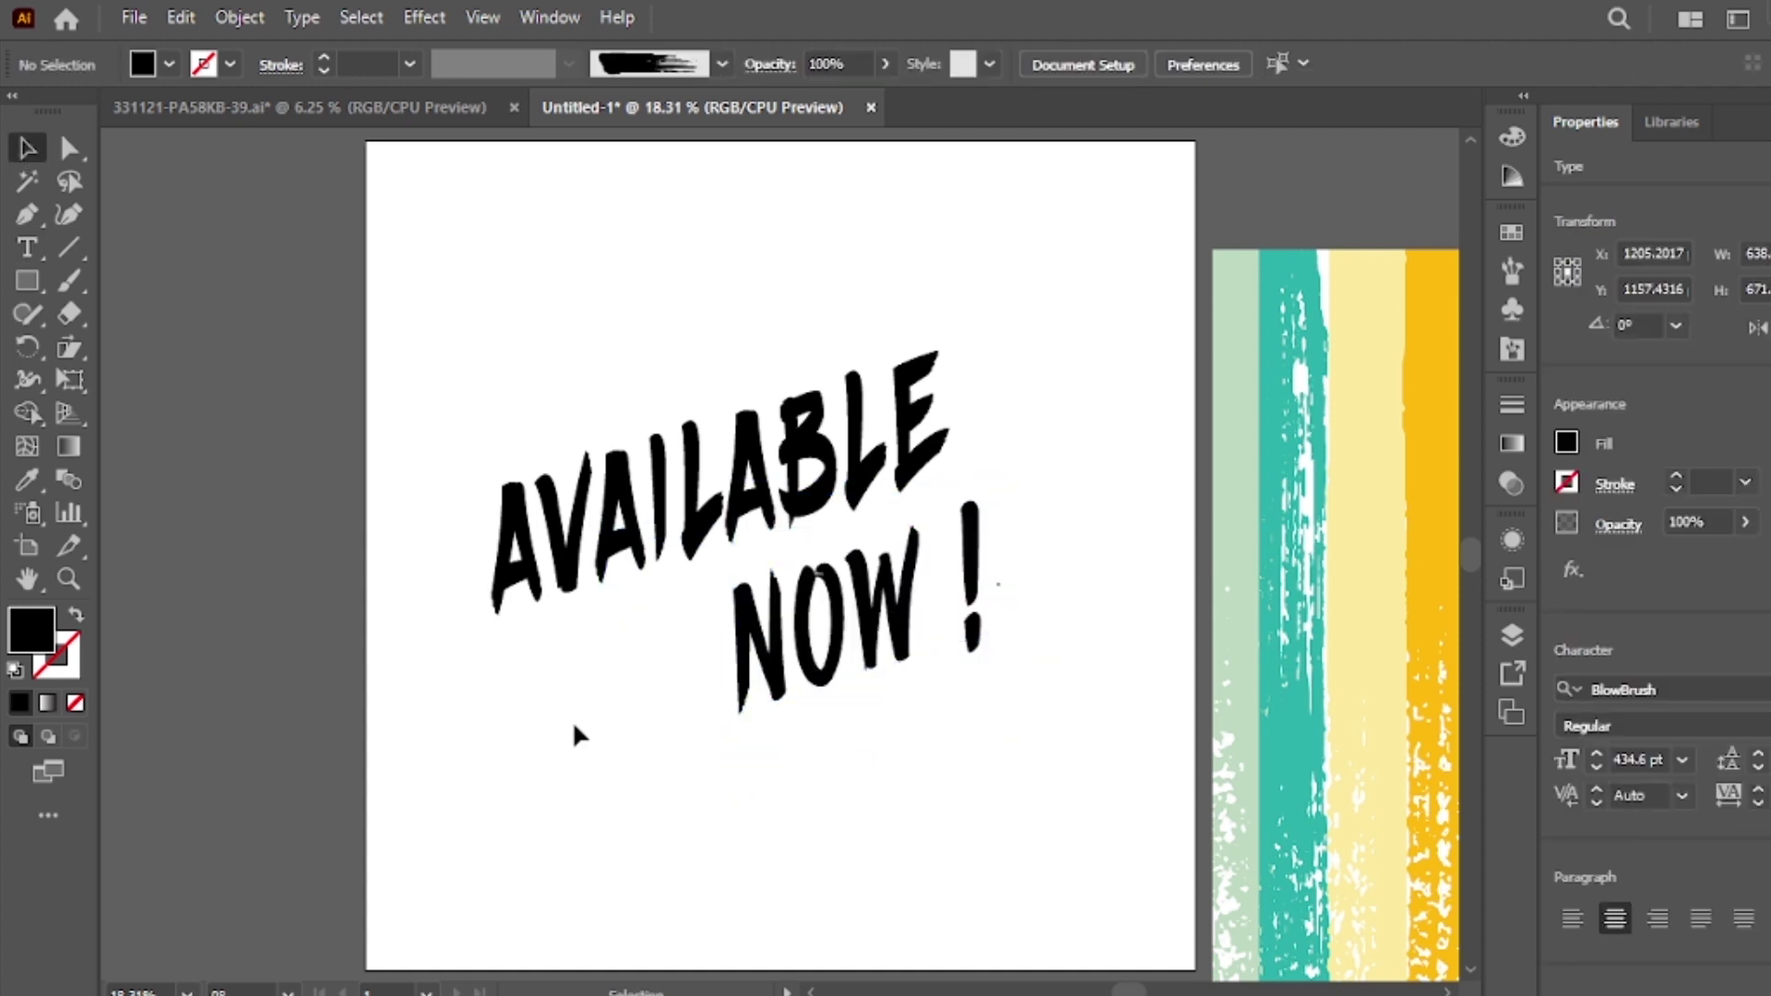
pyautogui.click(69, 281)
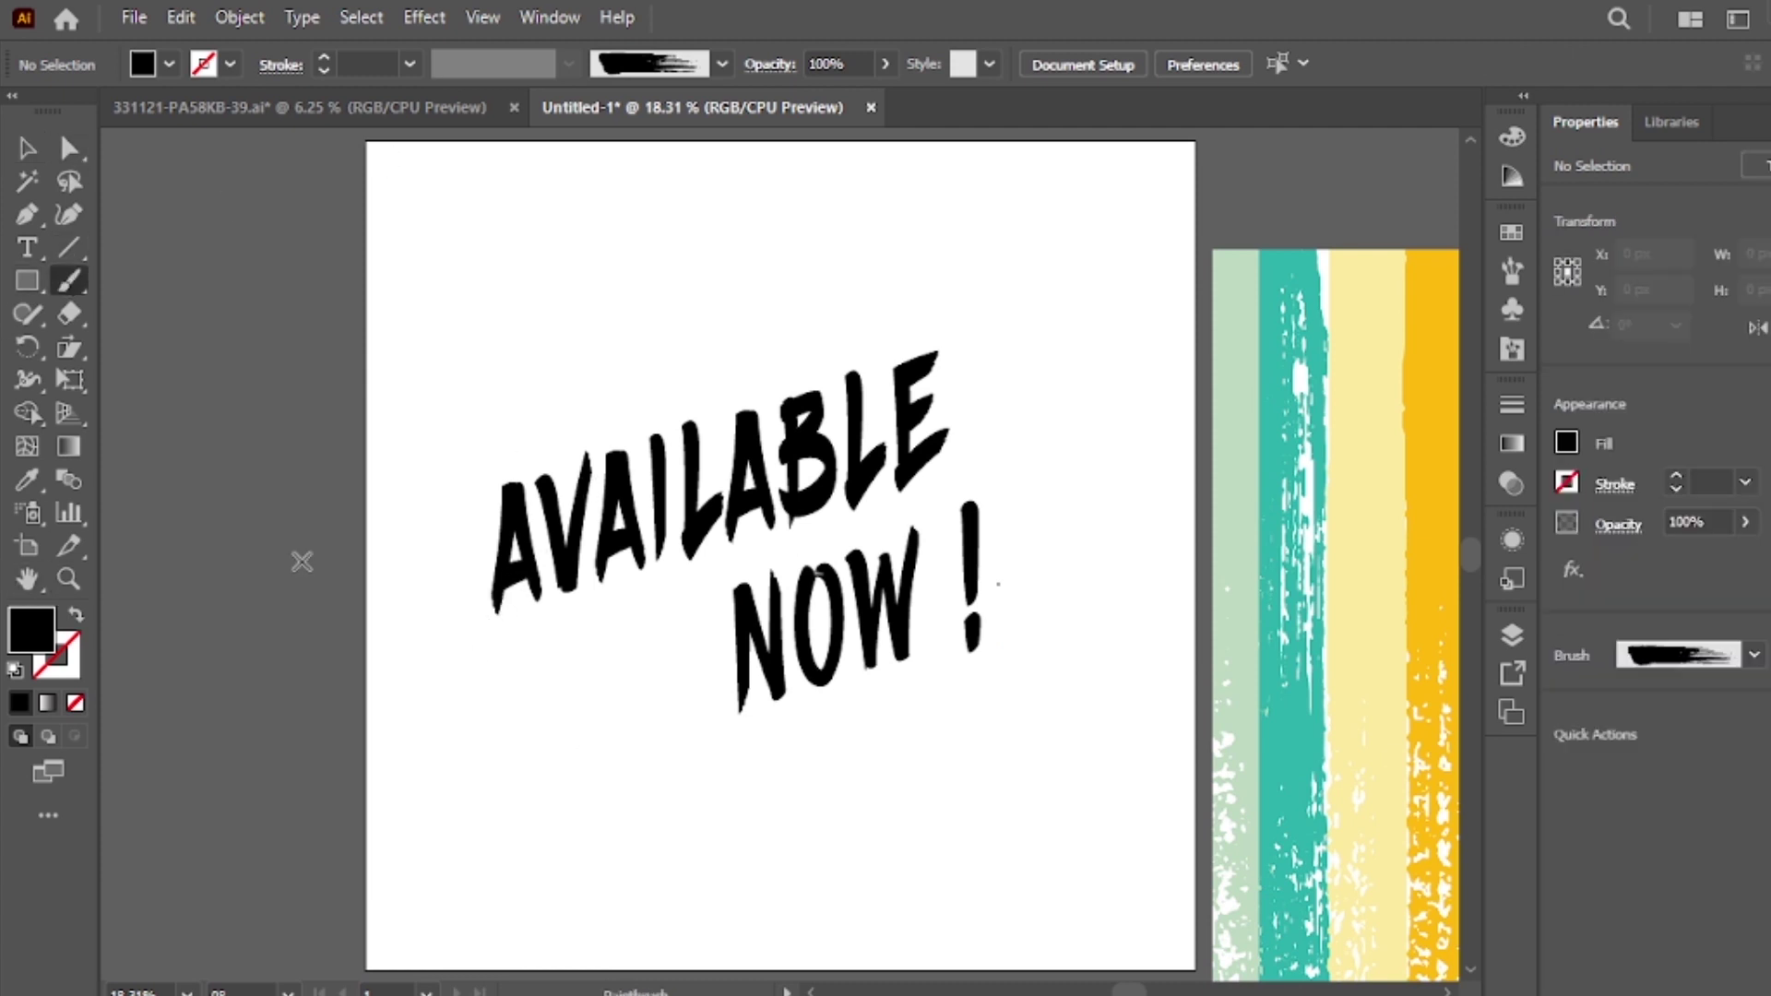
# Sample yellow as the stroke colour, try a stroke over the A, then undo it
pyautogui.click(77, 616)
pyautogui.press('i')
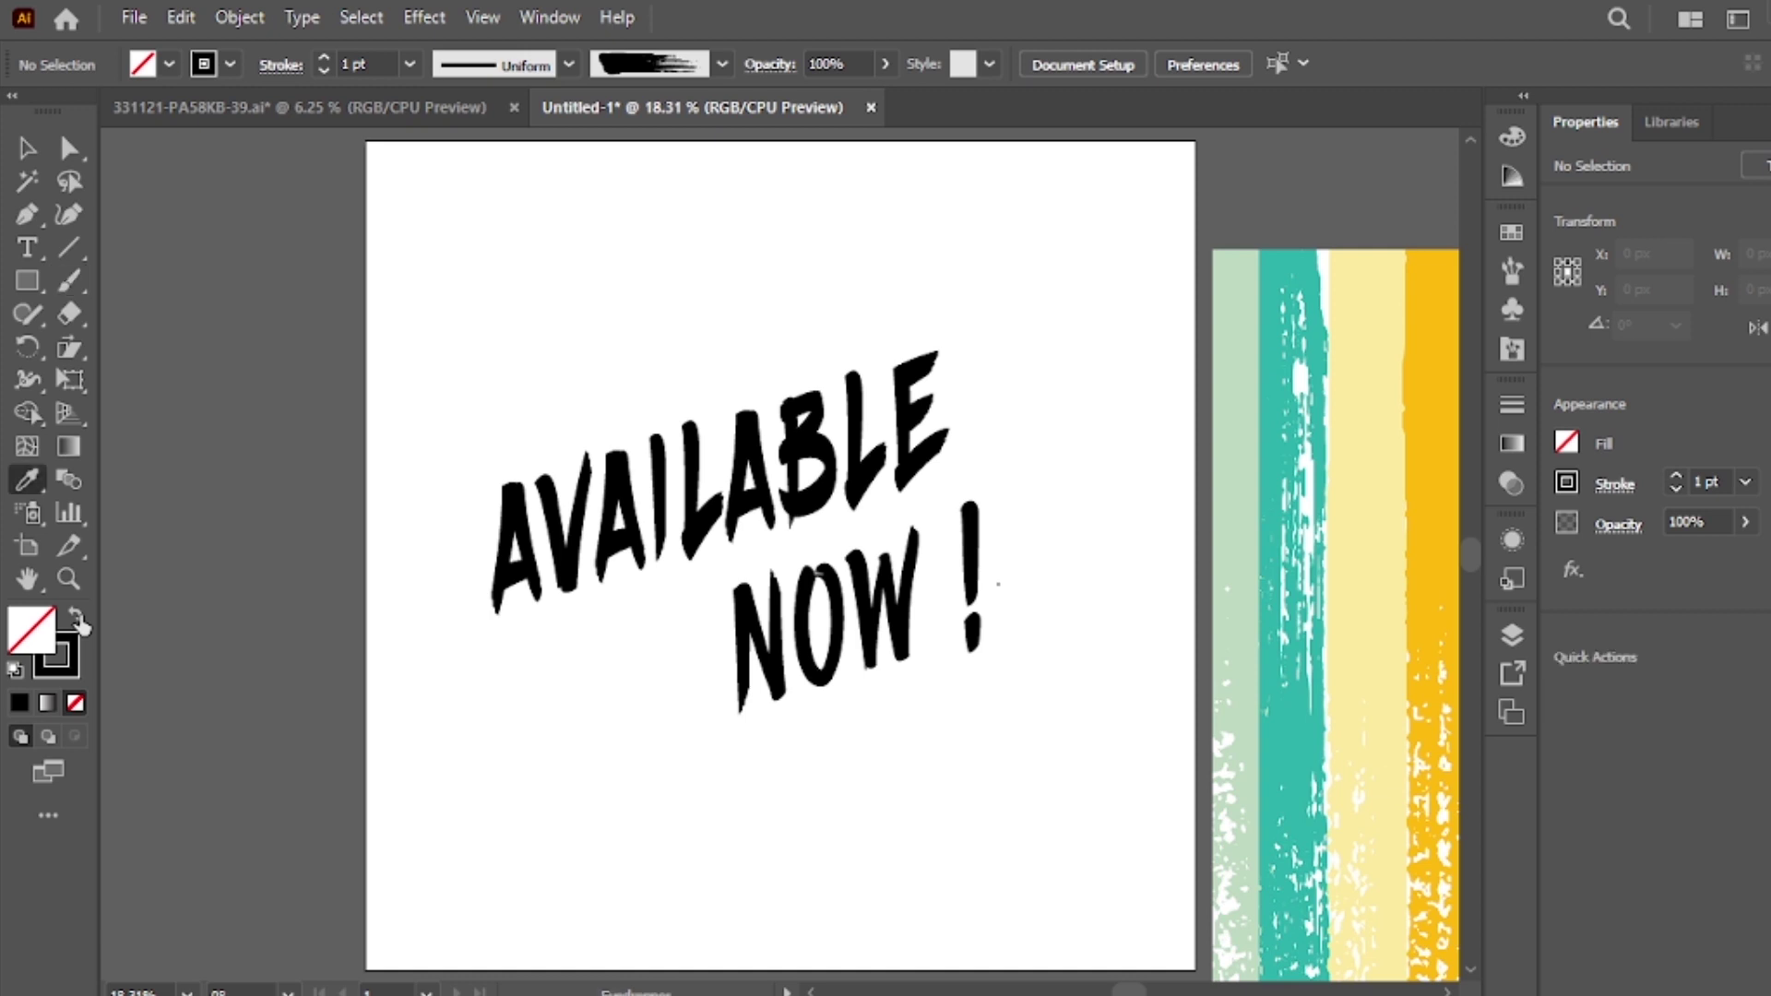
pyautogui.click(1412, 519)
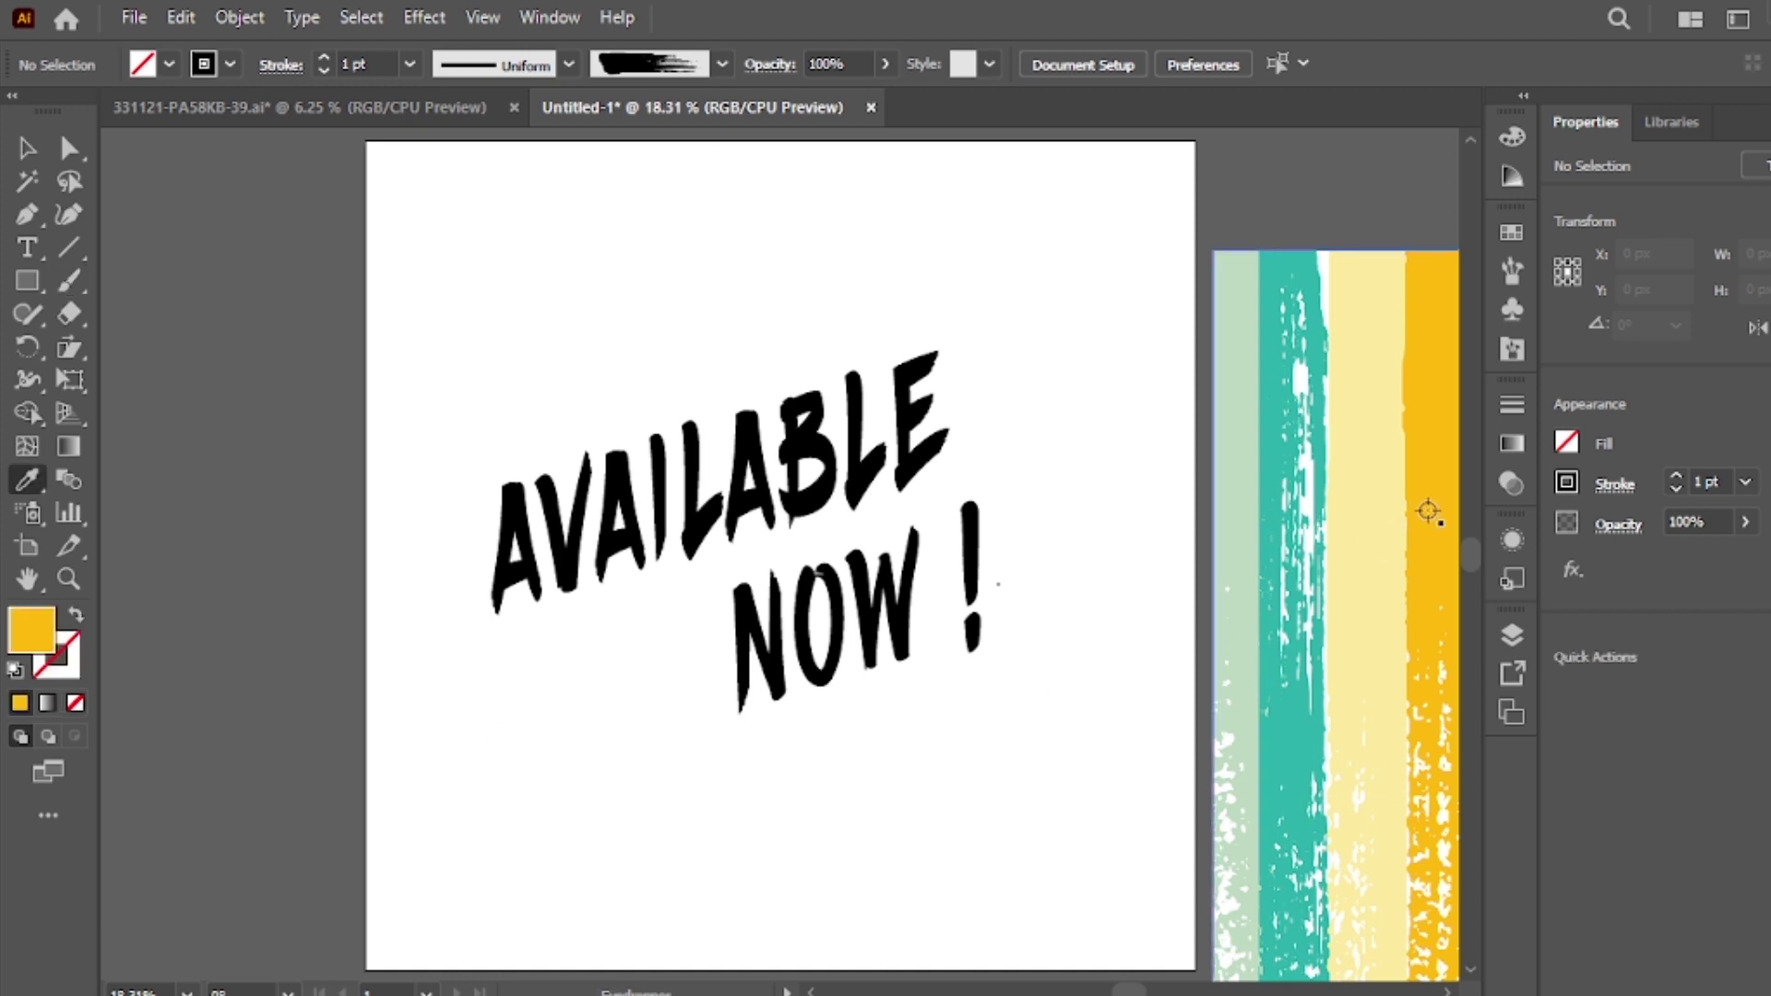
pyautogui.click(76, 616)
pyautogui.click(69, 281)
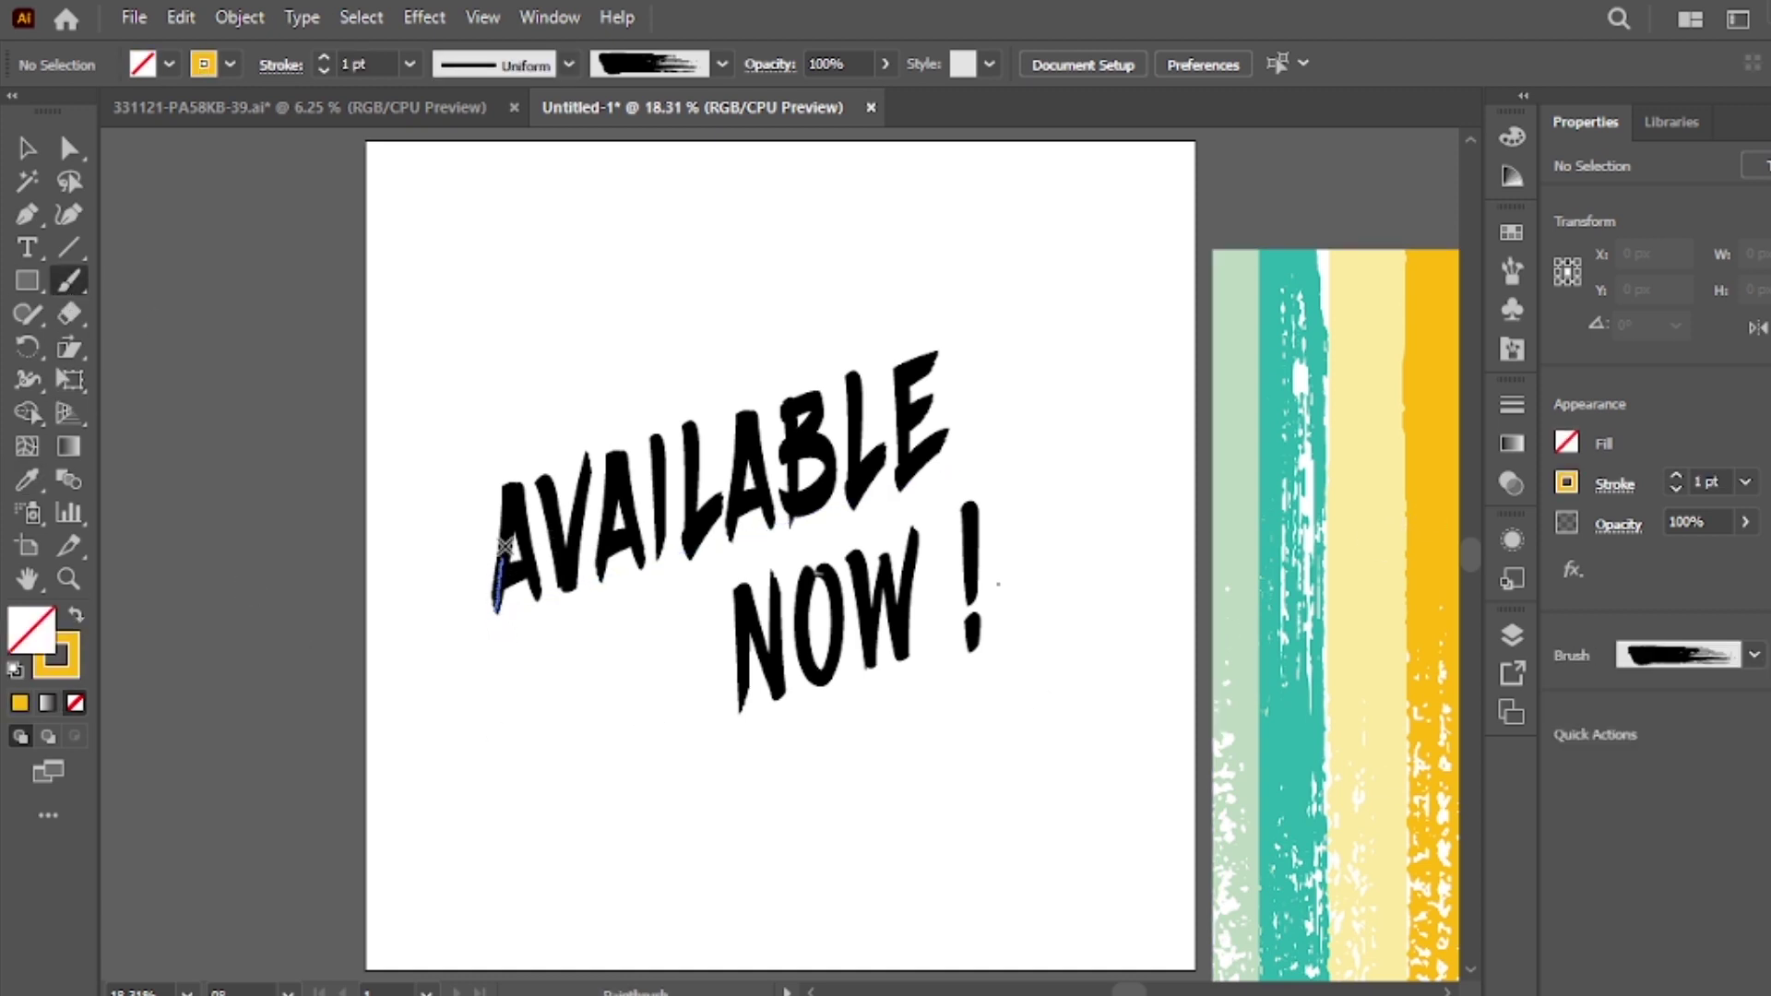
pyautogui.moveTo(536, 597); pyautogui.dragTo(542, 595)
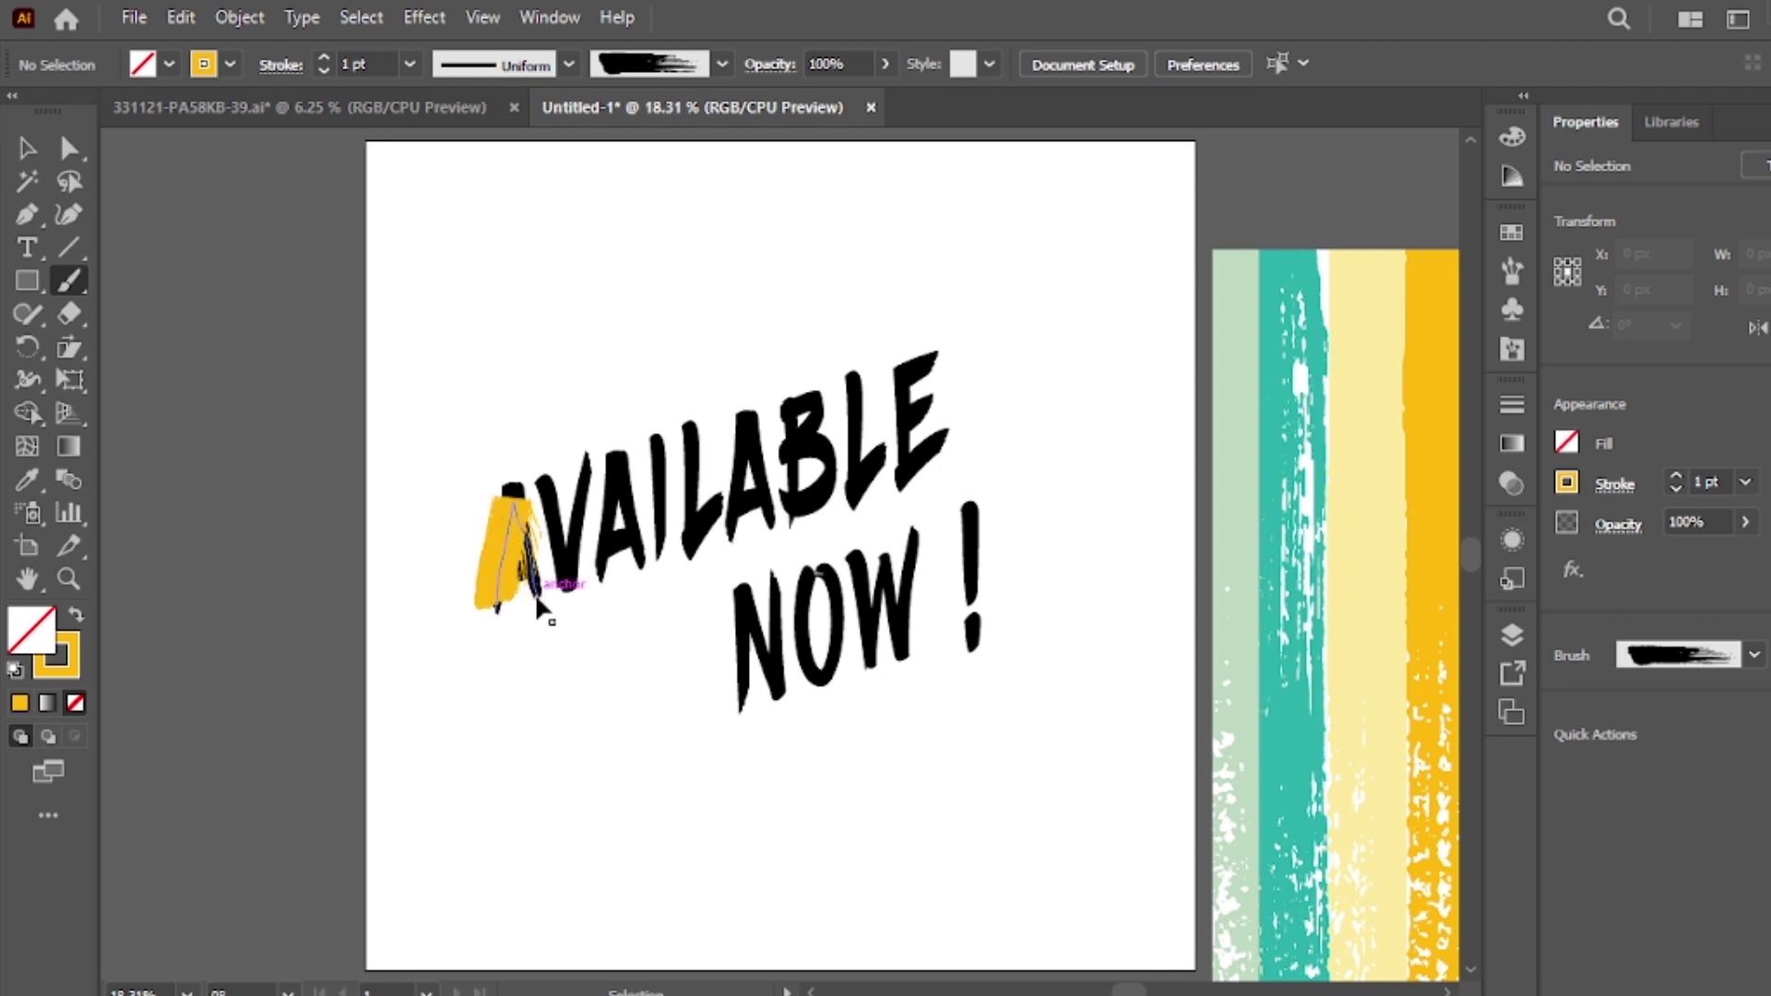
pyautogui.hotkey('ctrl', 'z')
# Enlarge and reposition the whole AVAILABLE NOW ! lettering, then zoom in
pyautogui.press('v')
pyautogui.moveTo(427, 370); pyautogui.dragTo(923, 701)
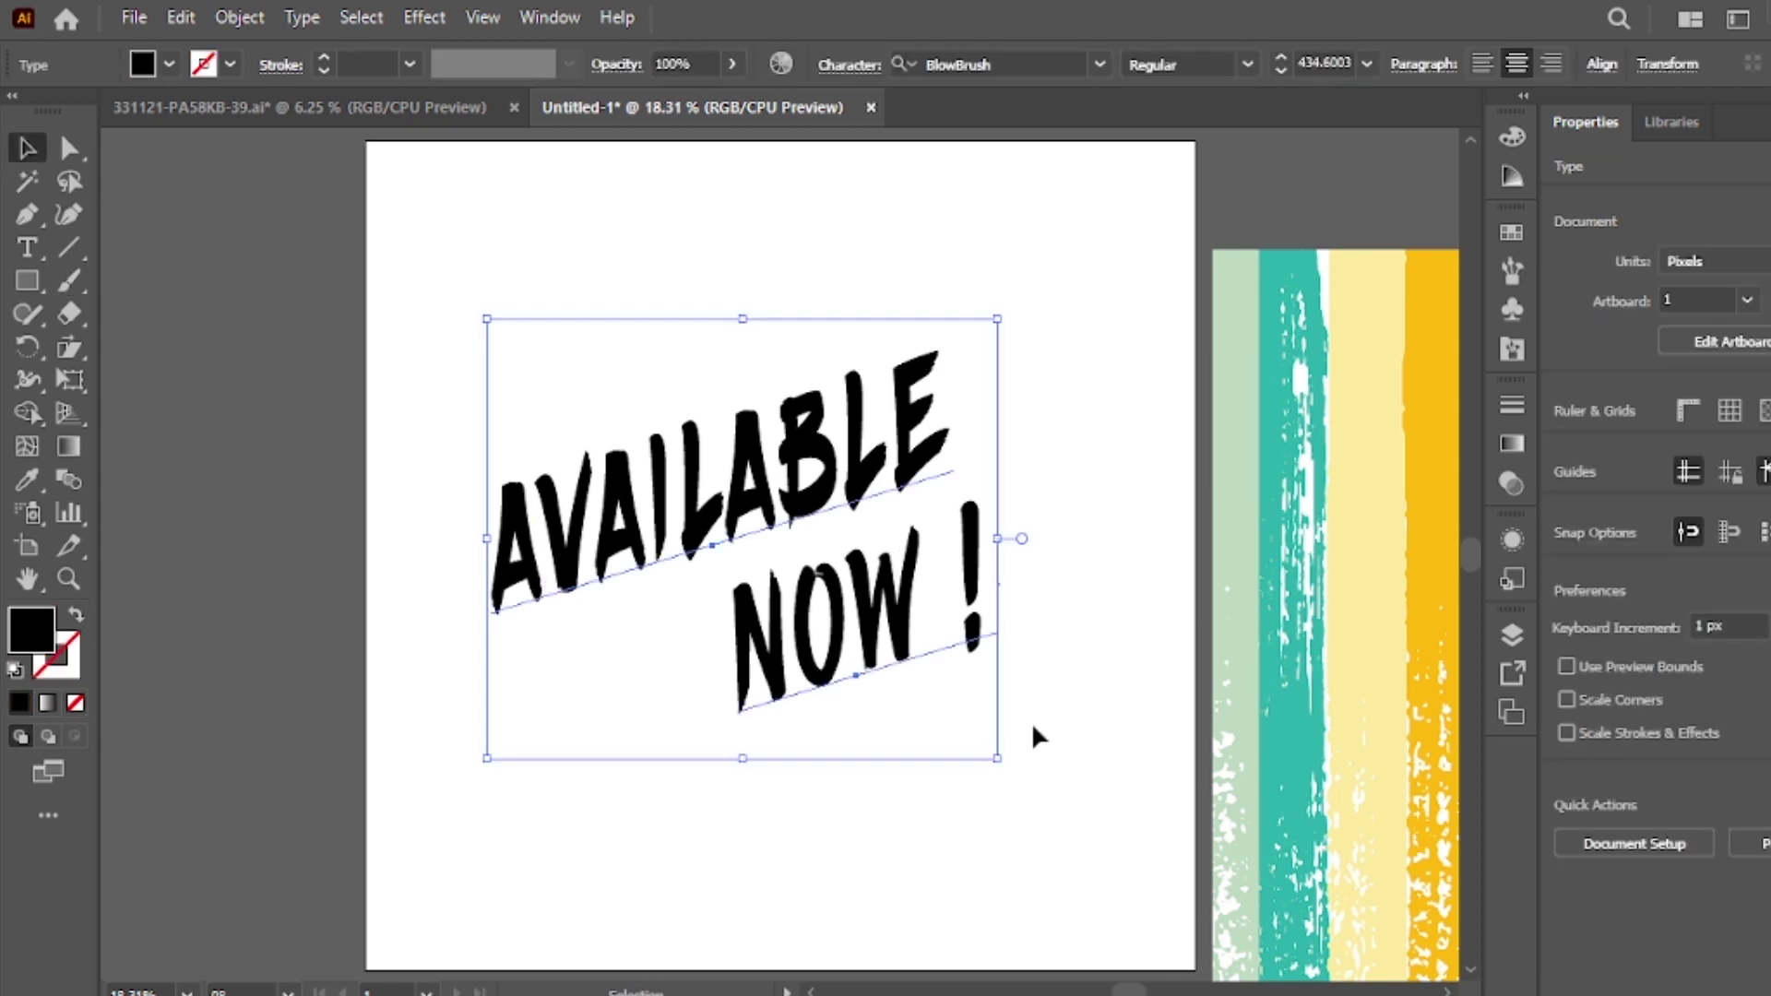
pyautogui.moveTo(996, 749); pyautogui.dragTo(1067, 795)
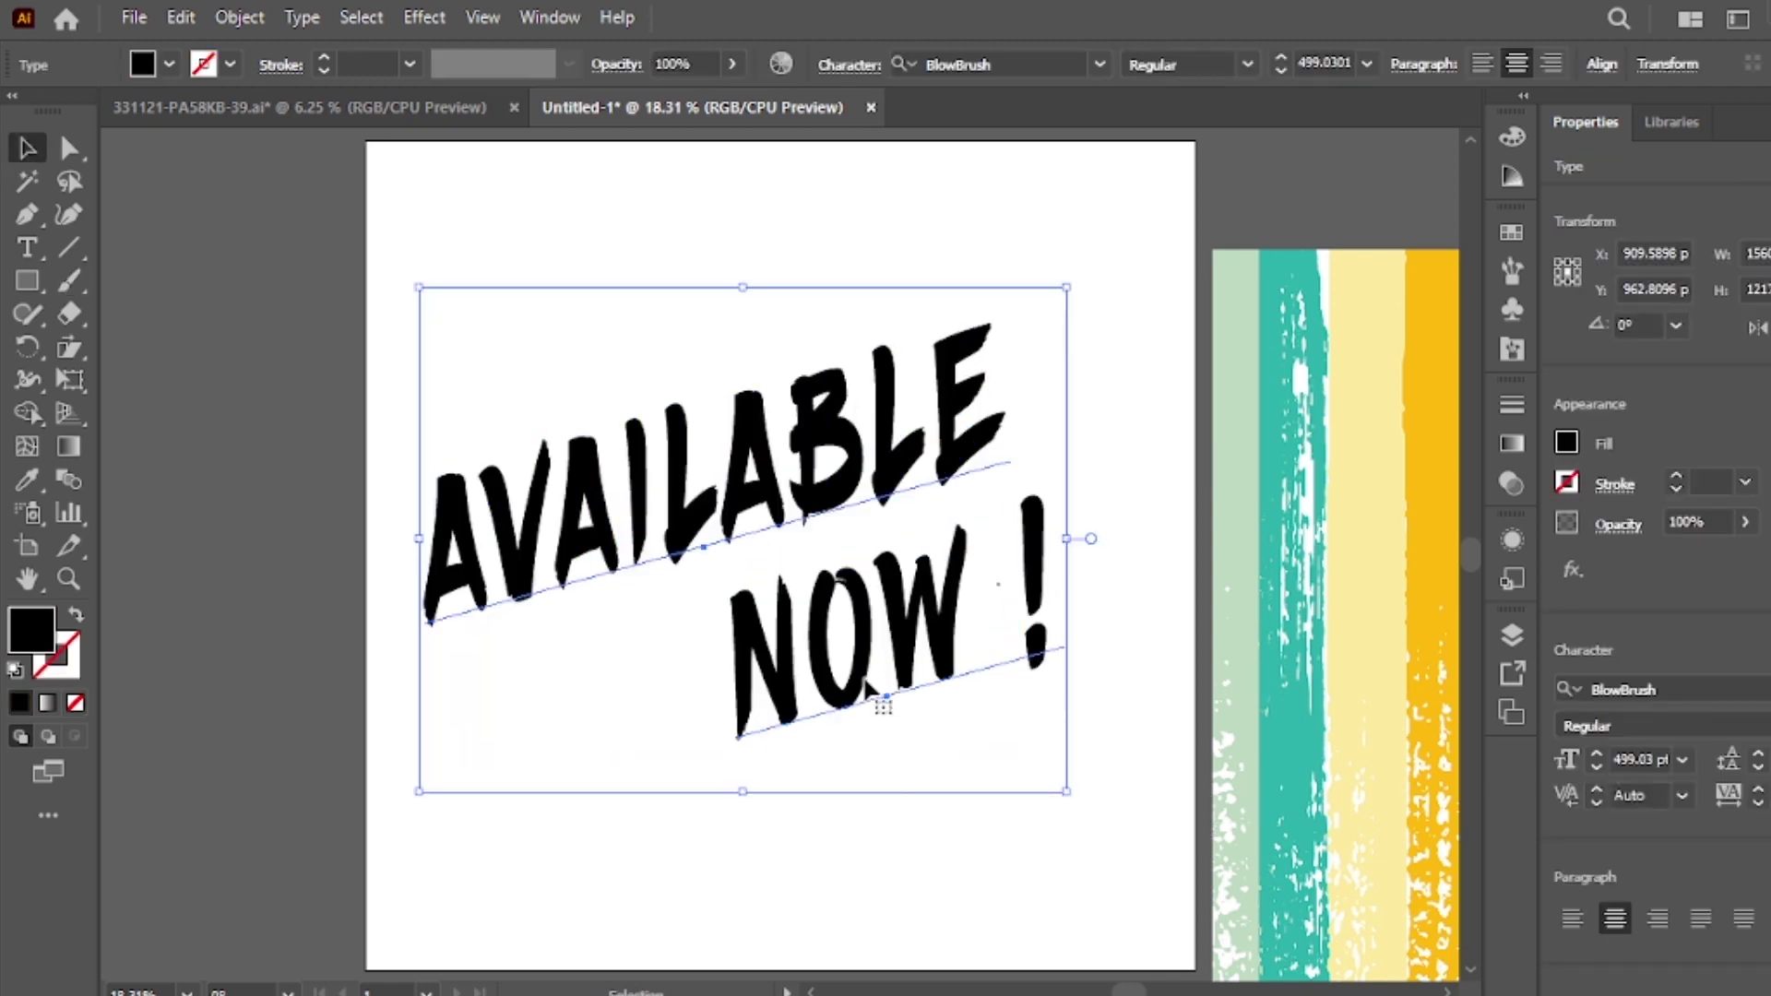
pyautogui.moveTo(867, 687); pyautogui.dragTo(878, 729)
pyautogui.click(843, 850)
pyautogui.press('b')
pyautogui.hotkey('ctrl', '=')
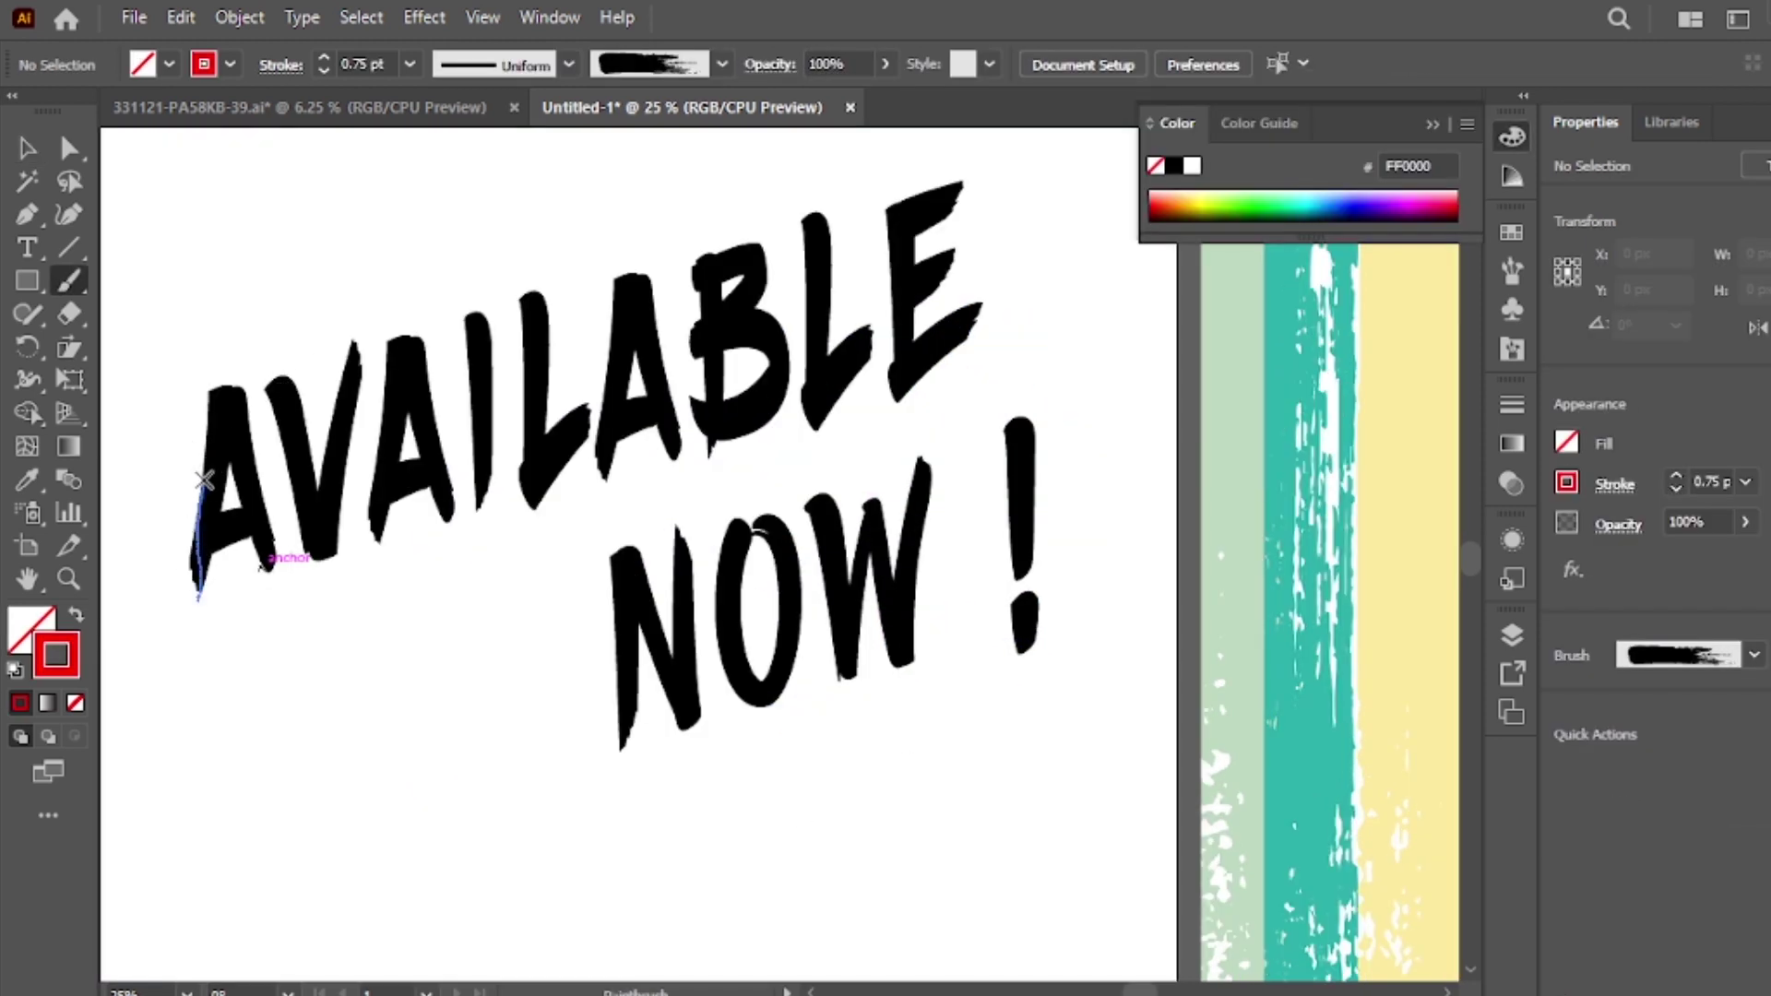
# Paint a red stroke over the first A, extend it downward, and widen its base piece
pyautogui.moveTo(276, 564); pyautogui.dragTo(276, 564)
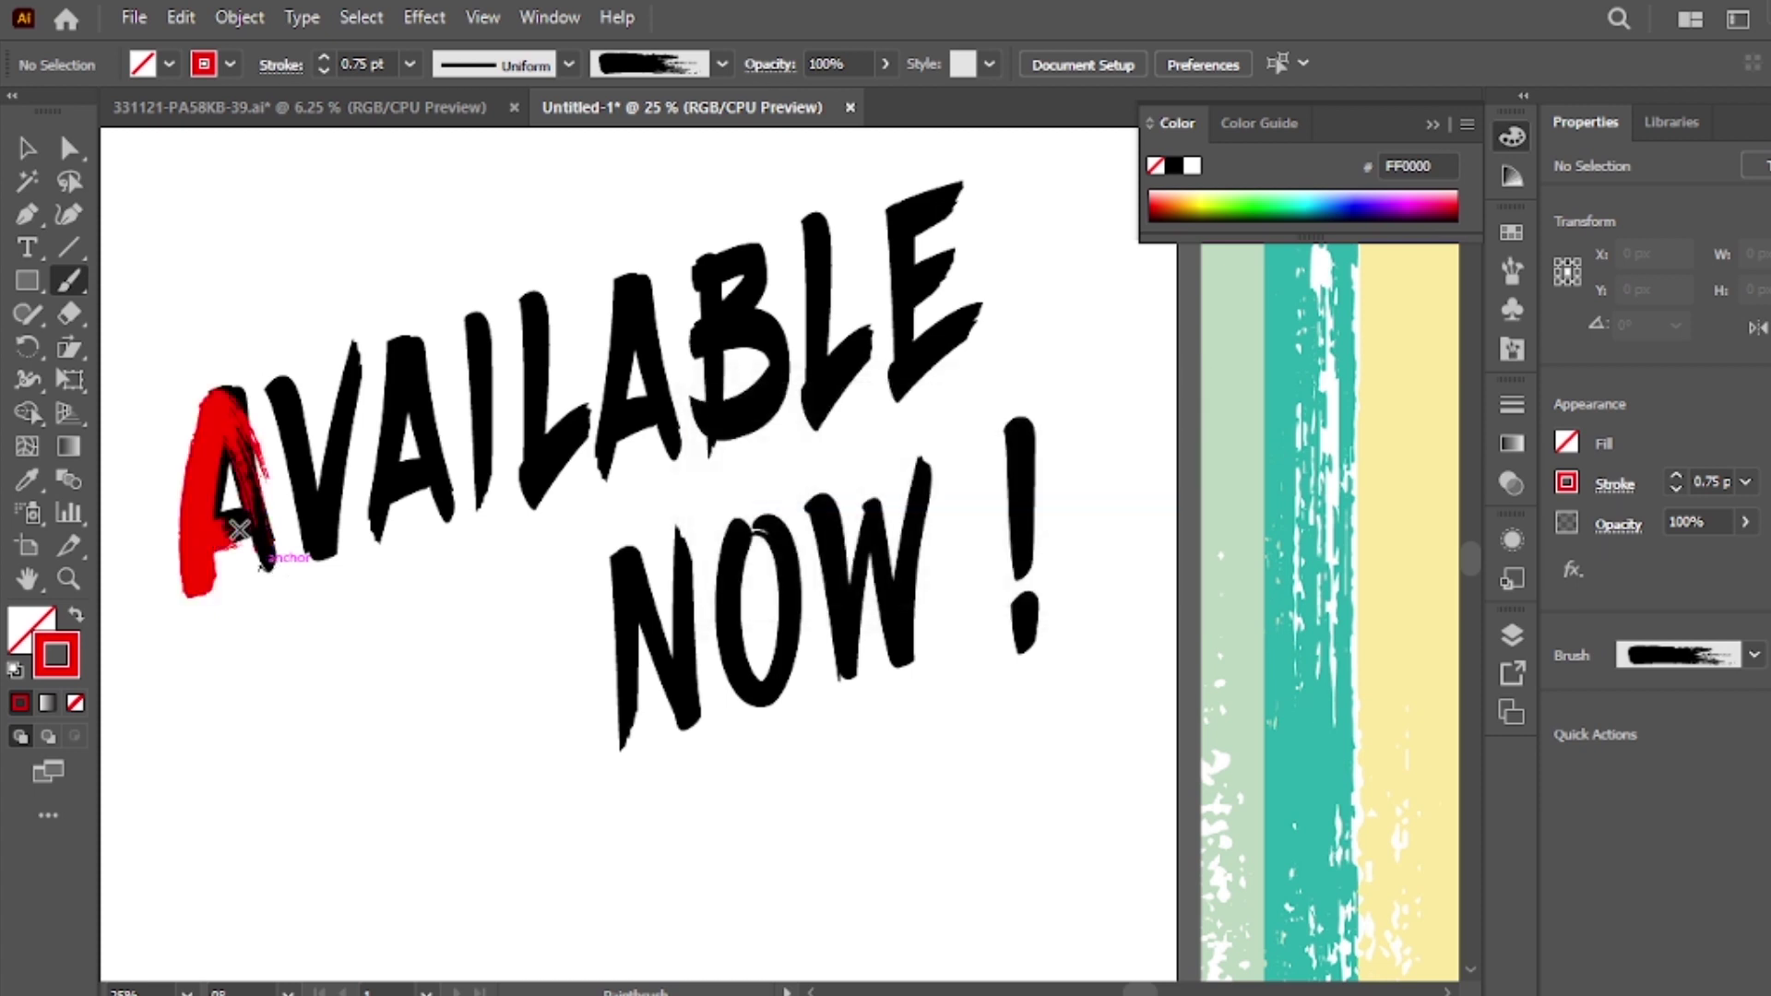
pyautogui.click(27, 148)
pyautogui.click(236, 475)
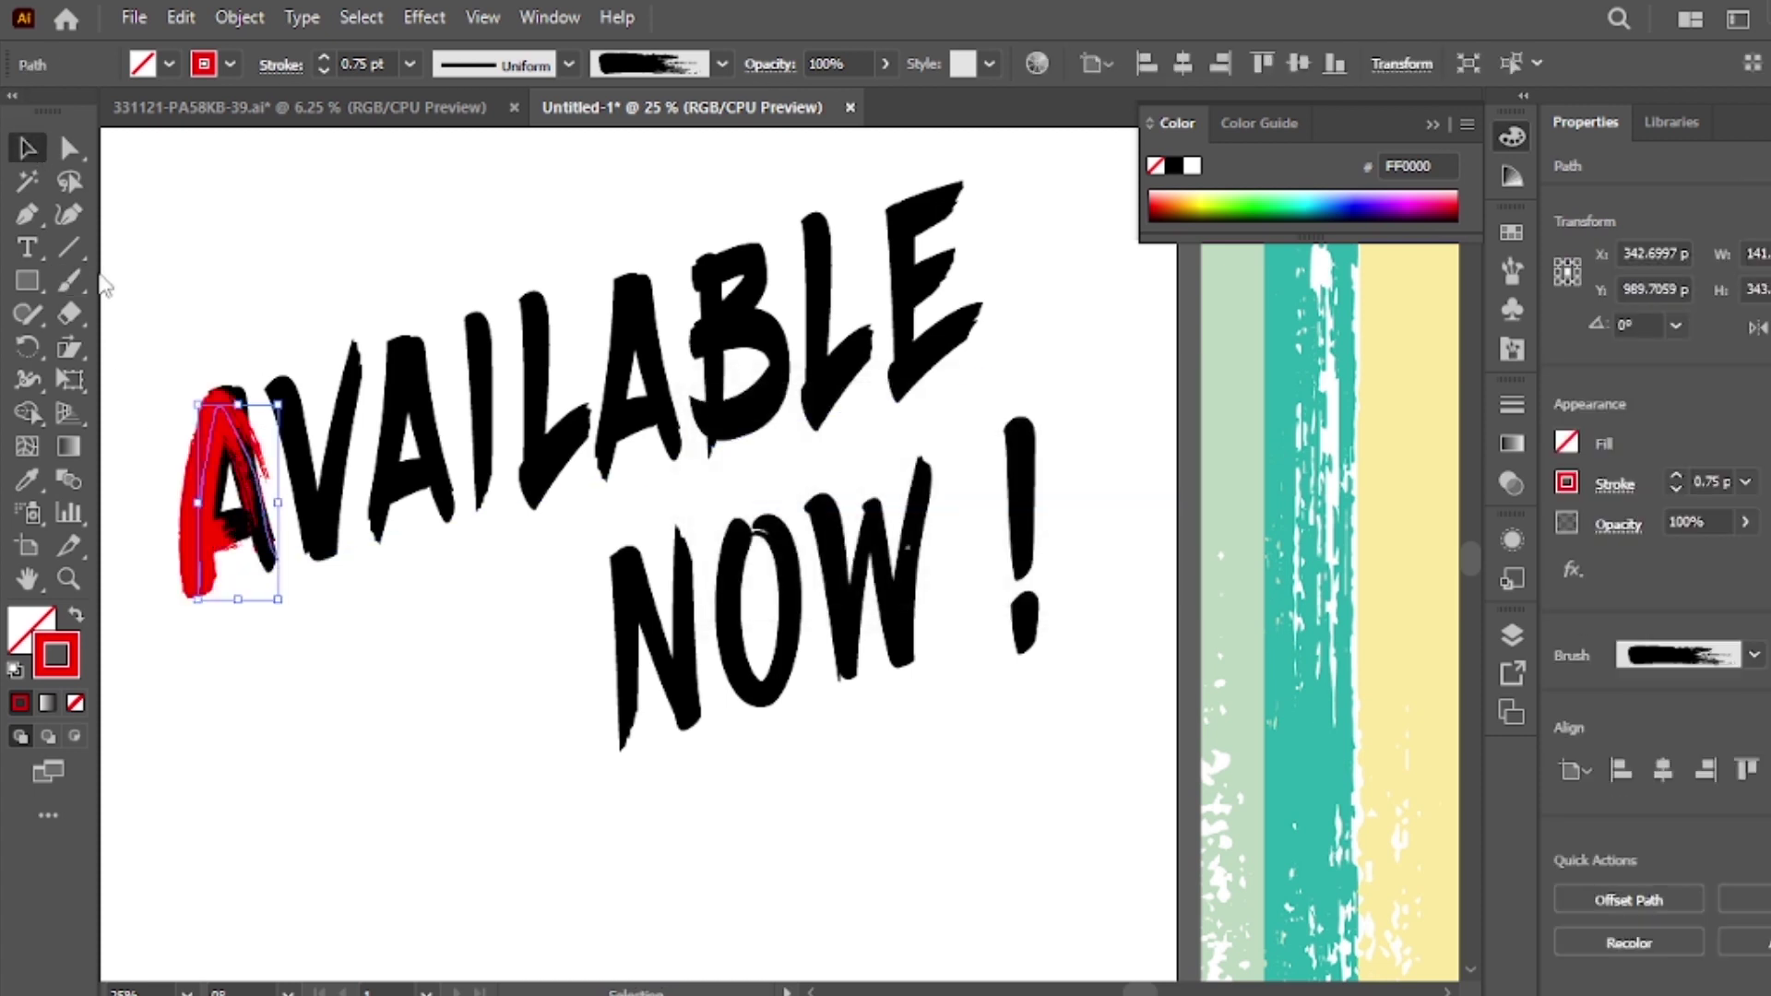
pyautogui.click(69, 215)
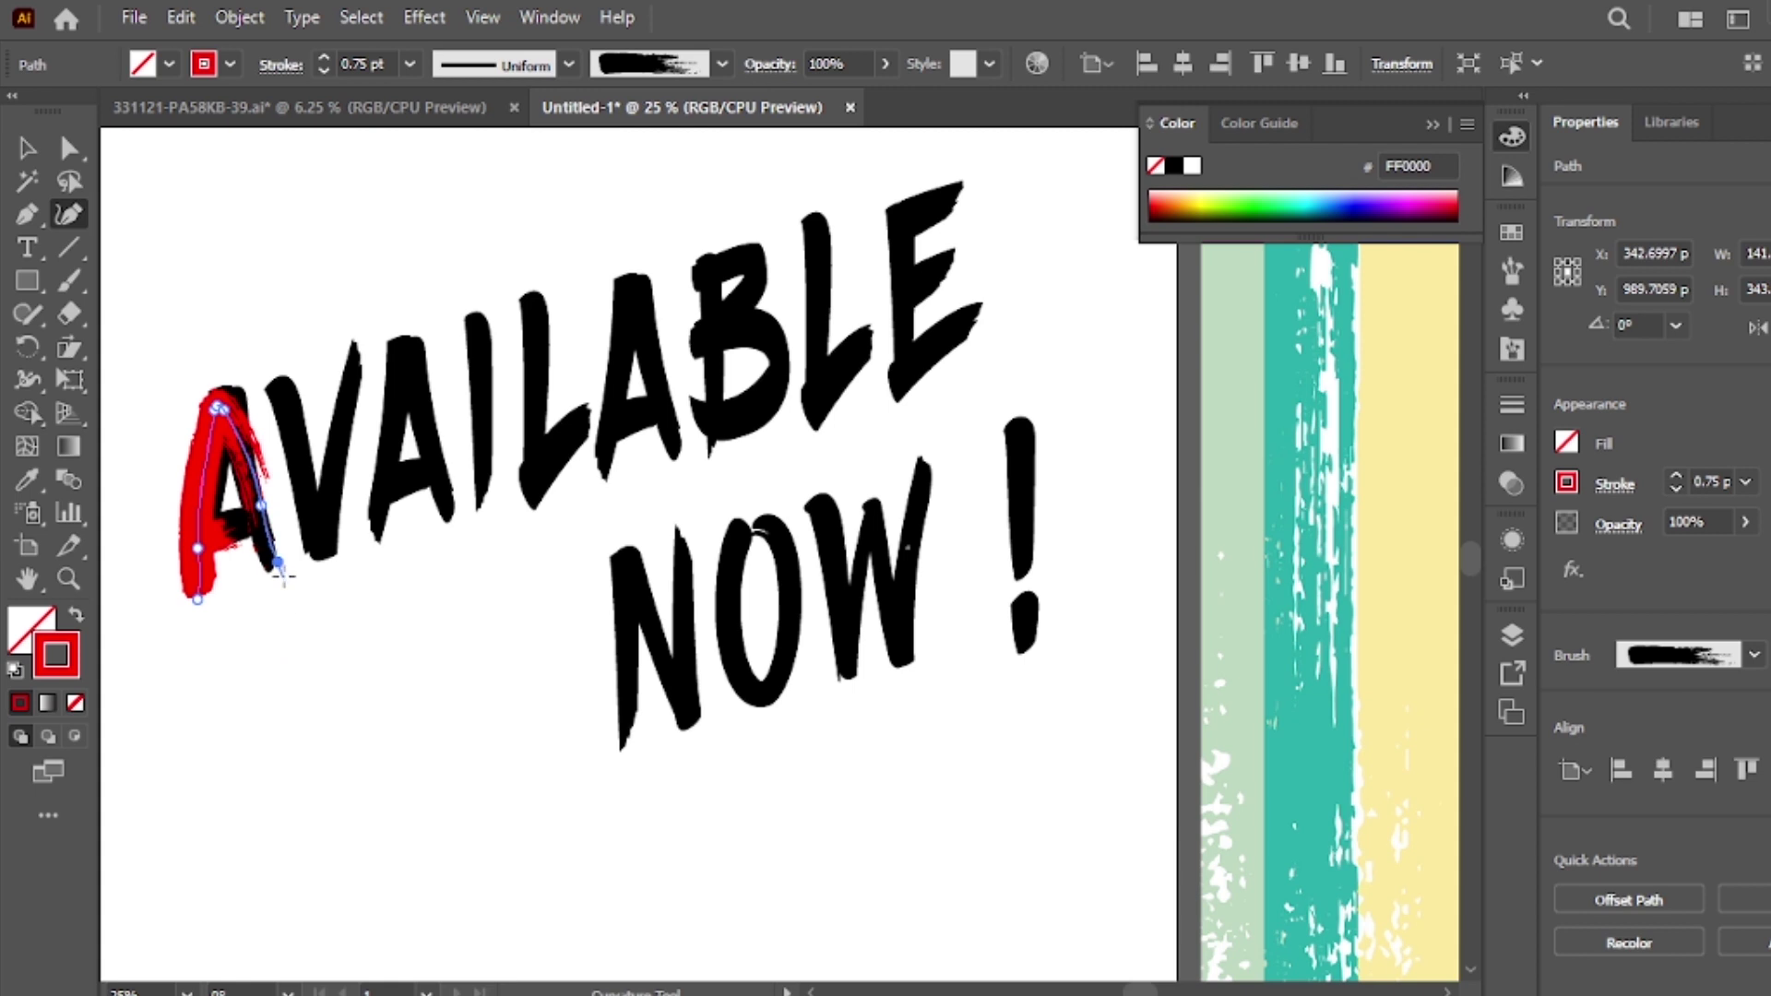
pyautogui.click(294, 622)
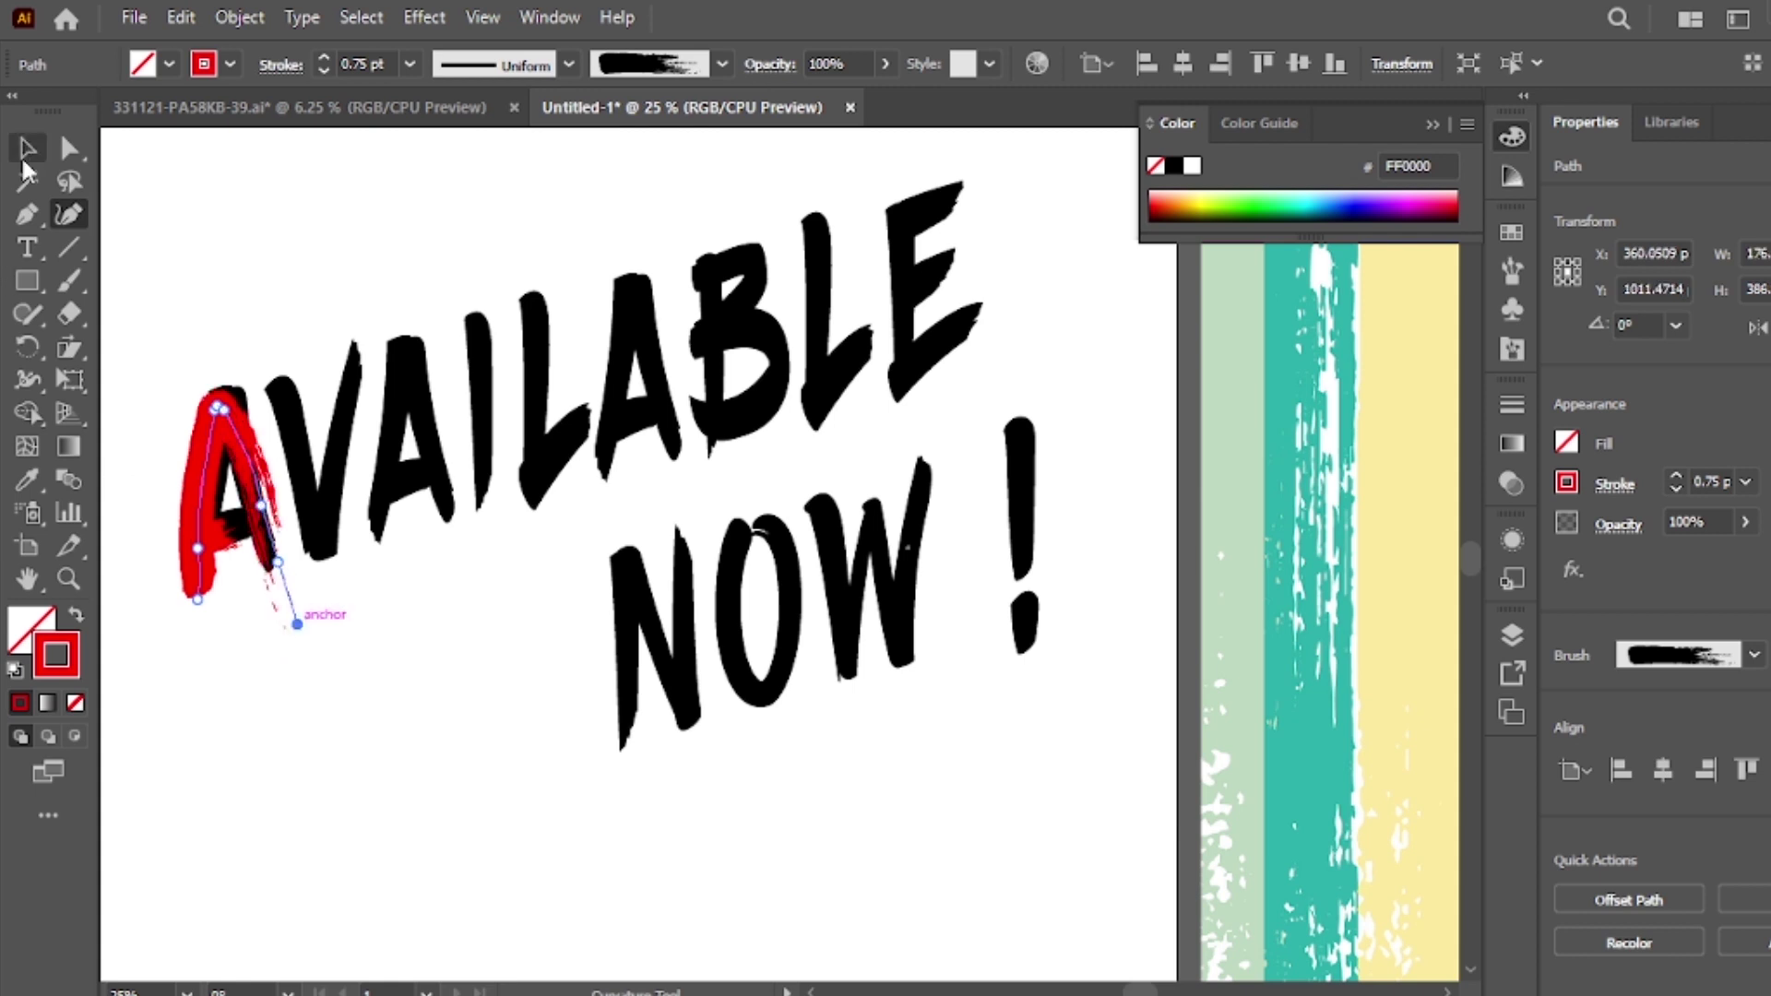
pyautogui.click(25, 152)
pyautogui.click(241, 531)
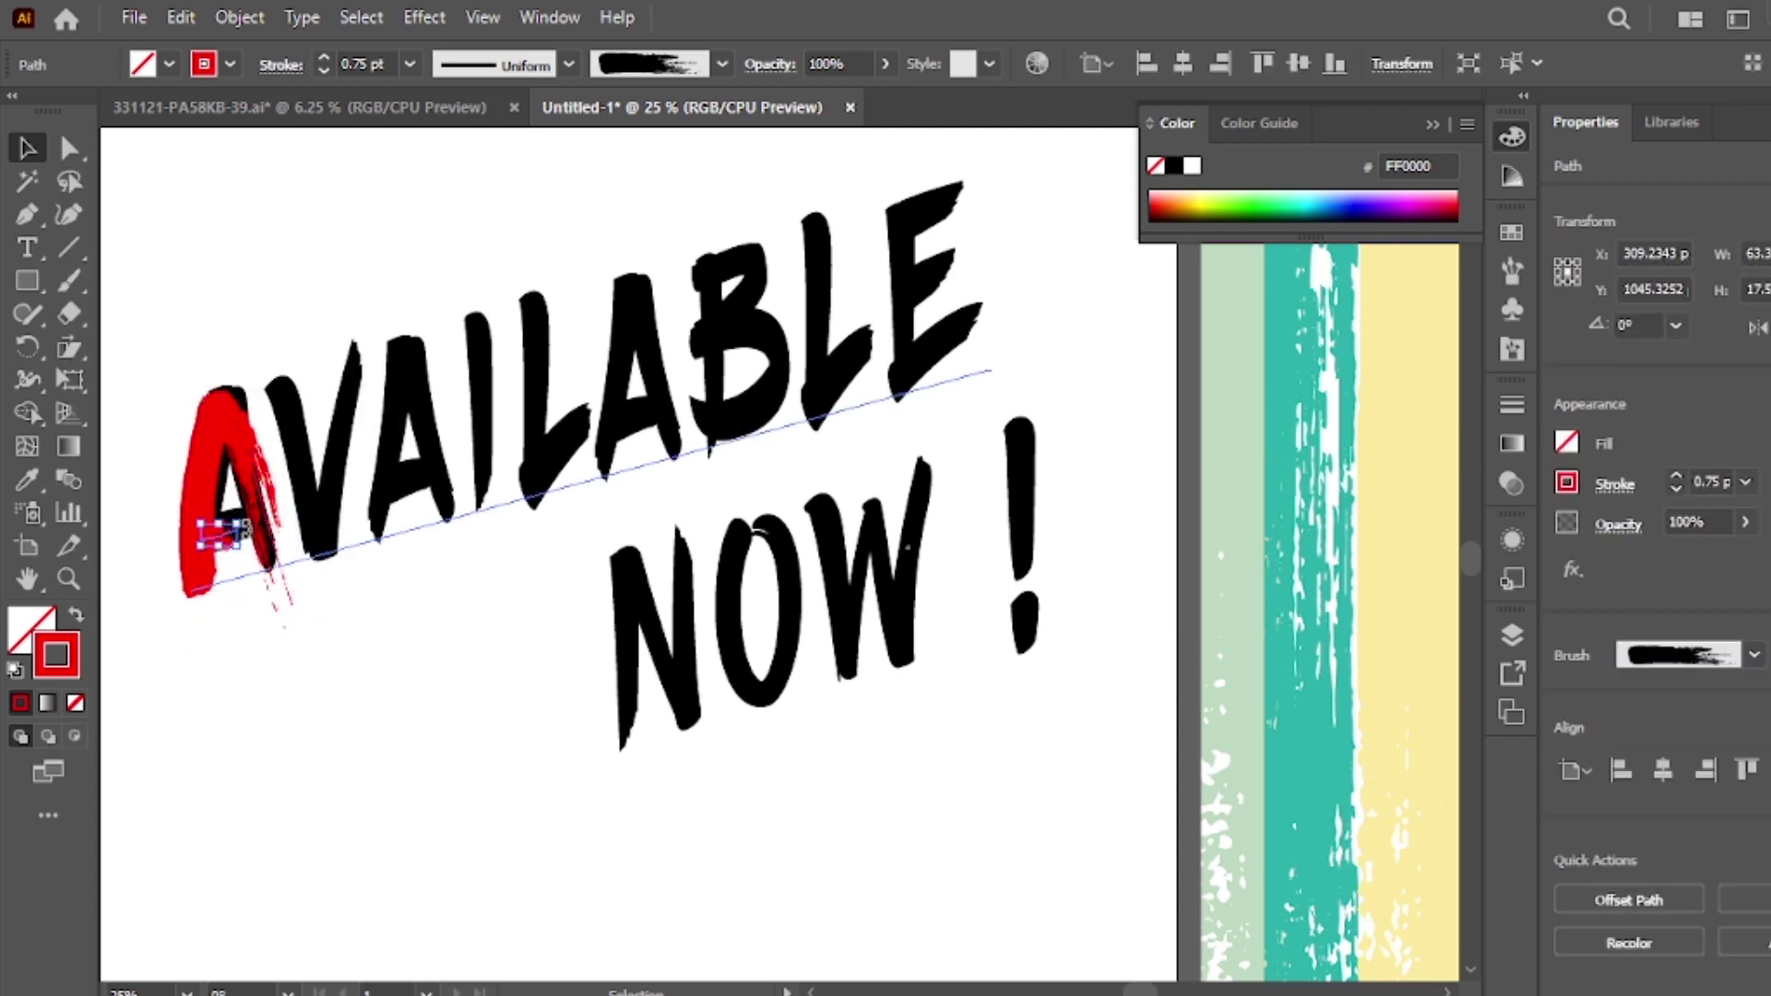
pyautogui.moveTo(245, 529); pyautogui.dragTo(259, 535)
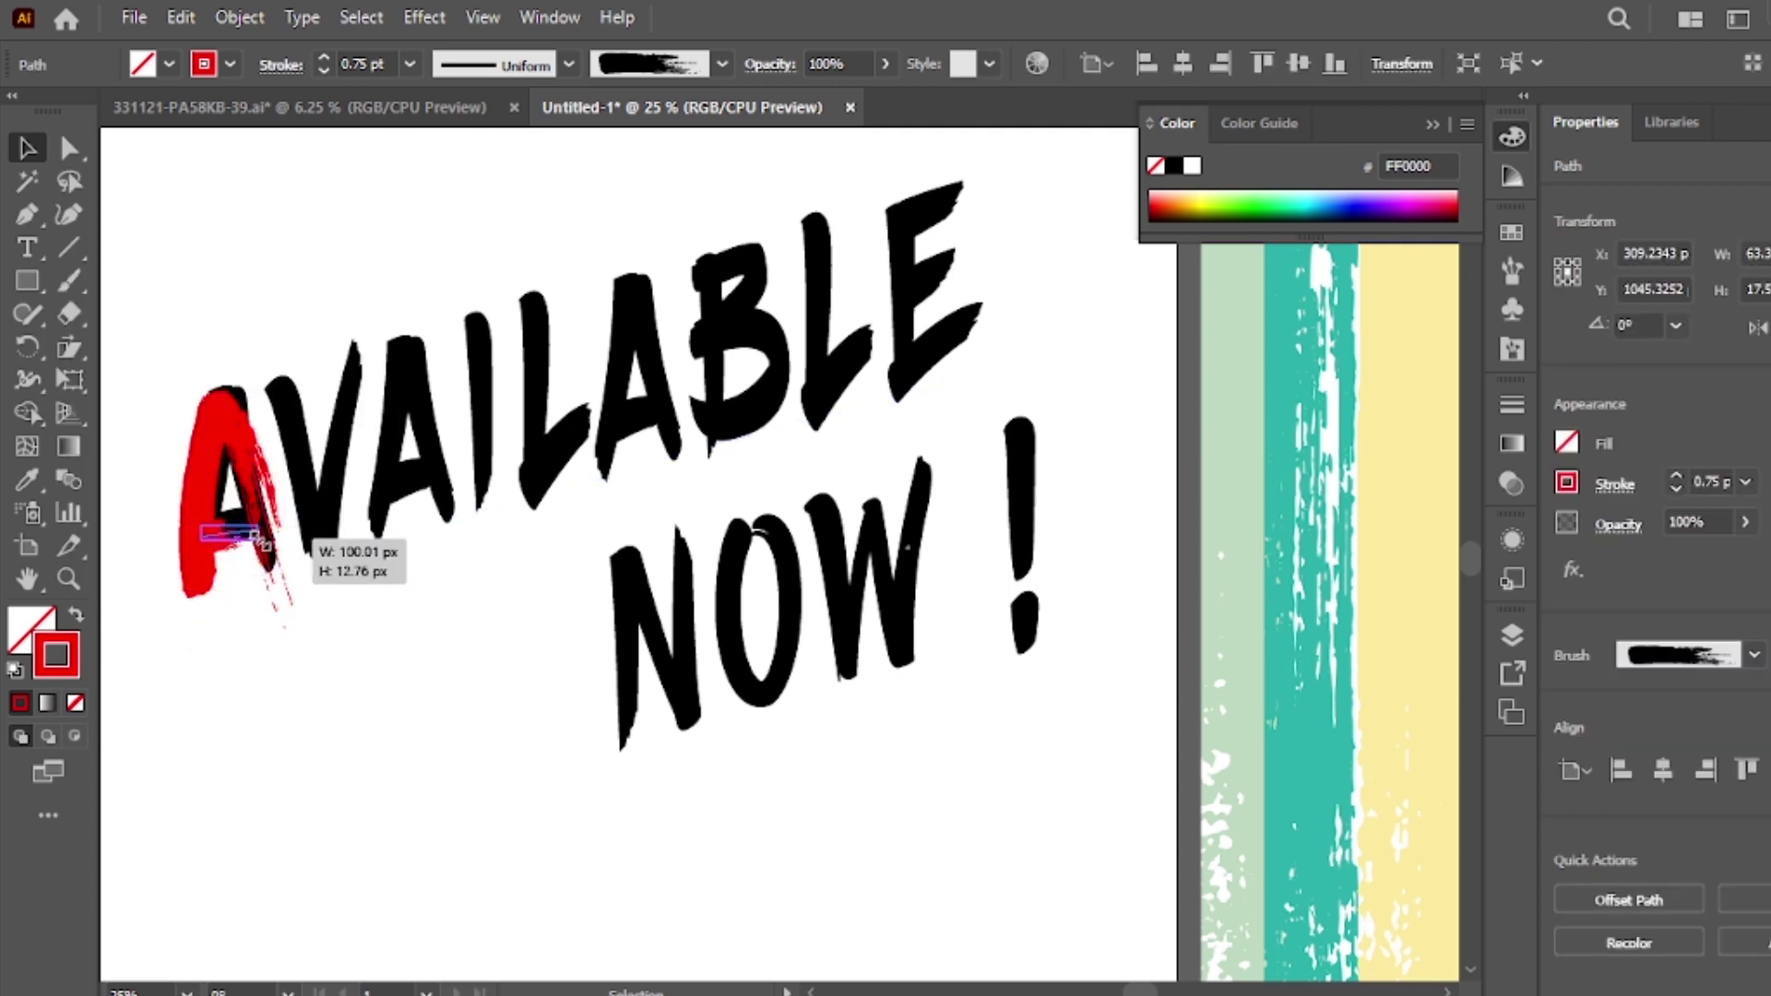
# Try strokes along the V and lower the Paintbrush 'Within' tolerance
pyautogui.click(245, 623)
pyautogui.click(69, 279)
pyautogui.moveTo(273, 380); pyautogui.dragTo(302, 457)
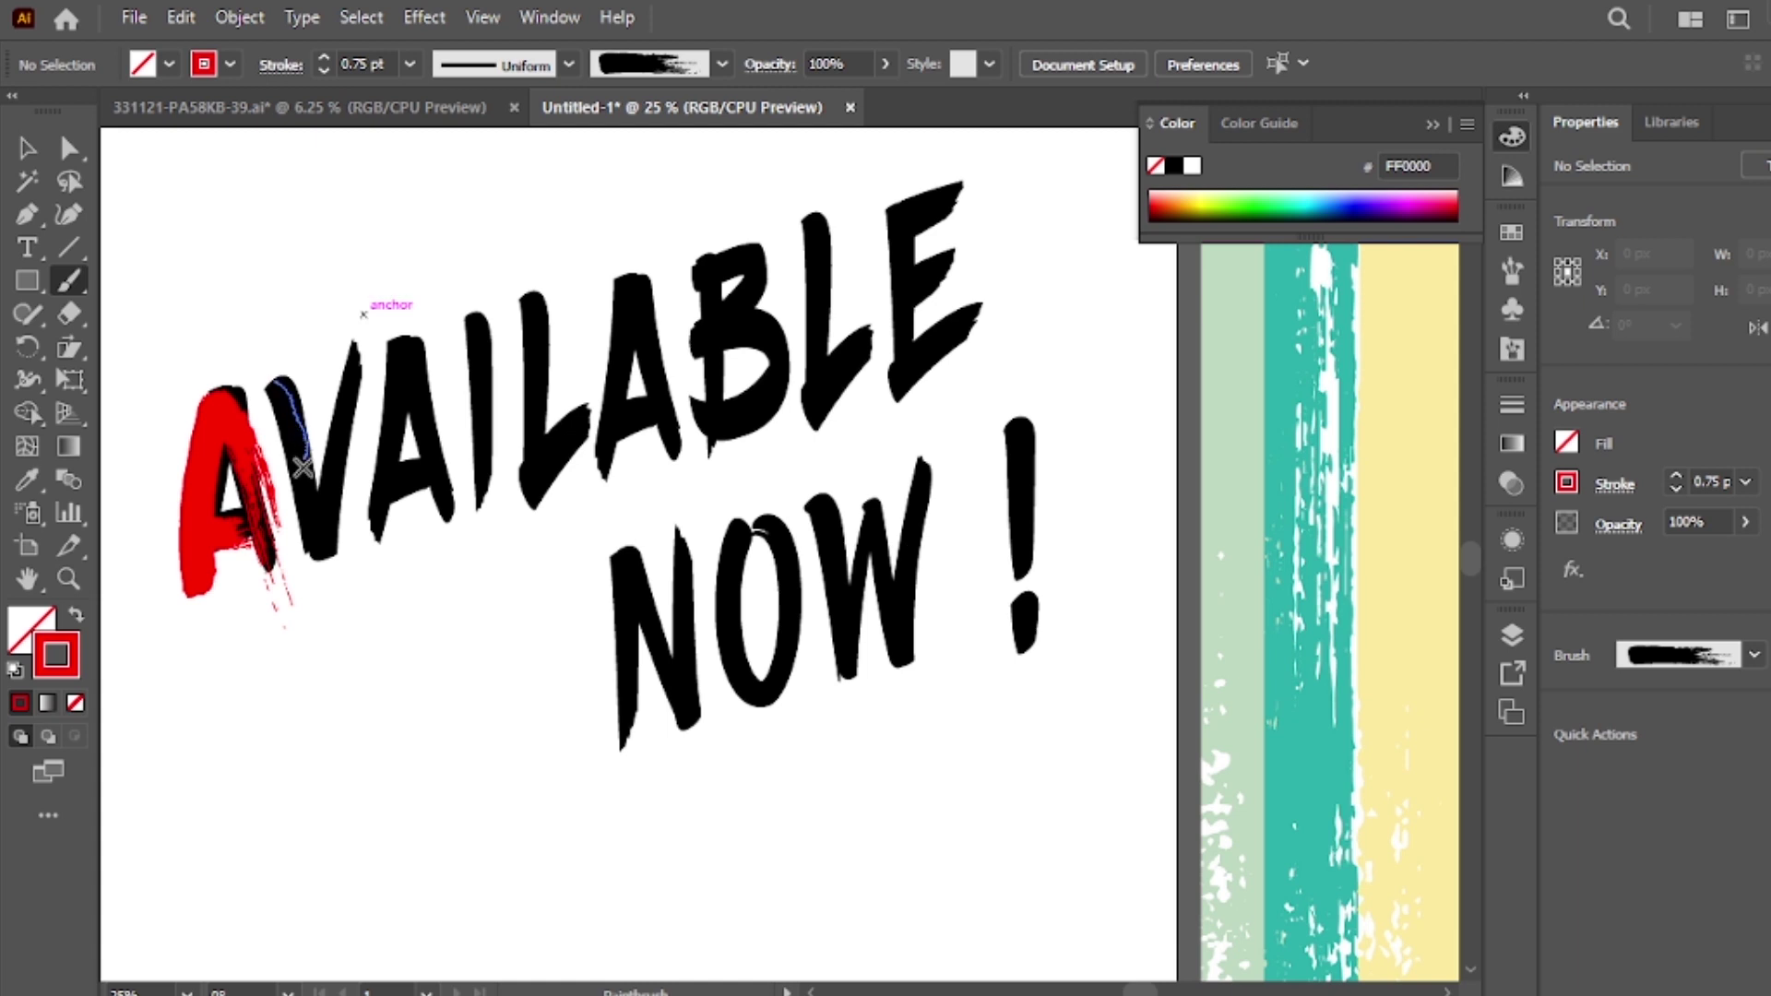
pyautogui.moveTo(376, 332); pyautogui.dragTo(378, 331)
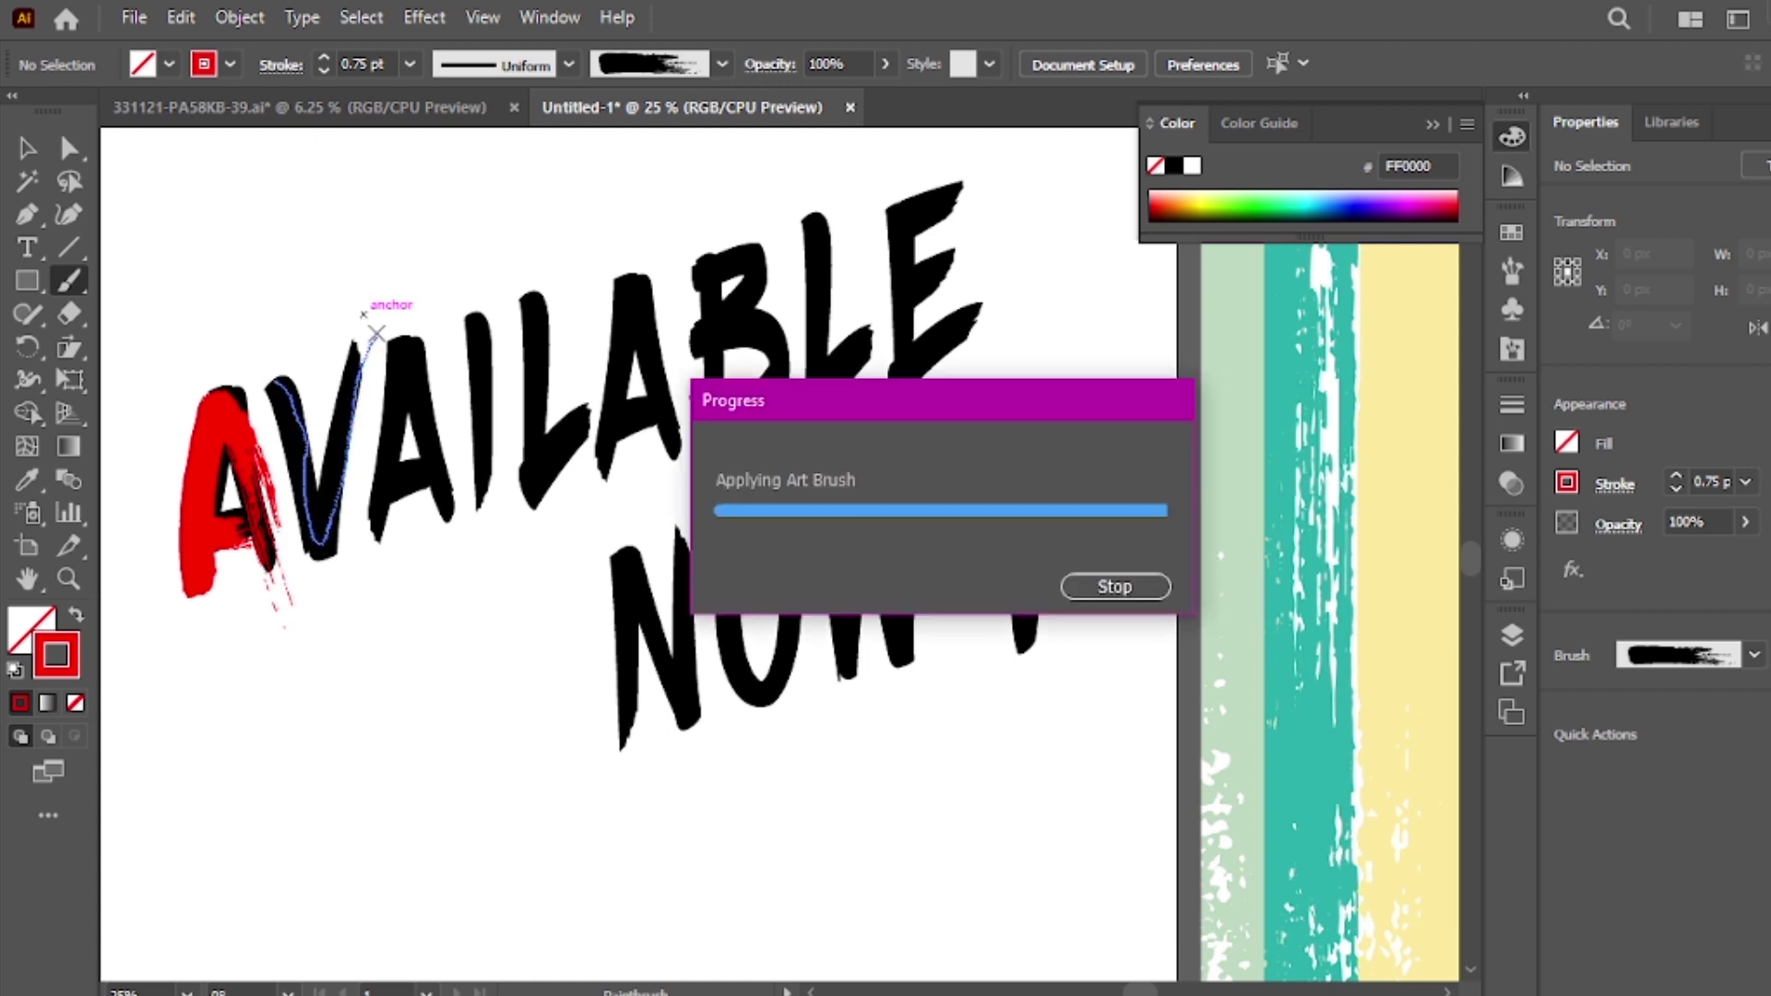
pyautogui.doubleClick(69, 281)
pyautogui.moveTo(918, 597); pyautogui.dragTo(861, 594)
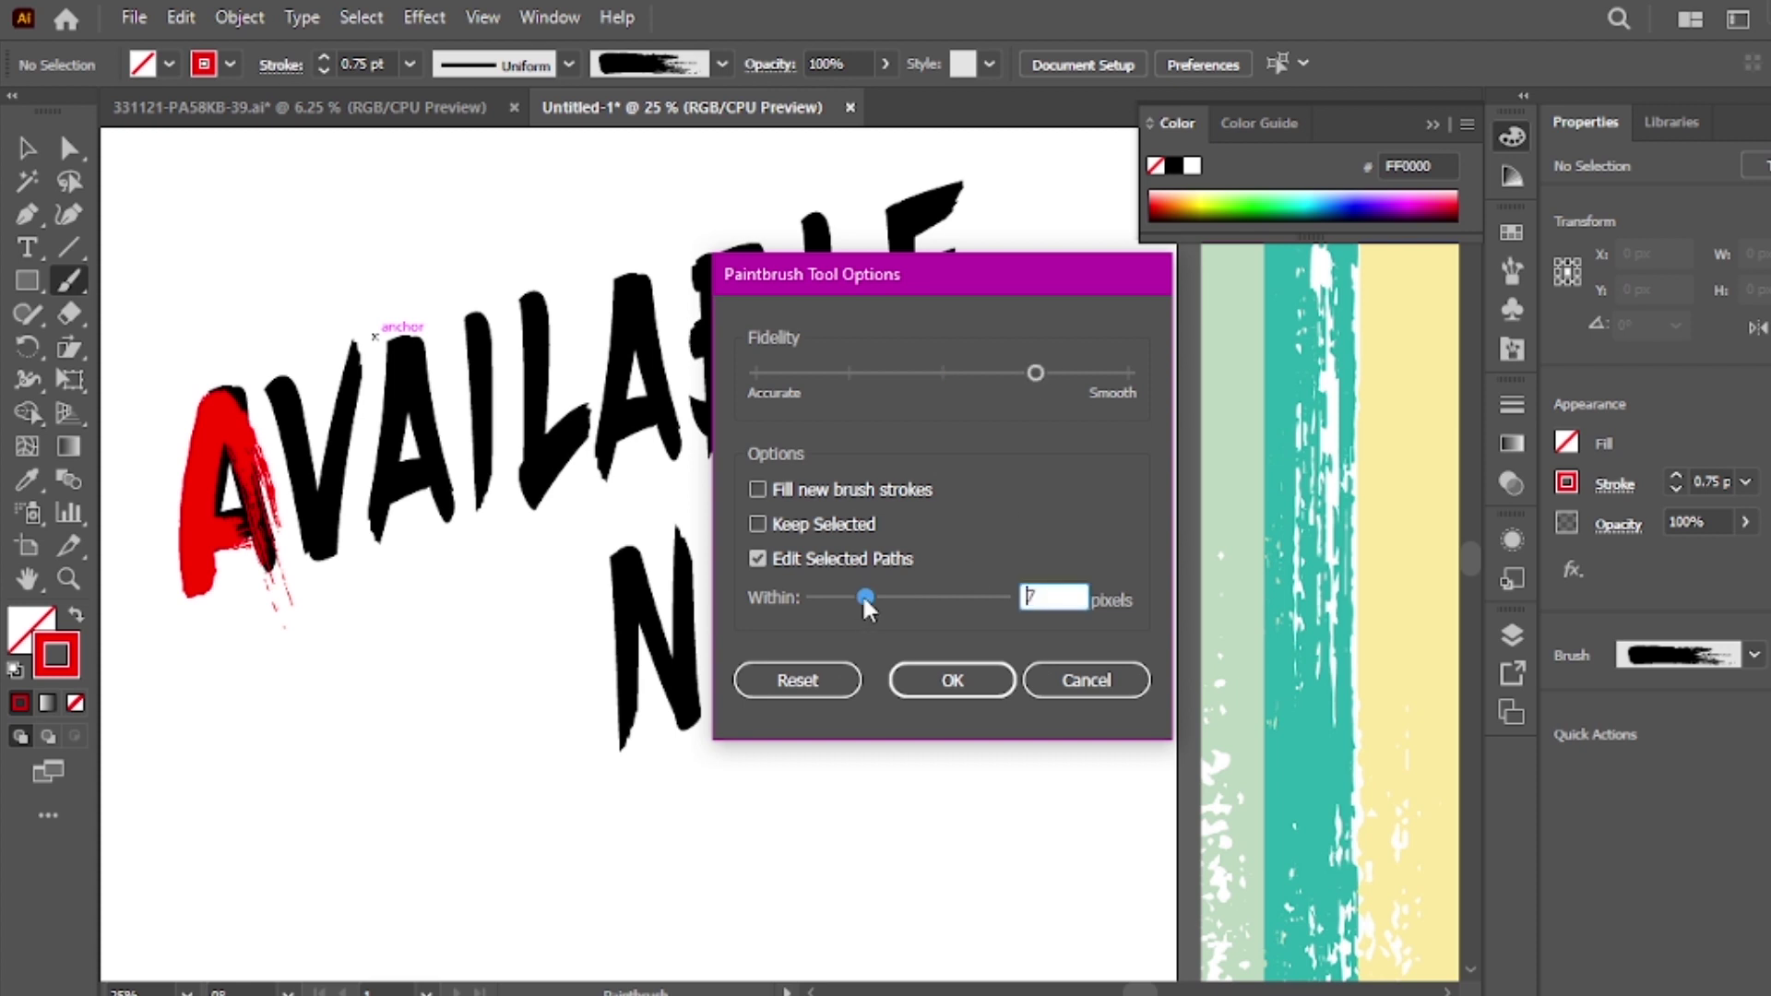
pyautogui.click(952, 680)
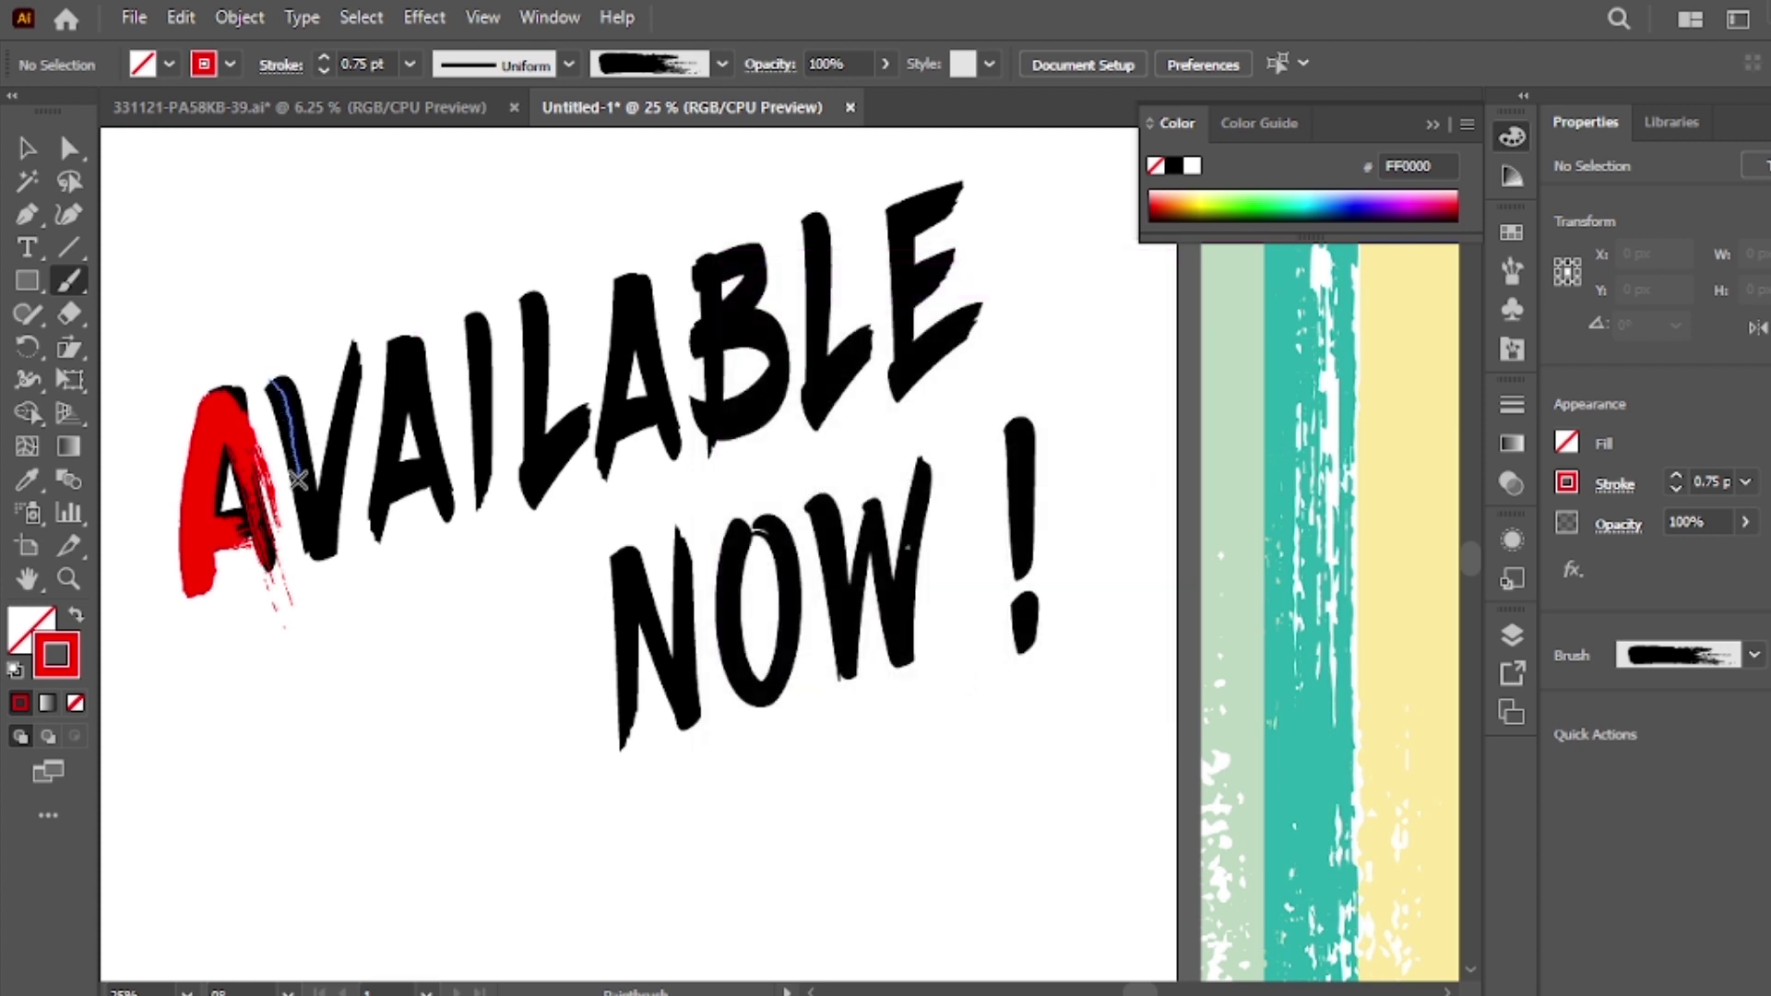
# Paint a red stroke over the V and give it a sharp lower point
pyautogui.moveTo(341, 417); pyautogui.dragTo(367, 332)
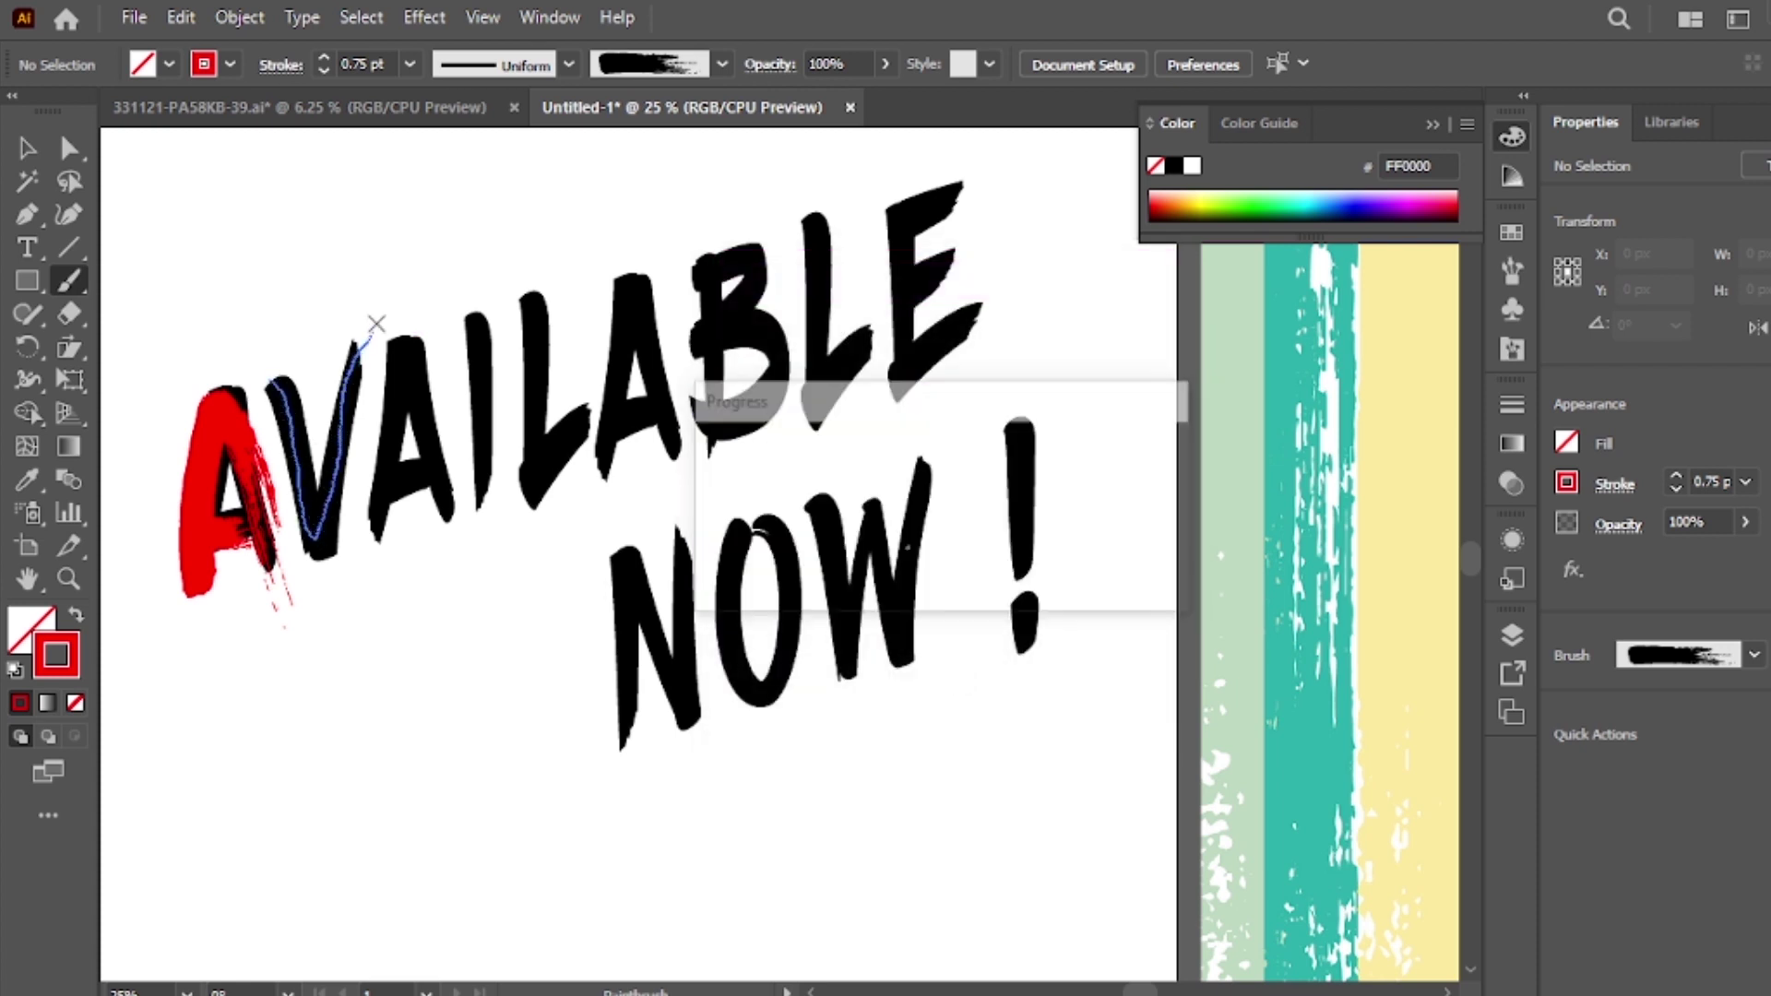
pyautogui.click(26, 147)
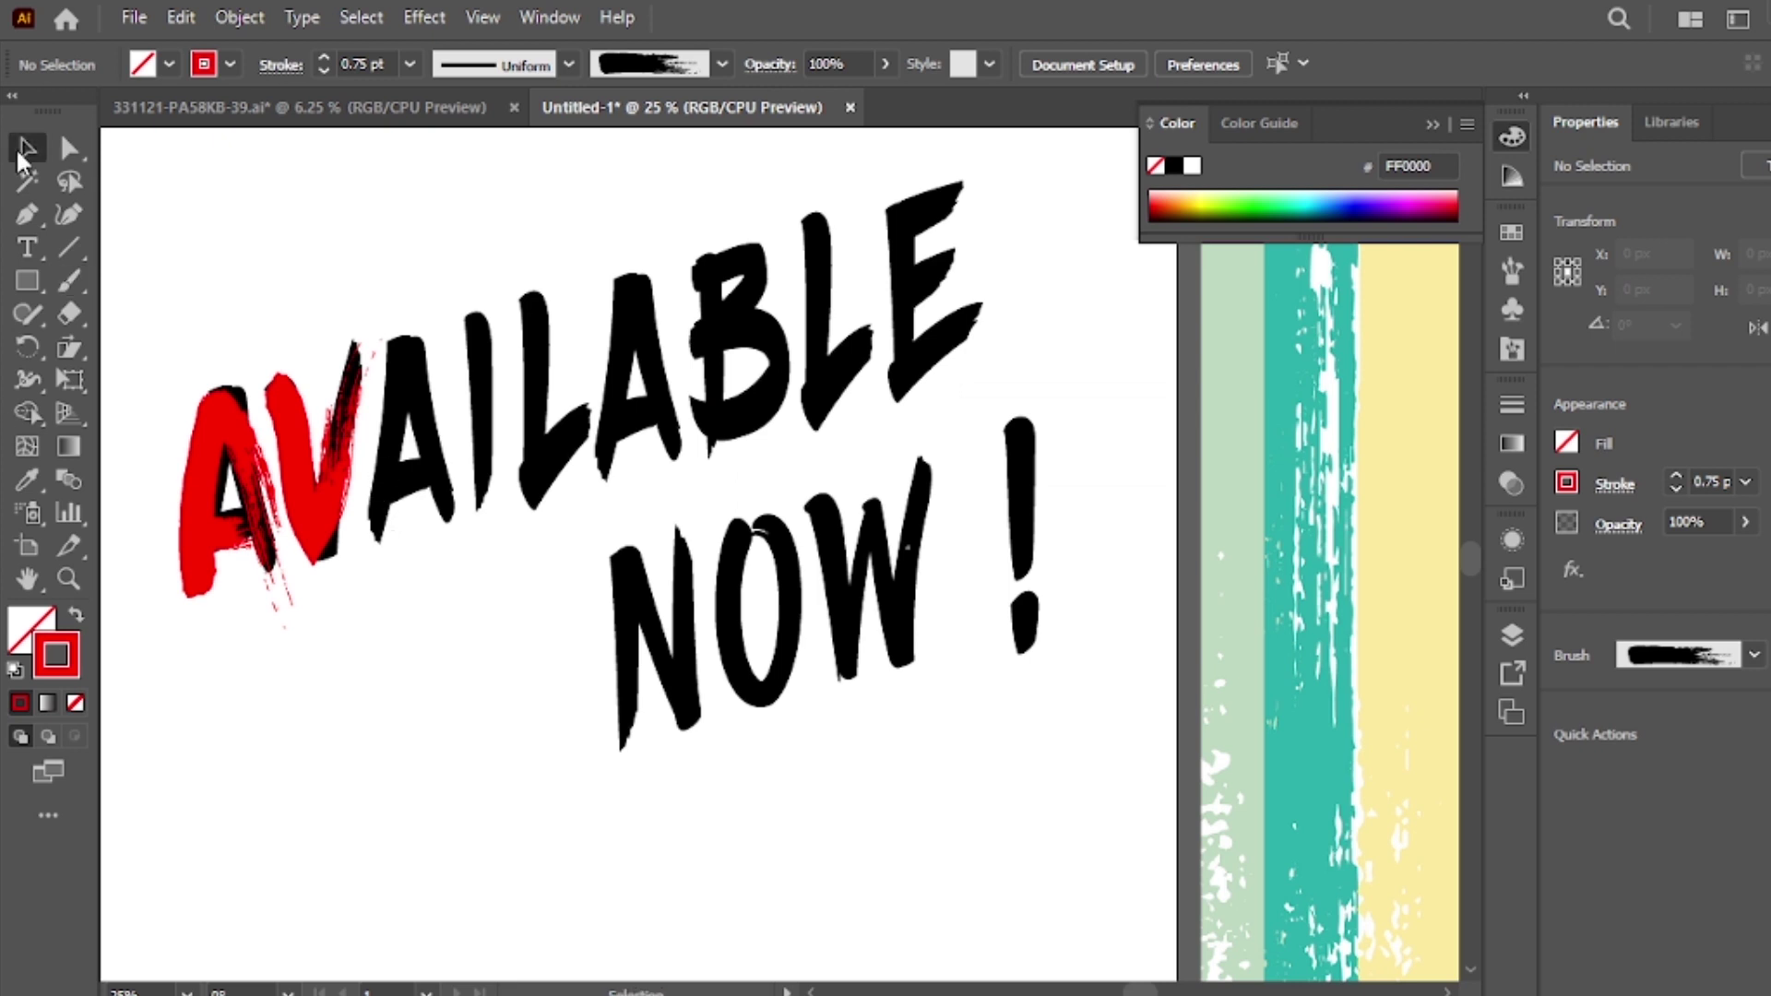
pyautogui.click(295, 516)
pyautogui.hotkey('shift', '~')
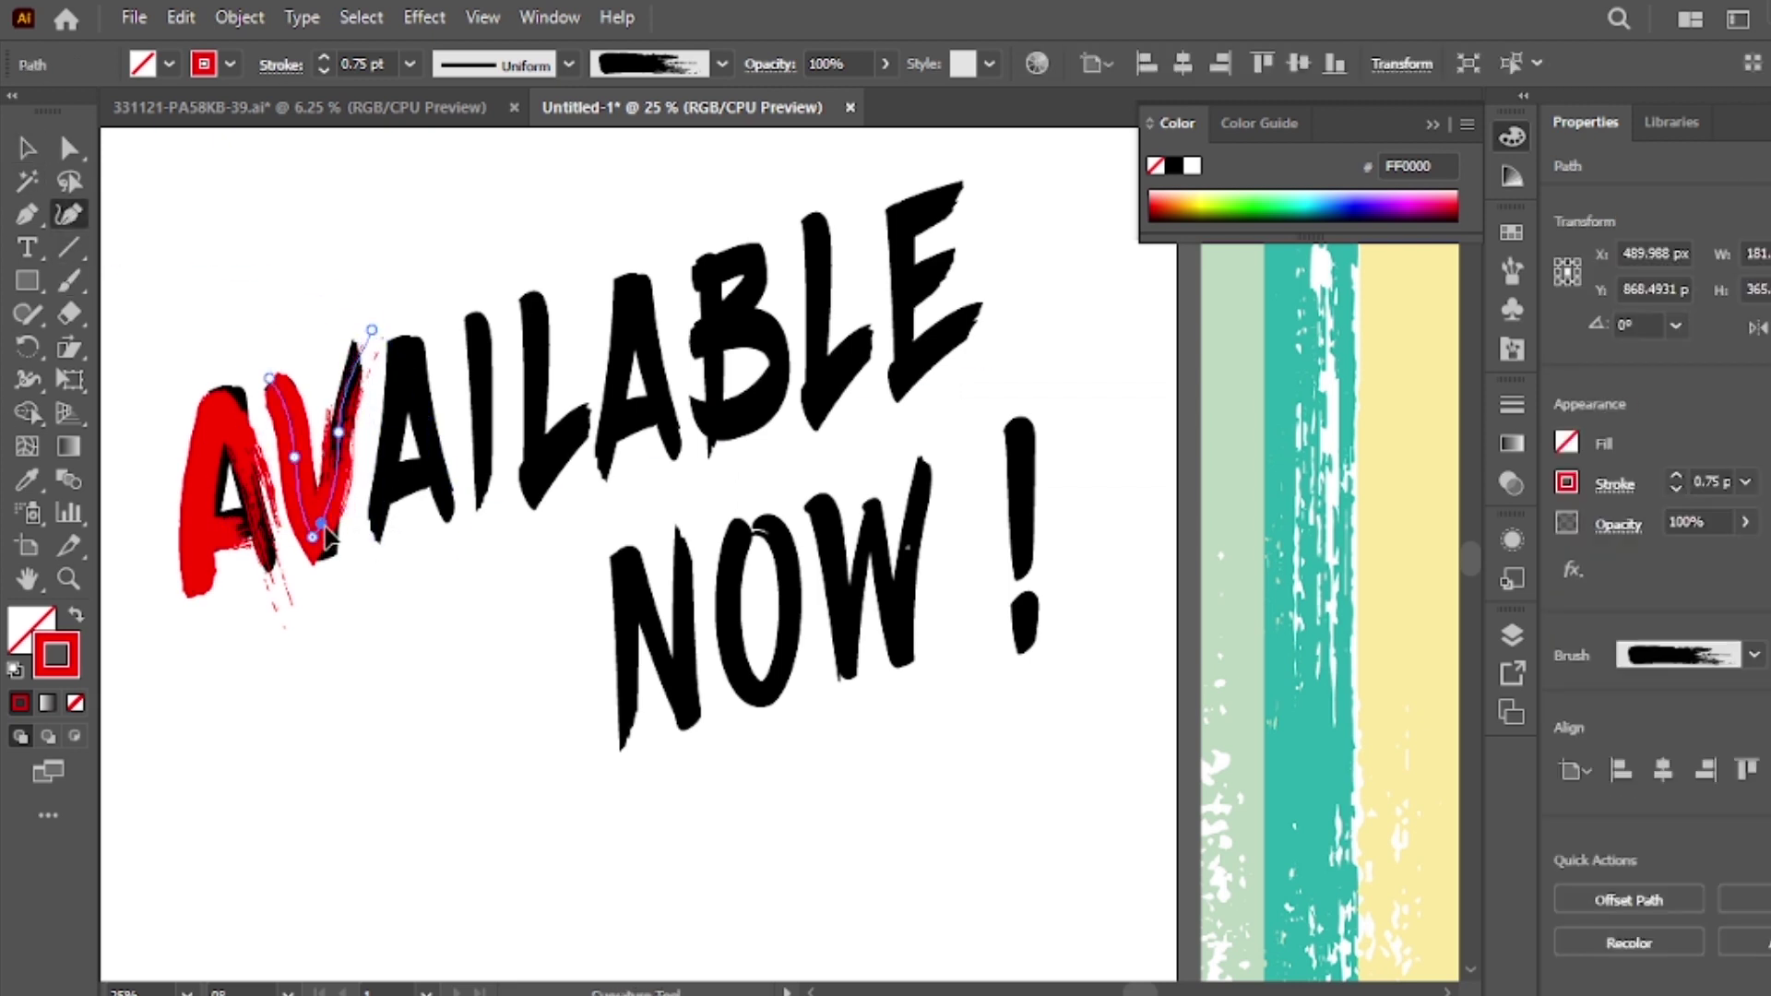
pyautogui.click(330, 533)
pyautogui.doubleClick(313, 538)
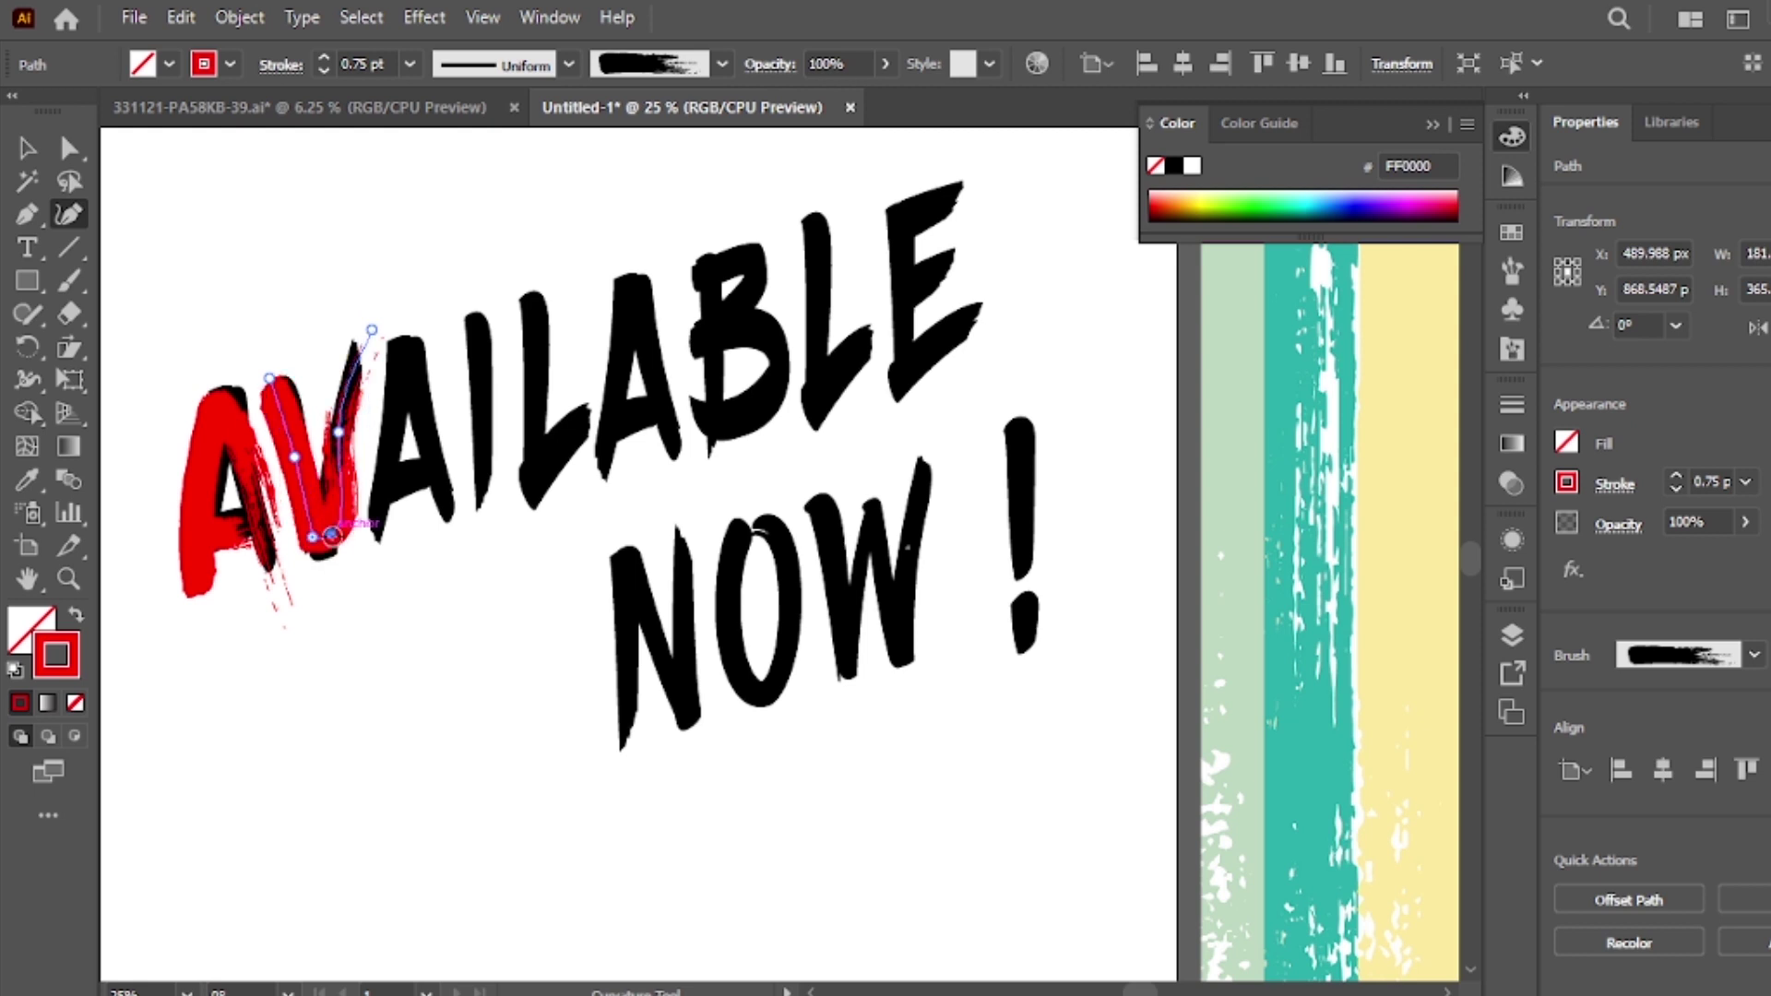
pyautogui.moveTo(331, 534)
pyautogui.mouseDown()
pyautogui.moveTo(325, 550)
pyautogui.moveTo(313, 535)
pyautogui.mouseUp()
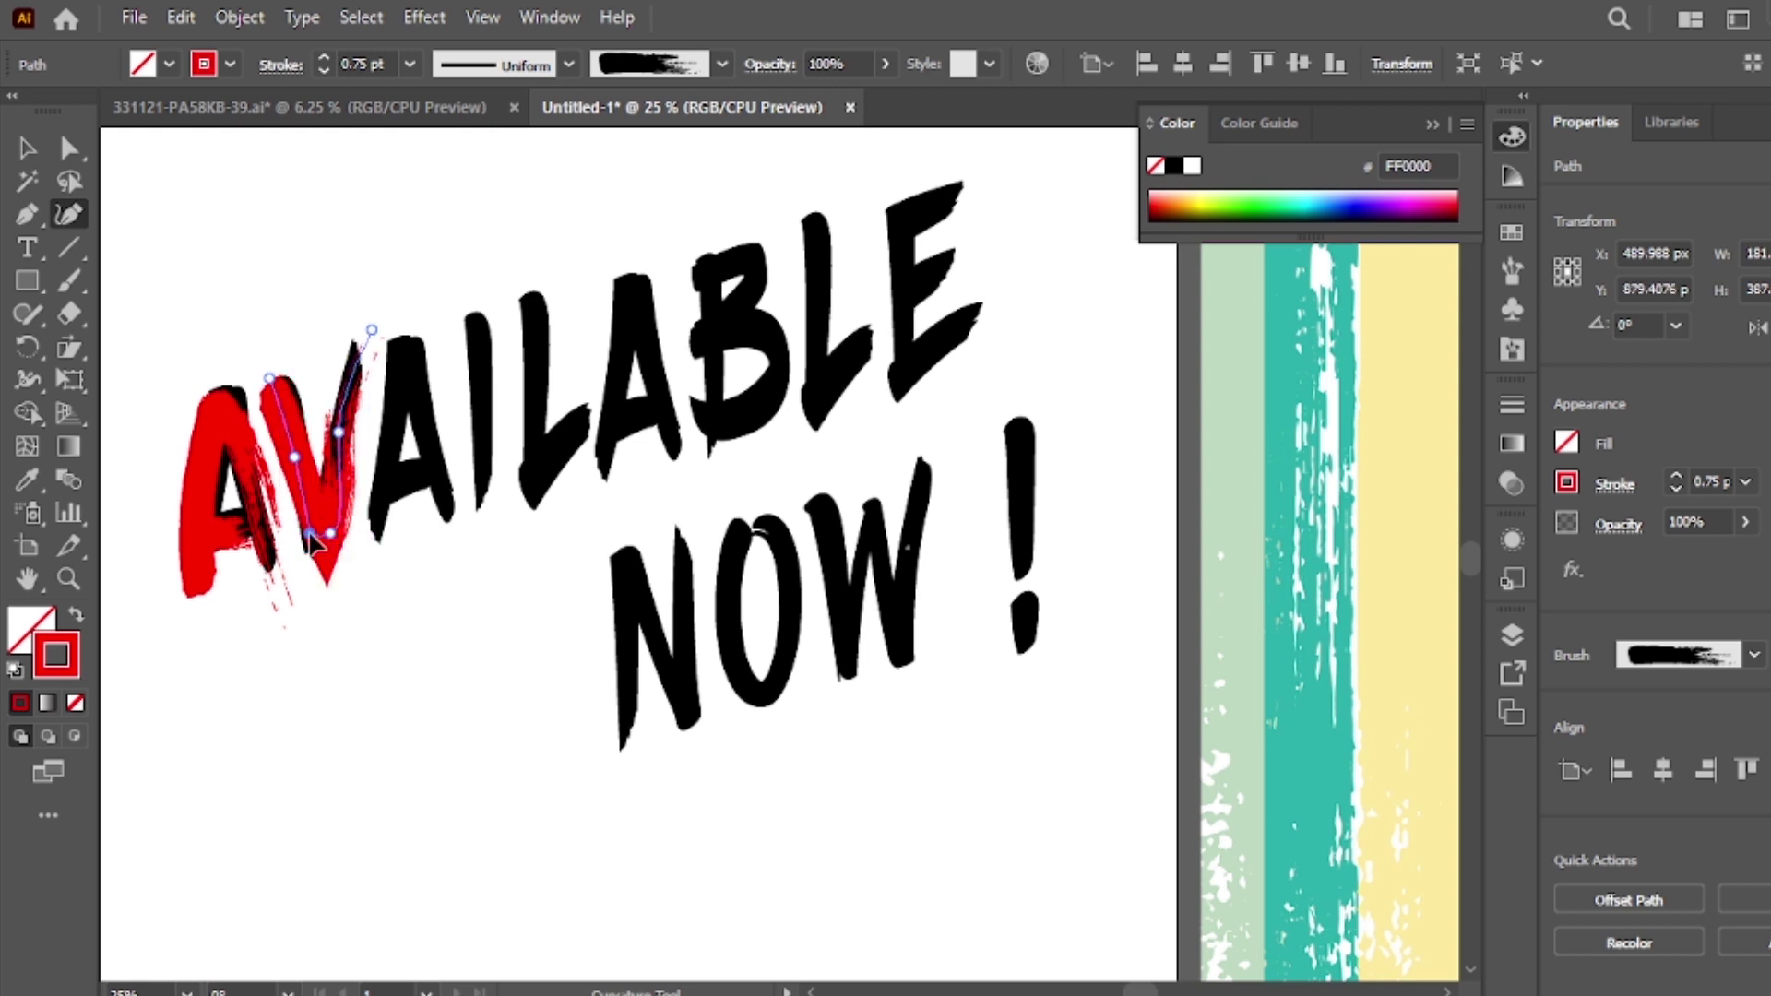
# Extend the red V stroke up to the letter's top
pyautogui.press('v')
pyautogui.click(340, 270)
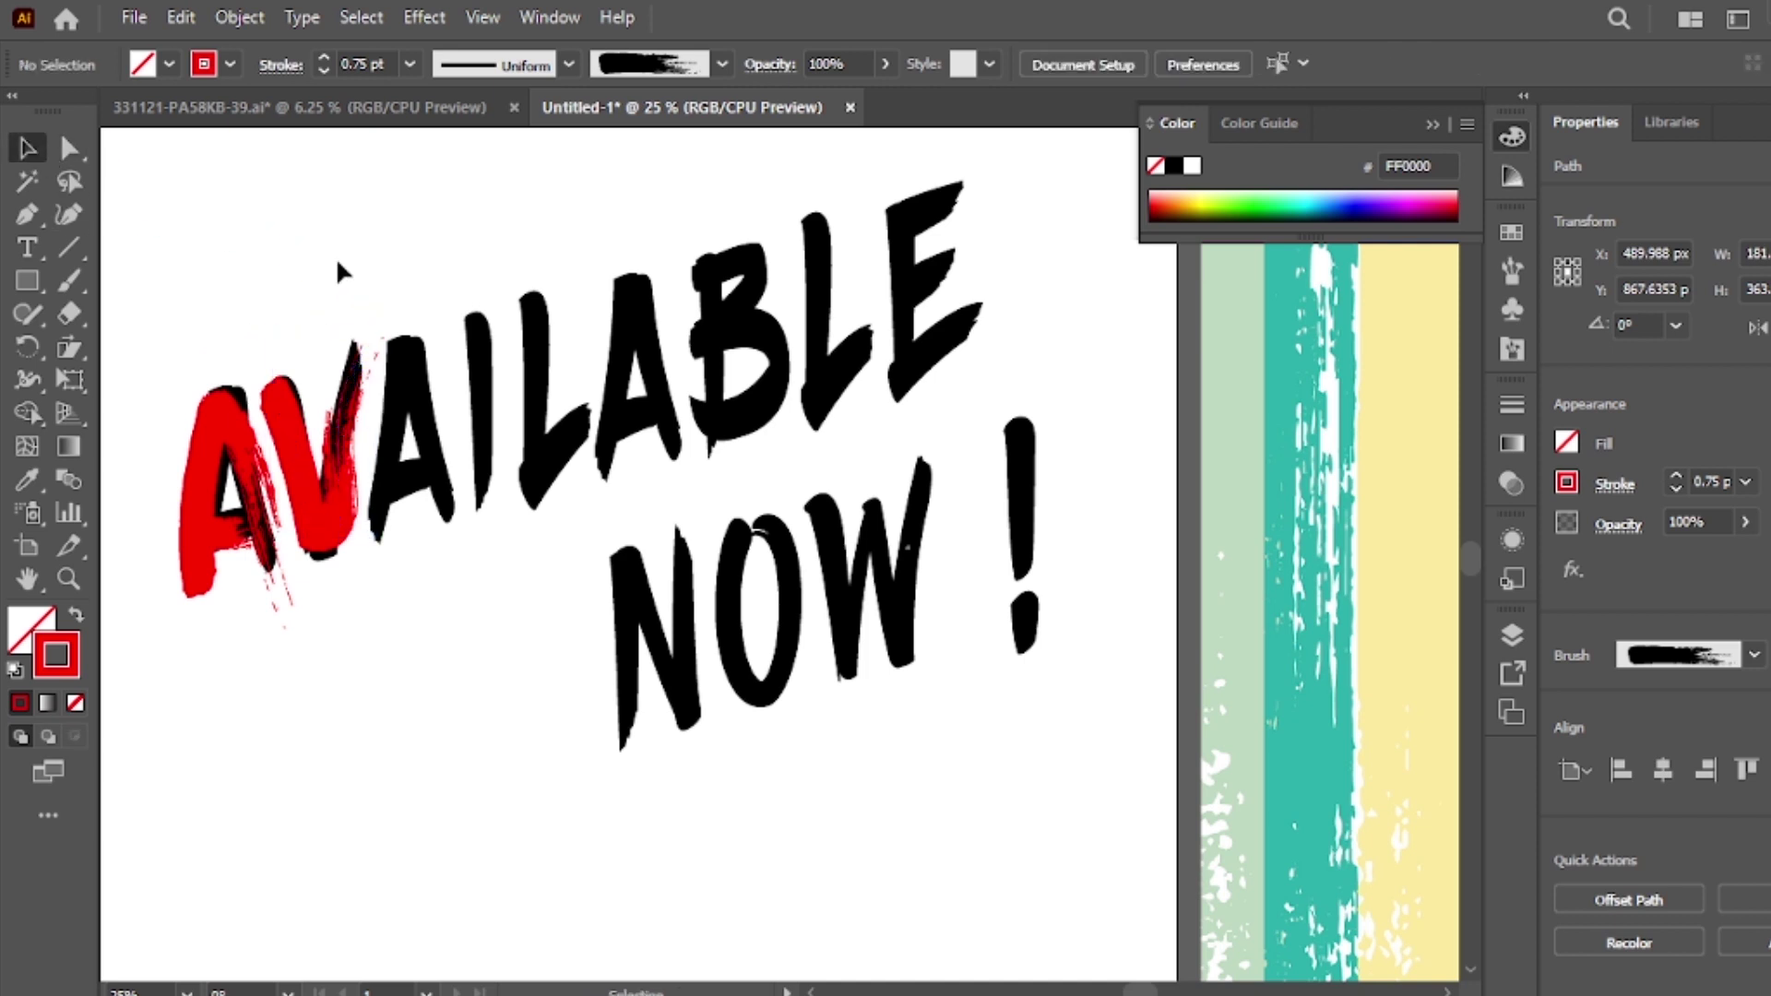
pyautogui.hotkey('shift', '`')
pyautogui.click(351, 420)
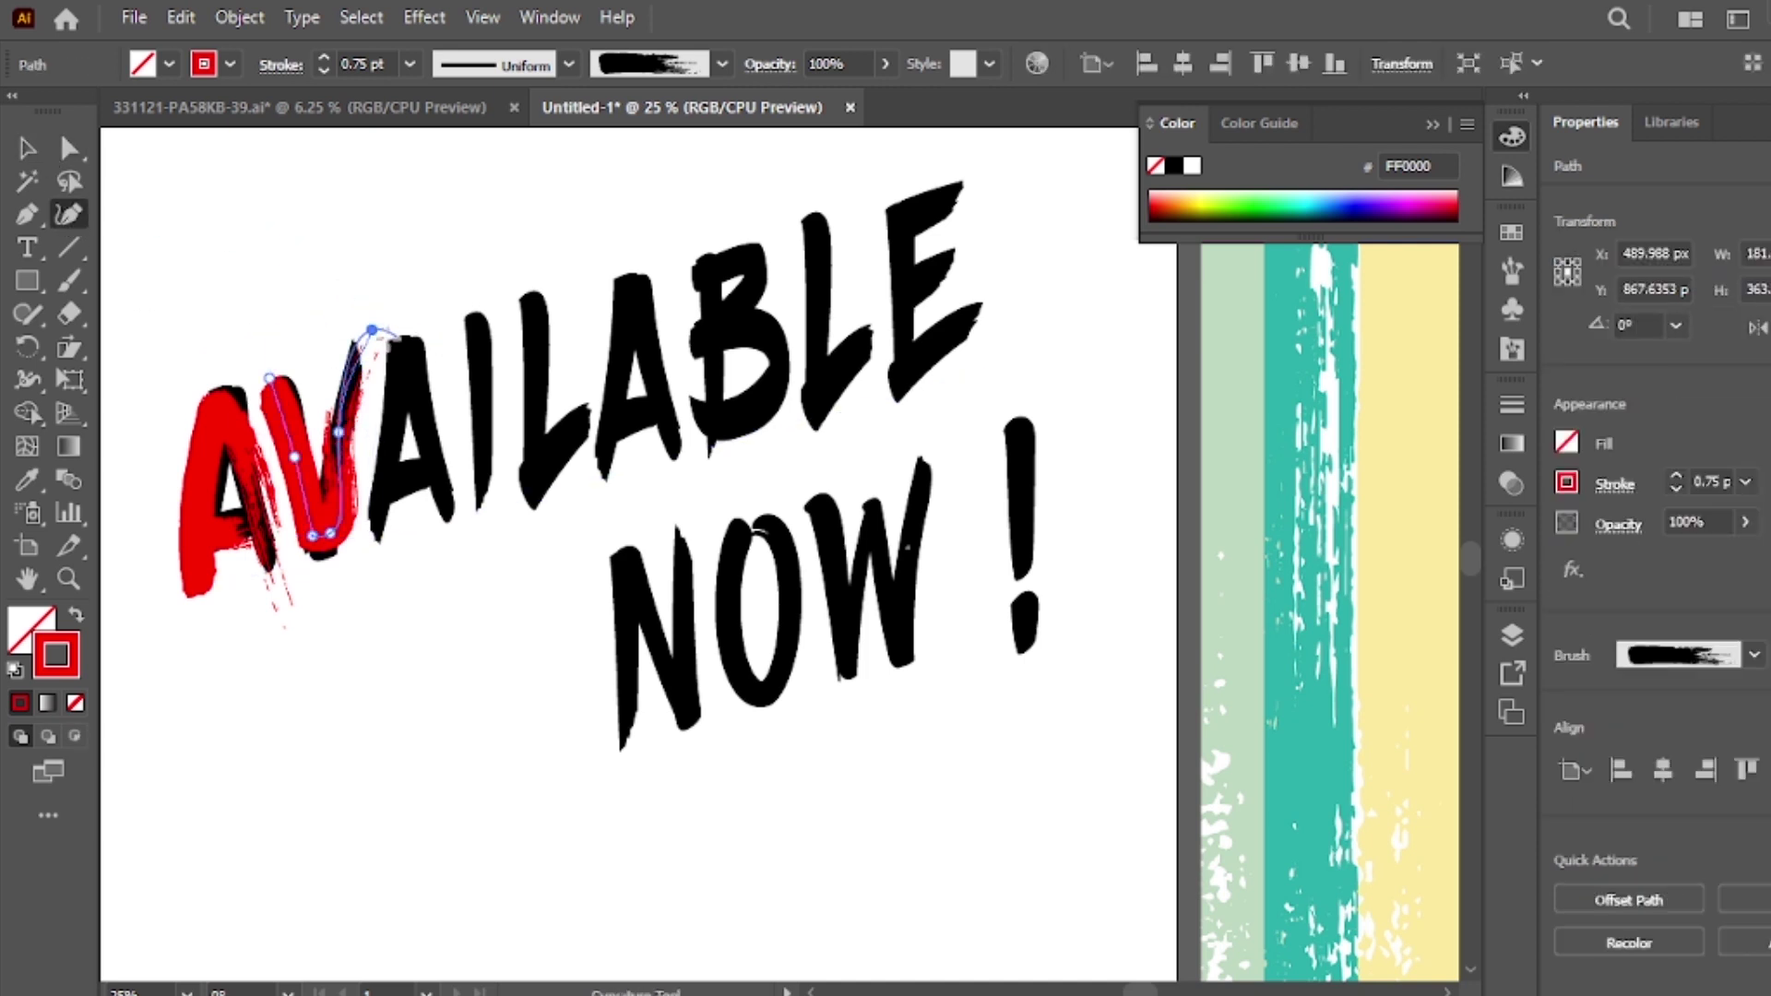
pyautogui.press('v')
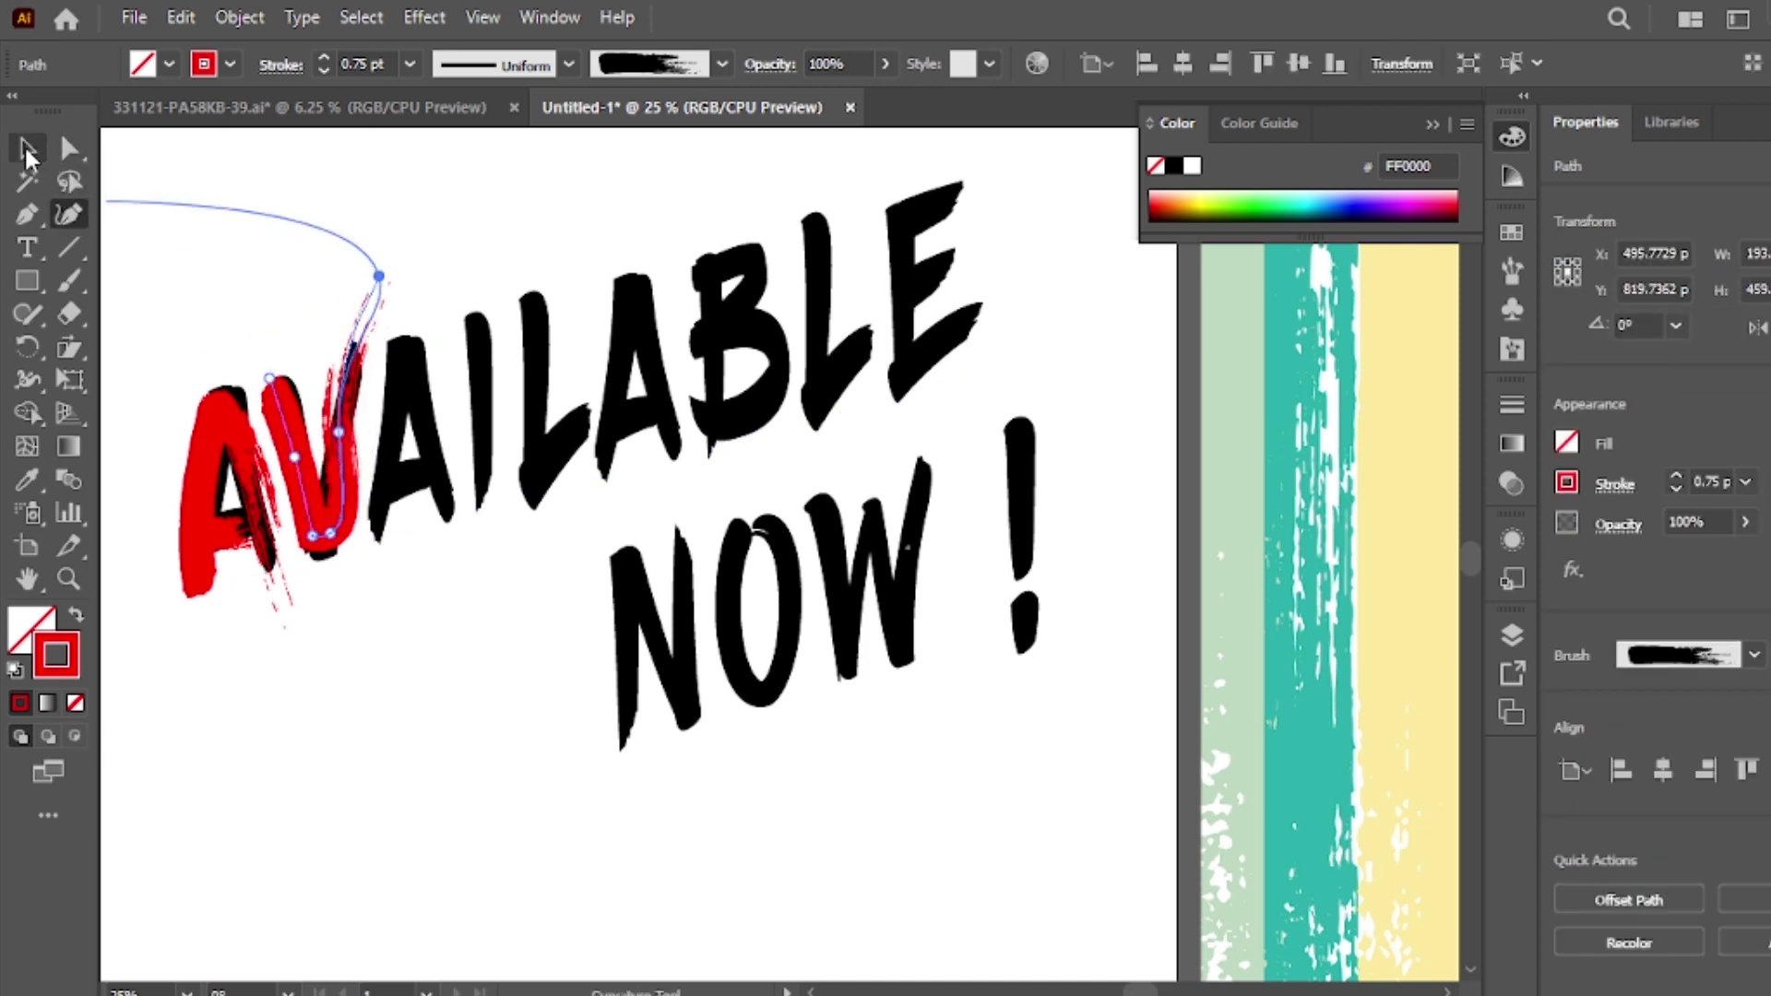
pyautogui.click(387, 479)
pyautogui.click(354, 786)
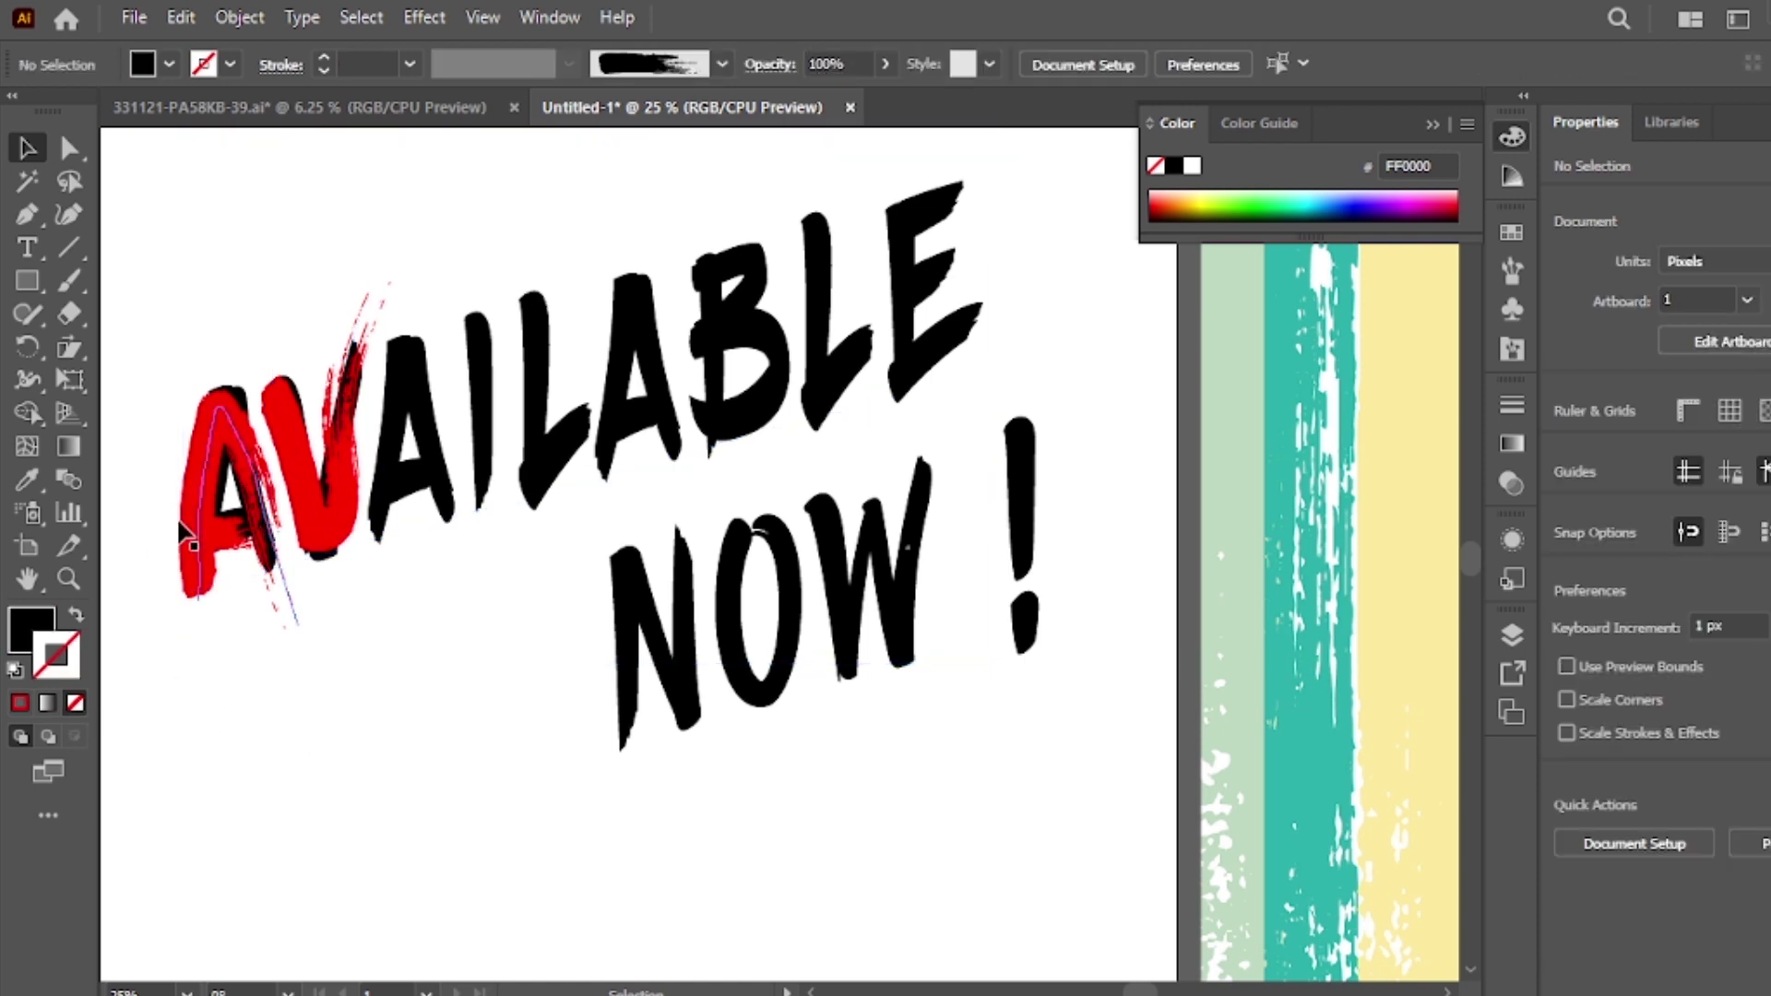
# Copy the first A's red stroke onto the second A
pyautogui.moveTo(148, 479); pyautogui.dragTo(347, 652)
pyautogui.click(347, 652)
pyautogui.click(516, 480)
pyautogui.click(743, 563)
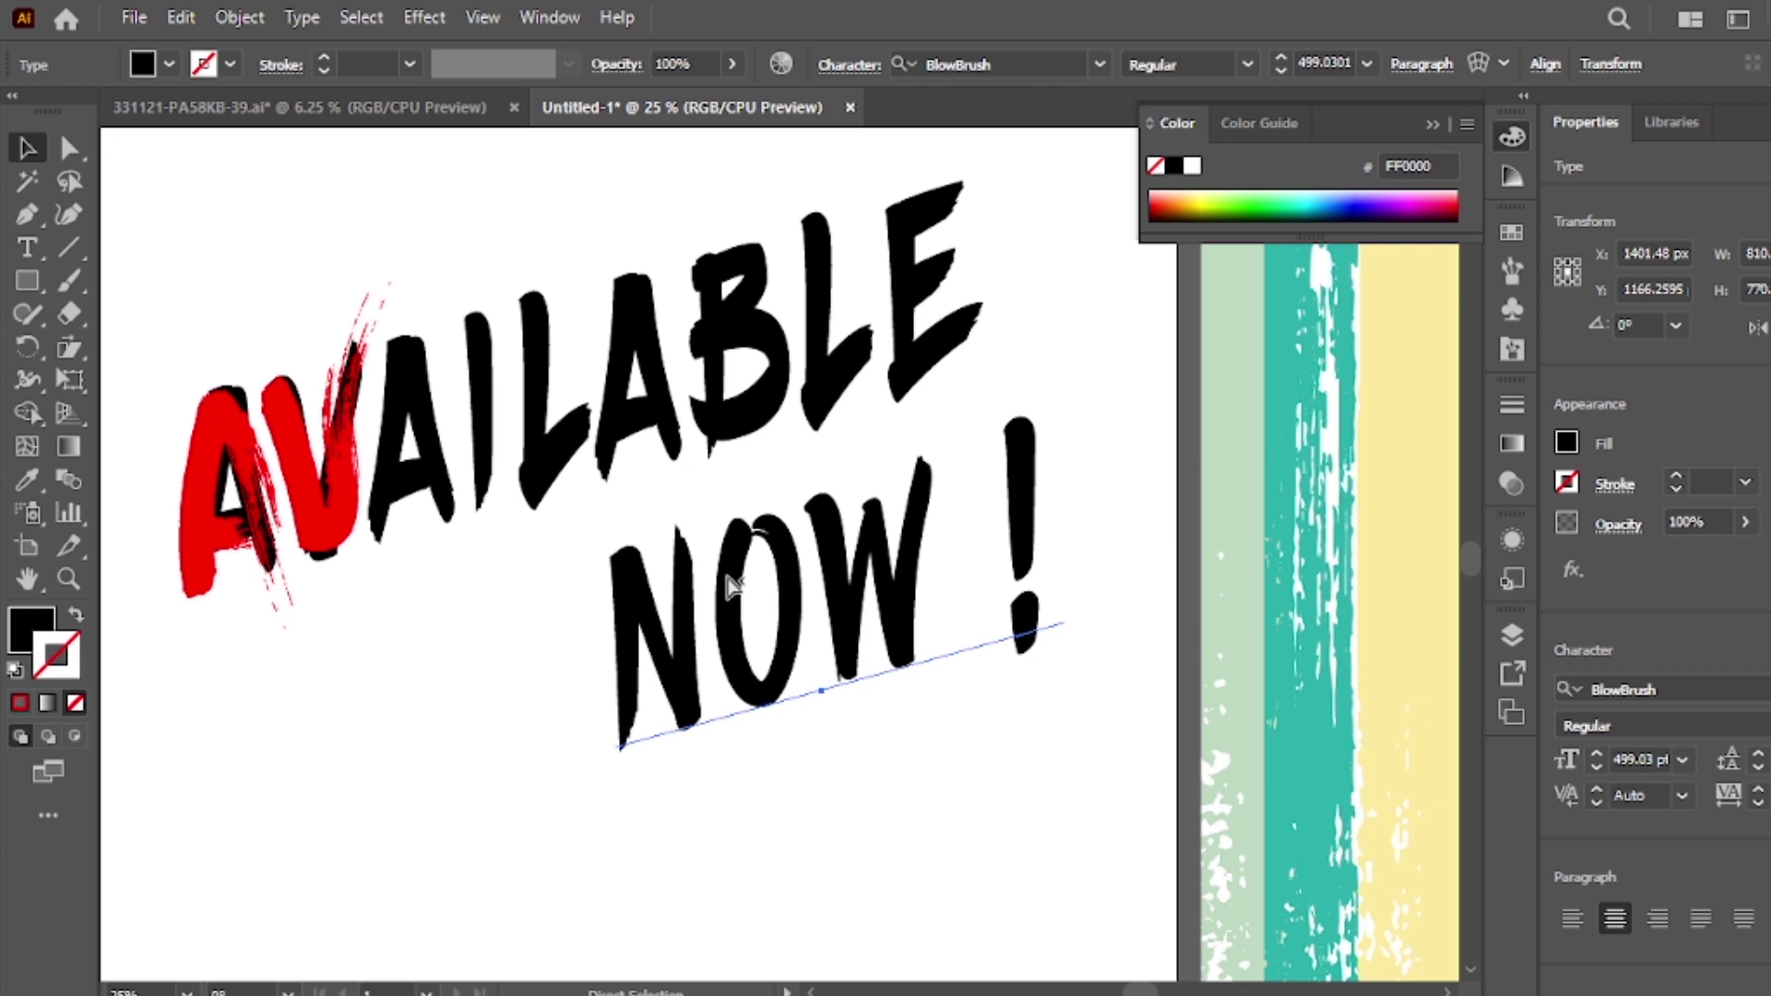
pyautogui.click(633, 395)
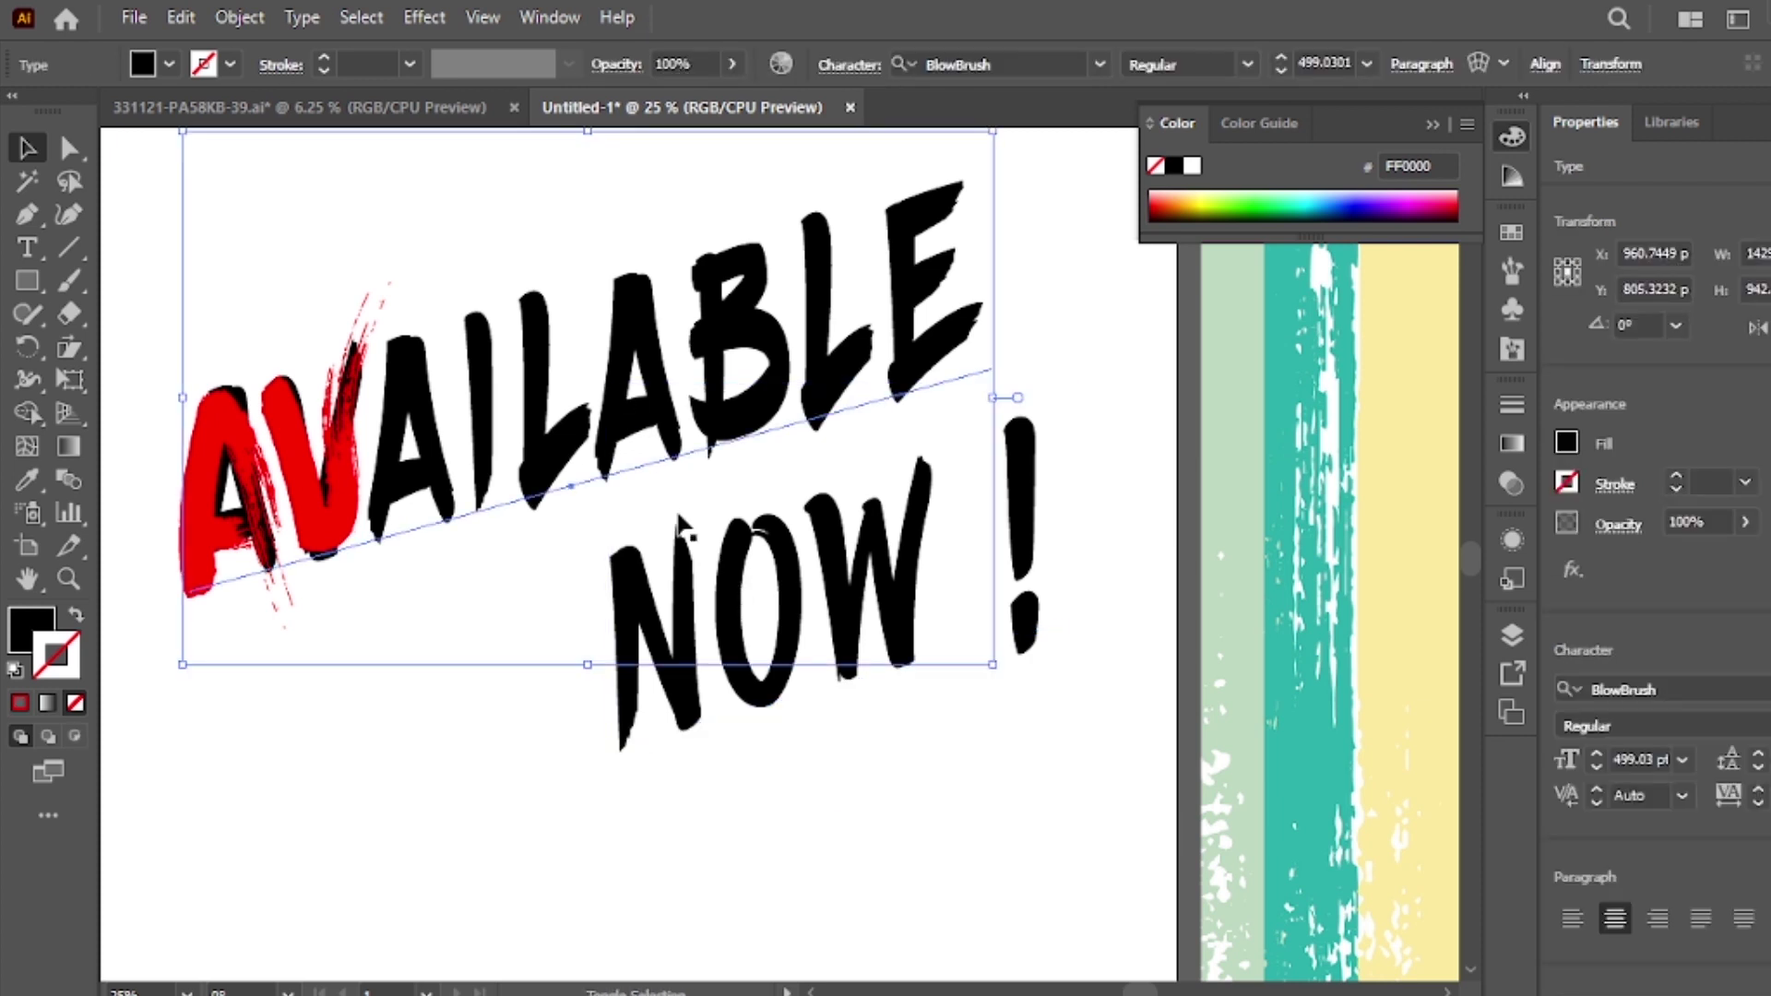
pyautogui.click(937, 565)
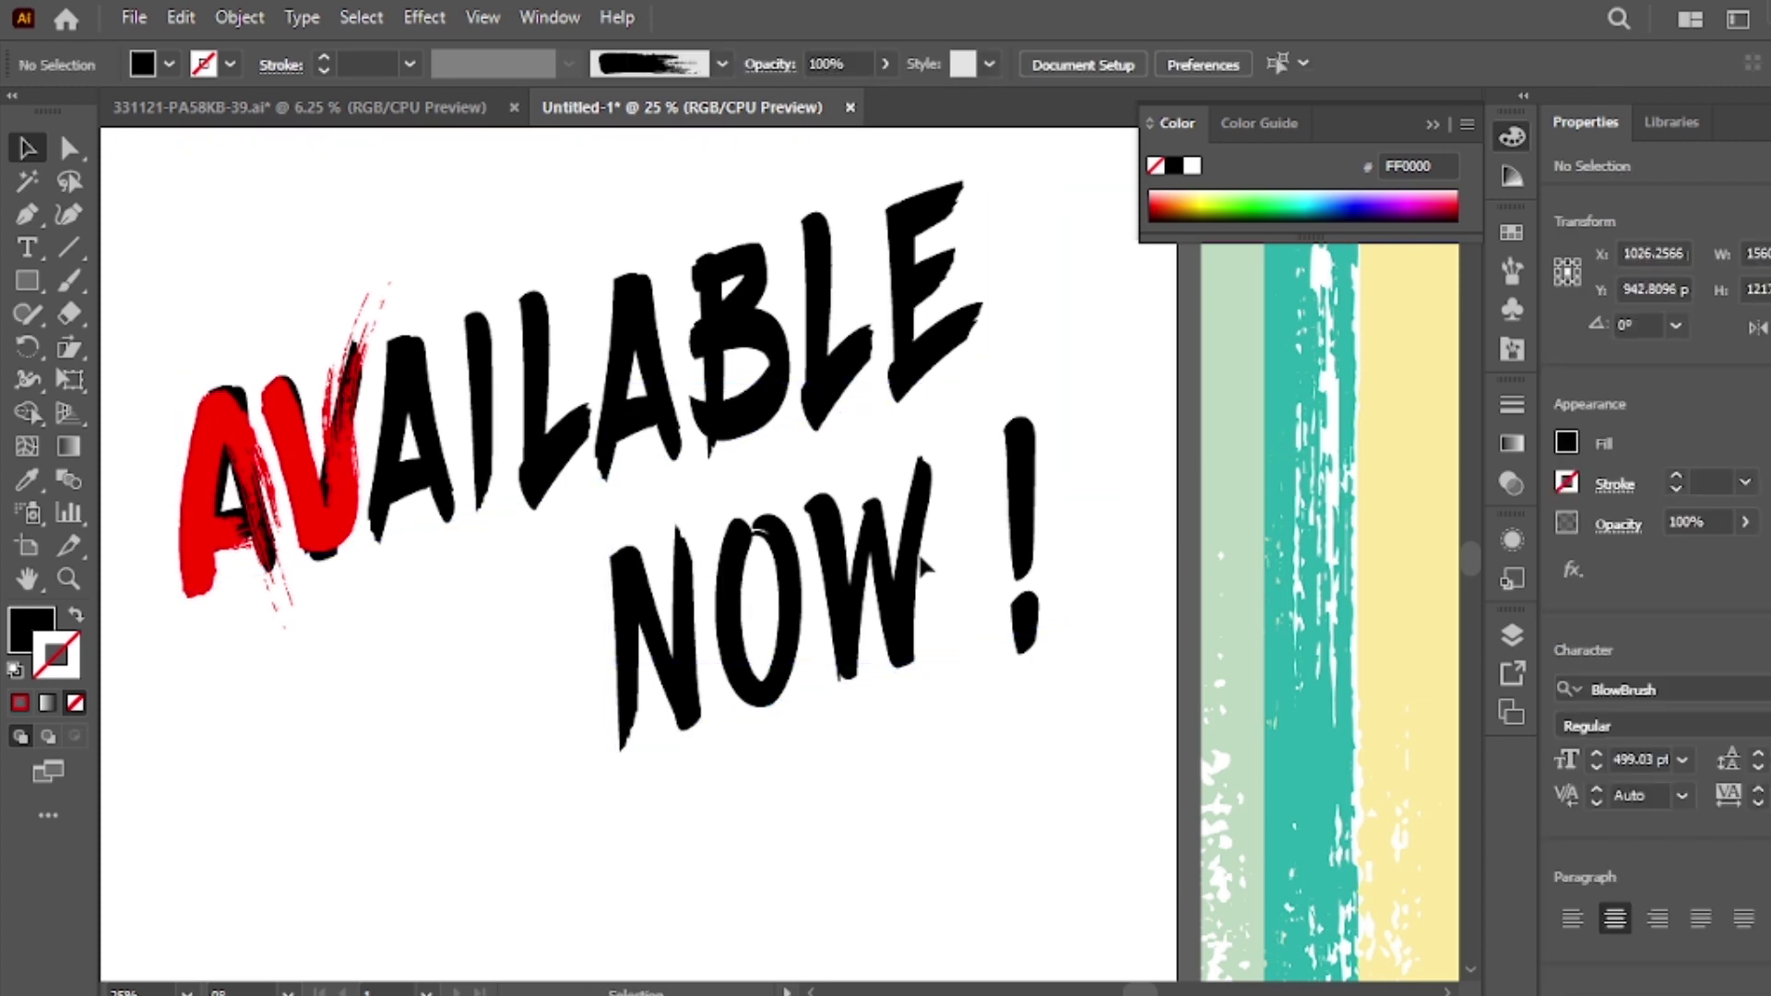
pyautogui.click(349, 475)
pyautogui.moveTo(158, 384); pyautogui.dragTo(346, 666)
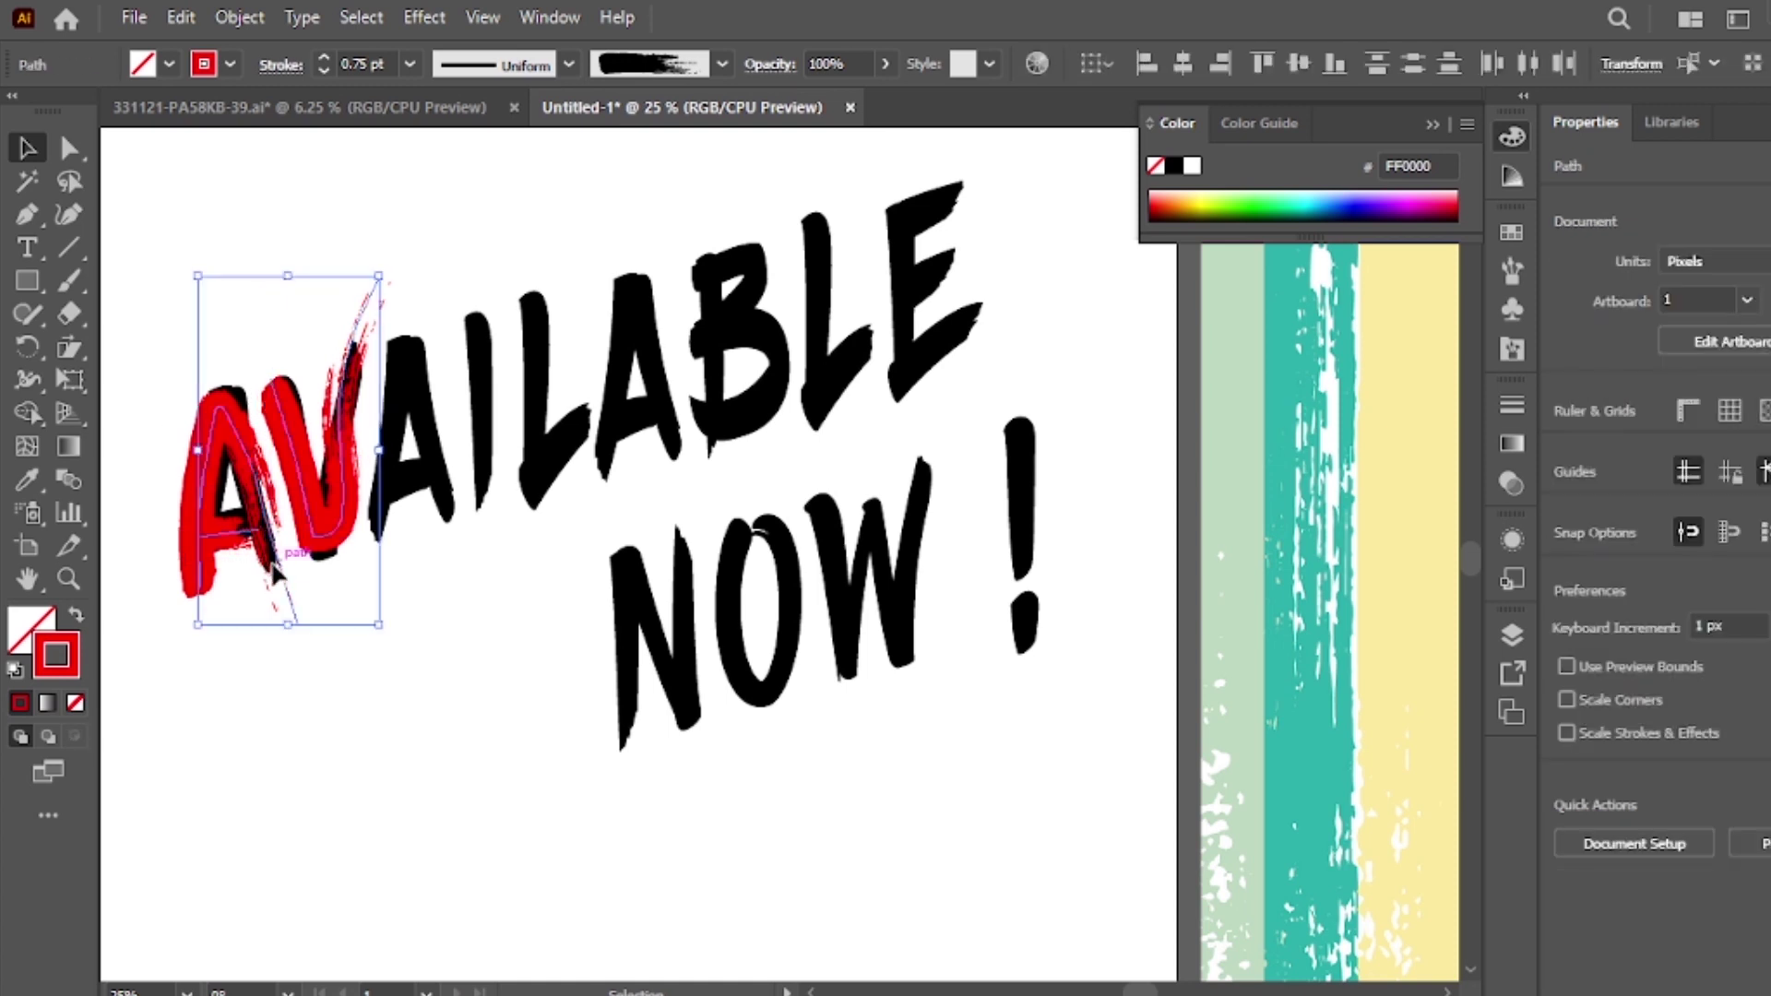
pyautogui.click(345, 666)
pyautogui.click(244, 535)
pyautogui.moveTo(244, 535)
pyautogui.mouseDown()
pyautogui.moveTo(459, 487)
pyautogui.moveTo(426, 474)
pyautogui.mouseUp()
pyautogui.click(426, 626)
# Paint the I and the L's stem and foot with red strokes
pyautogui.click(69, 281)
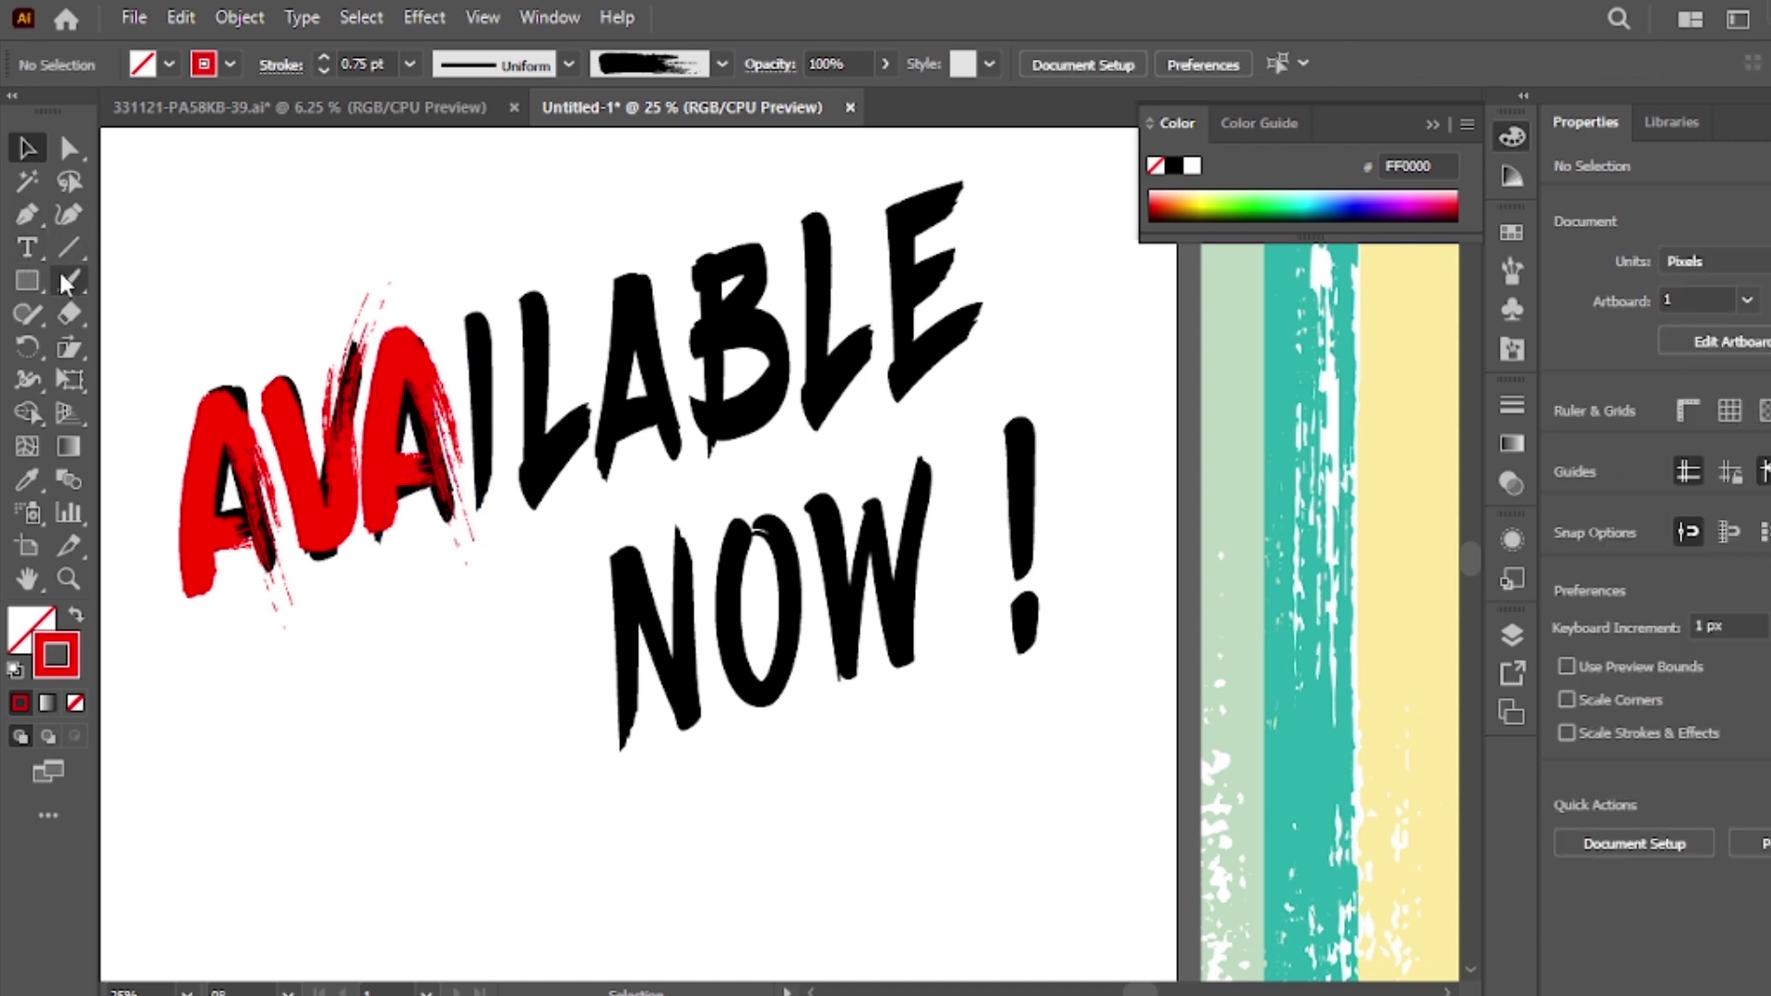
pyautogui.moveTo(490, 474); pyautogui.dragTo(490, 478)
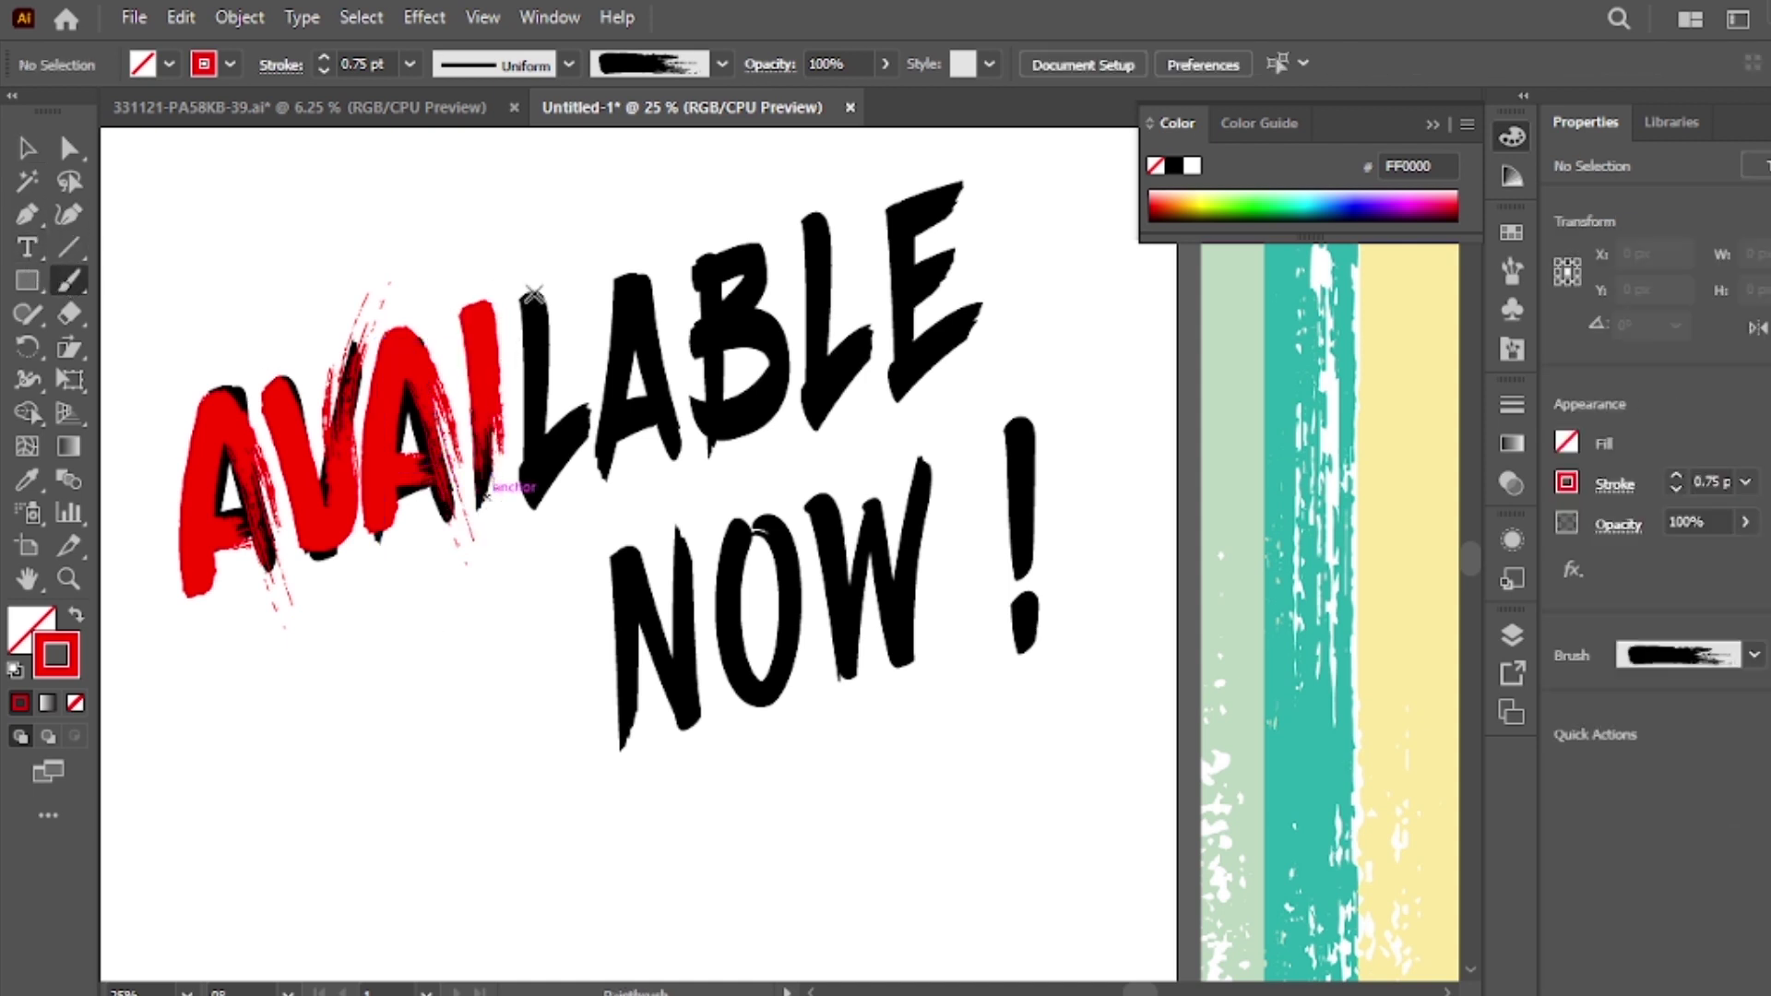
pyautogui.moveTo(533, 294); pyautogui.dragTo(538, 479)
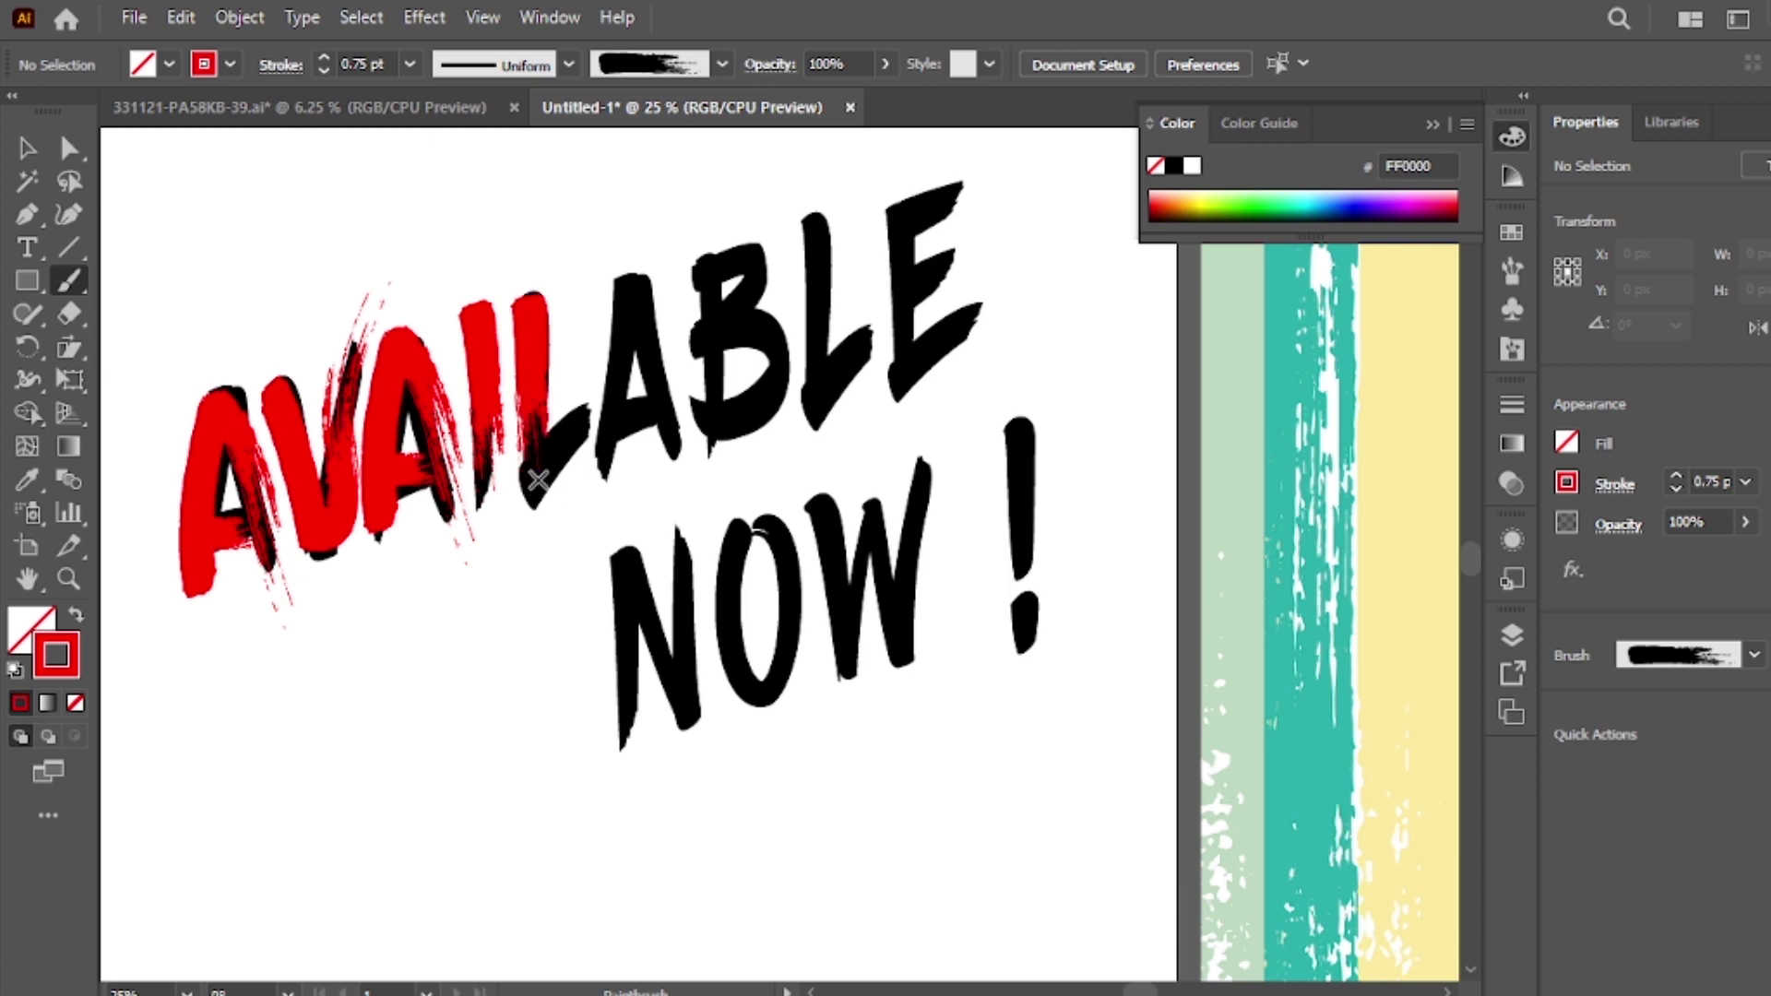
pyautogui.moveTo(526, 481); pyautogui.dragTo(582, 412)
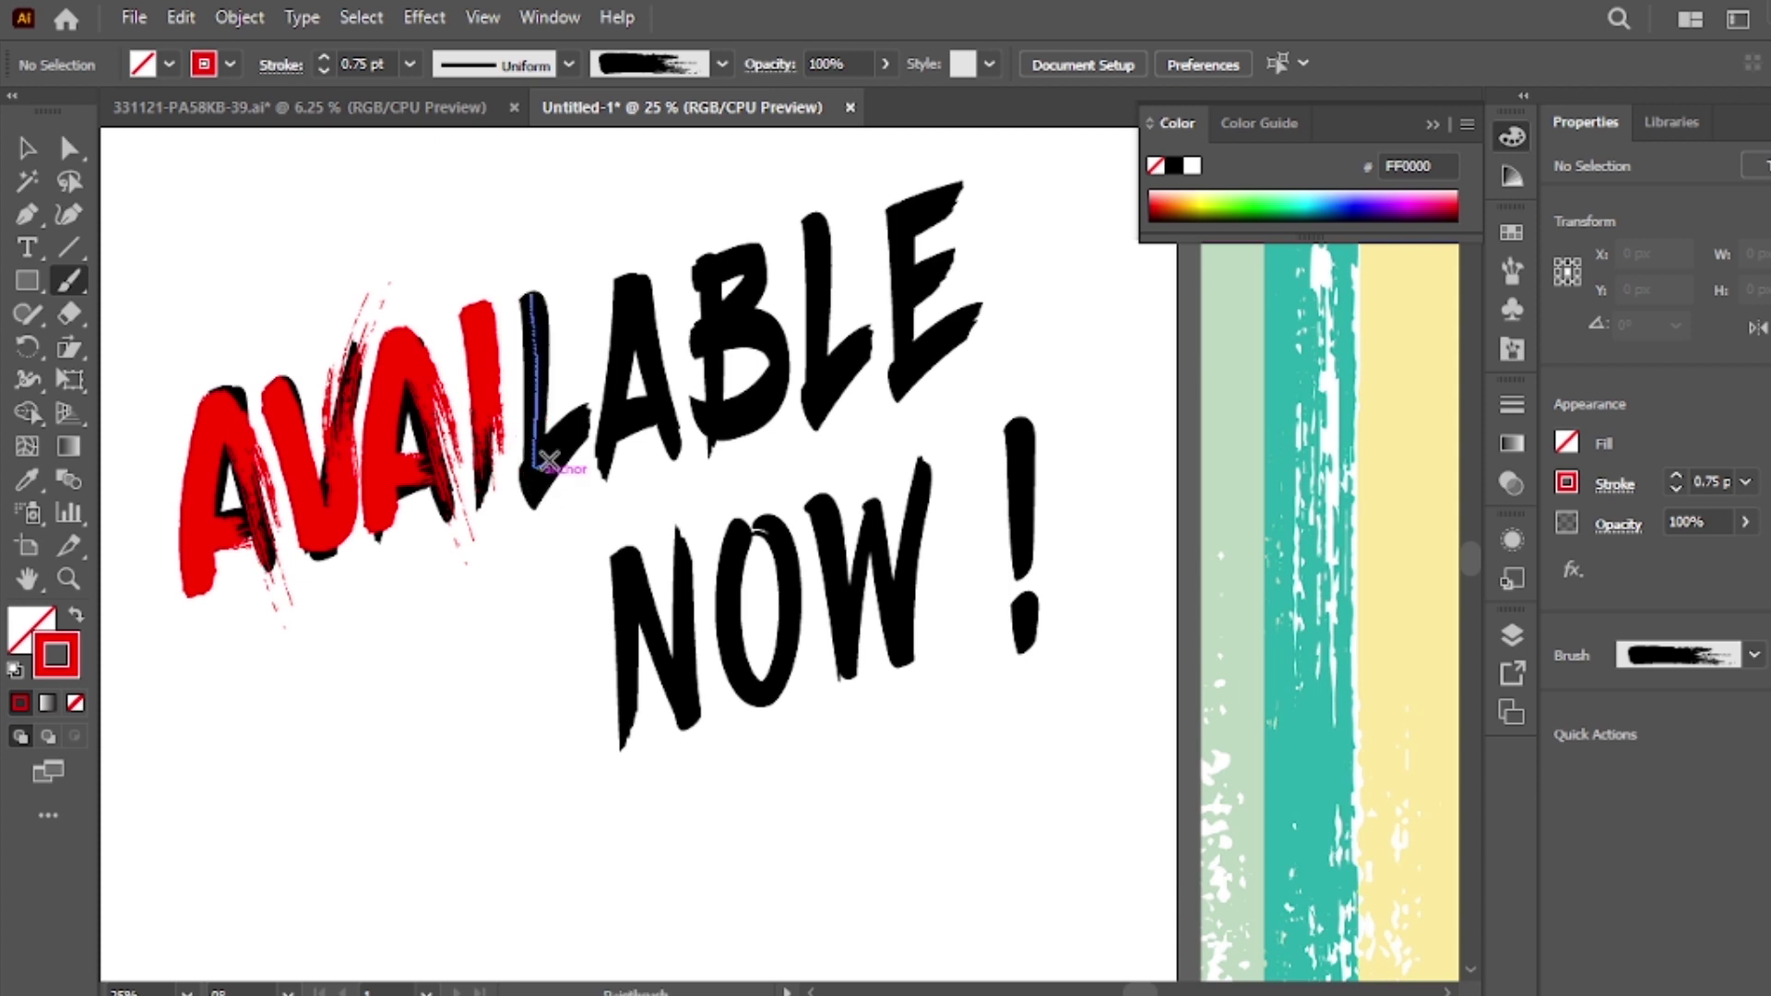
pyautogui.click(69, 214)
pyautogui.click(535, 441)
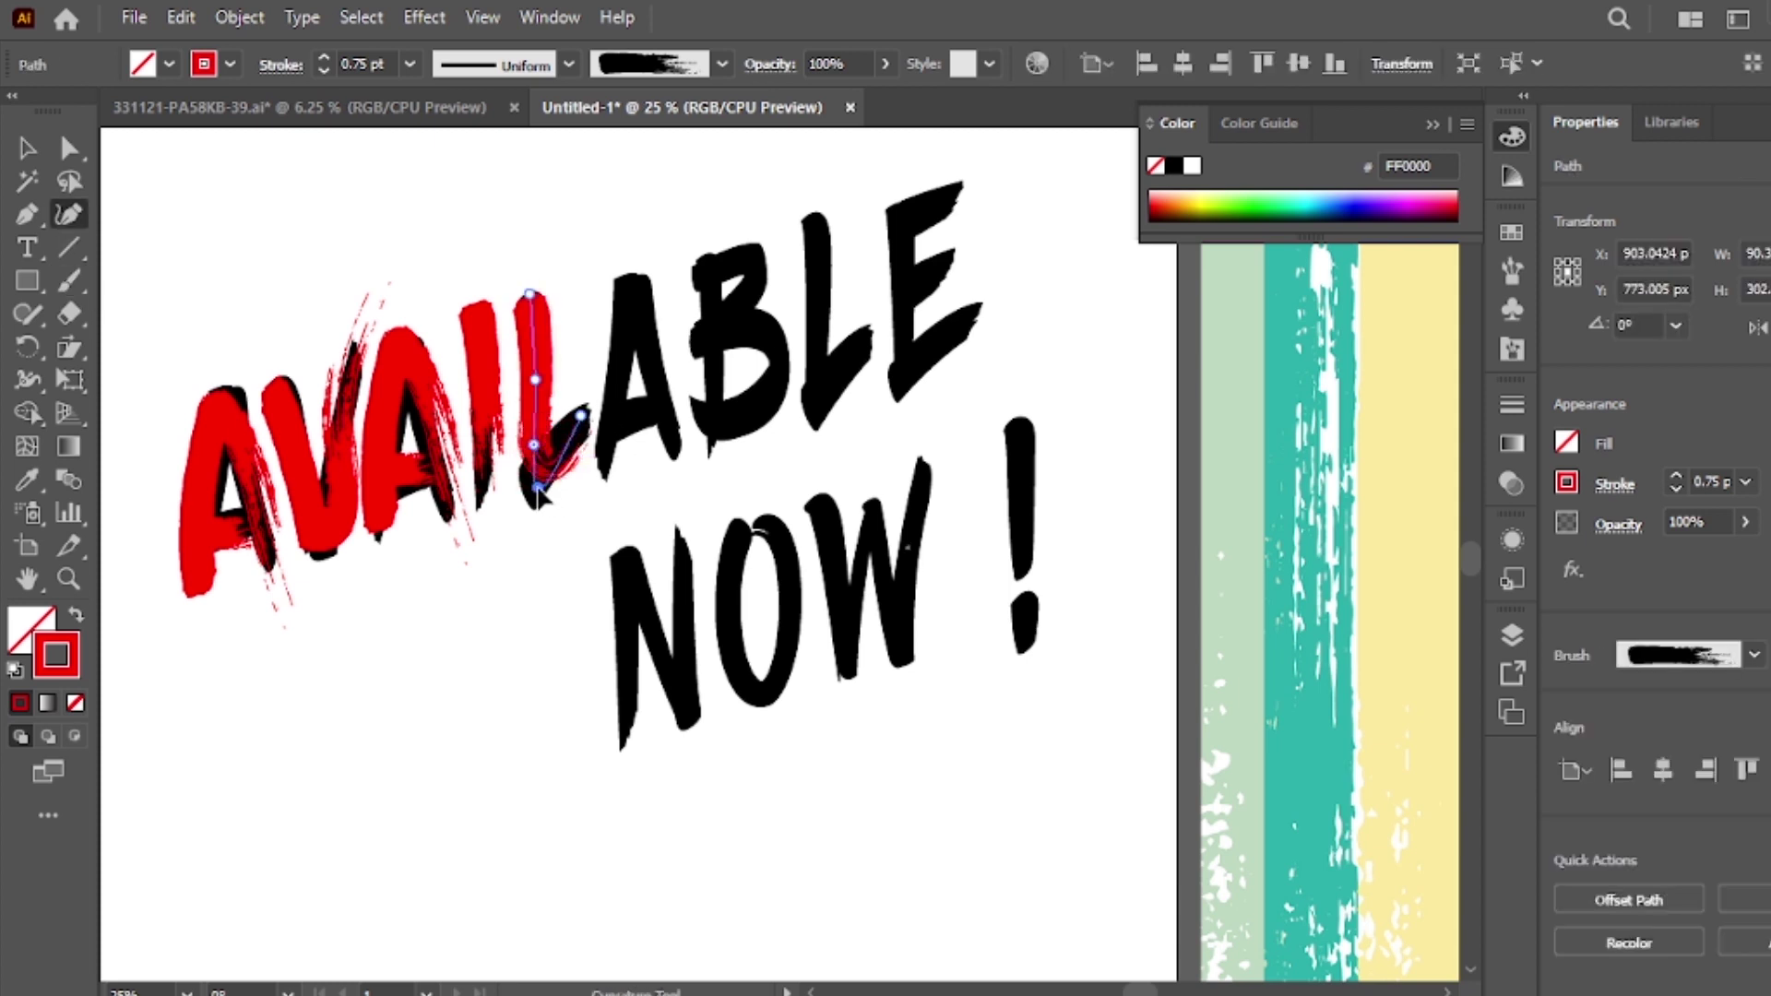
pyautogui.click(27, 148)
pyautogui.click(570, 470)
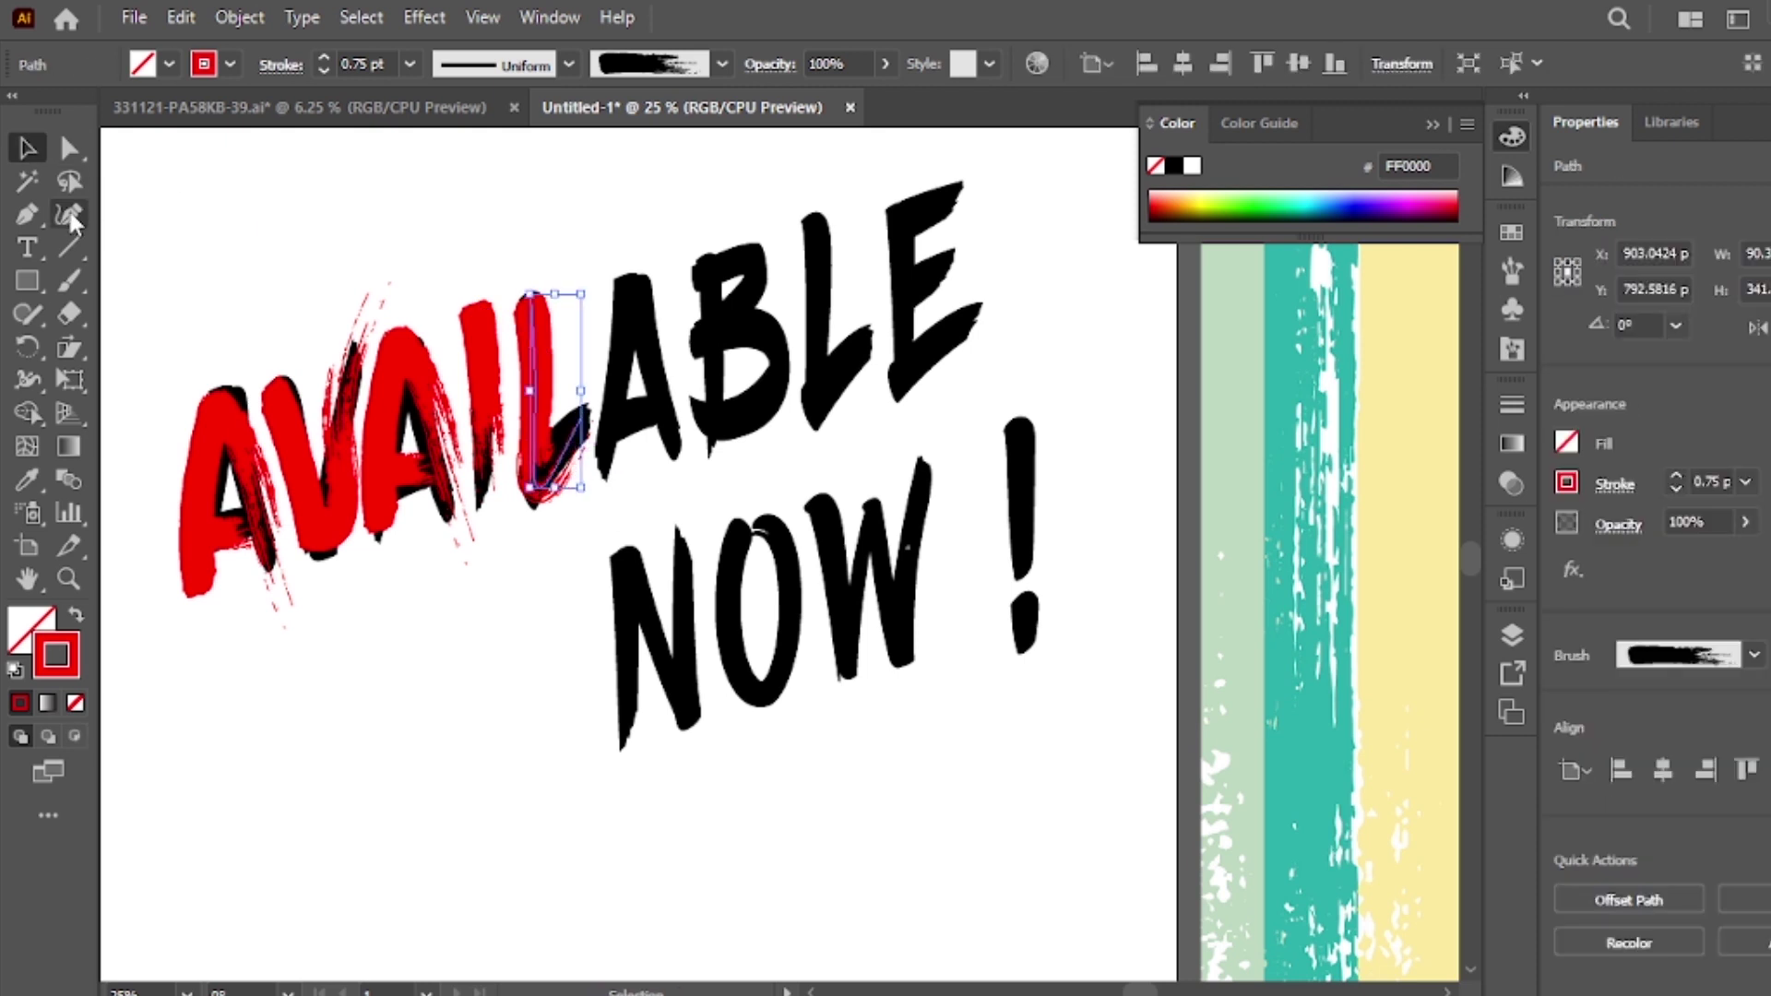
# Copy the red A stroke onto the A of ABLE and reshape it to fit
pyautogui.click(205, 212)
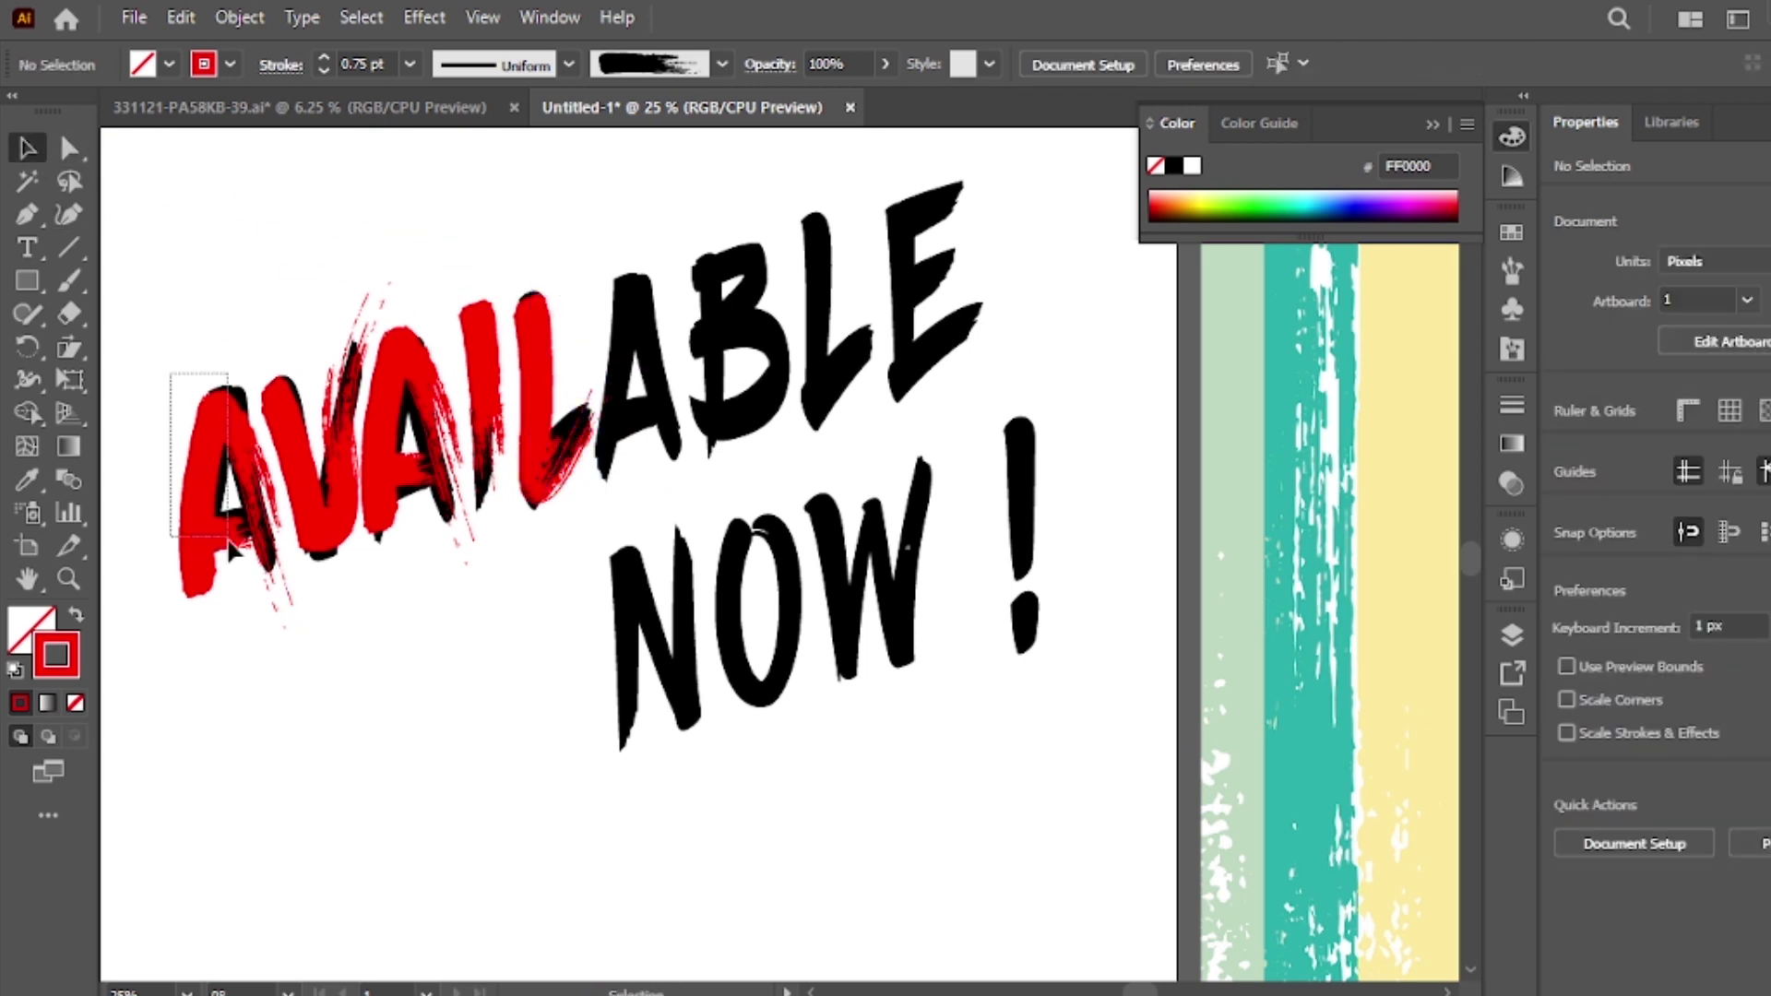
pyautogui.moveTo(221, 530)
pyautogui.mouseDown()
pyautogui.moveTo(648, 403)
pyautogui.moveTo(648, 426)
pyautogui.mouseUp()
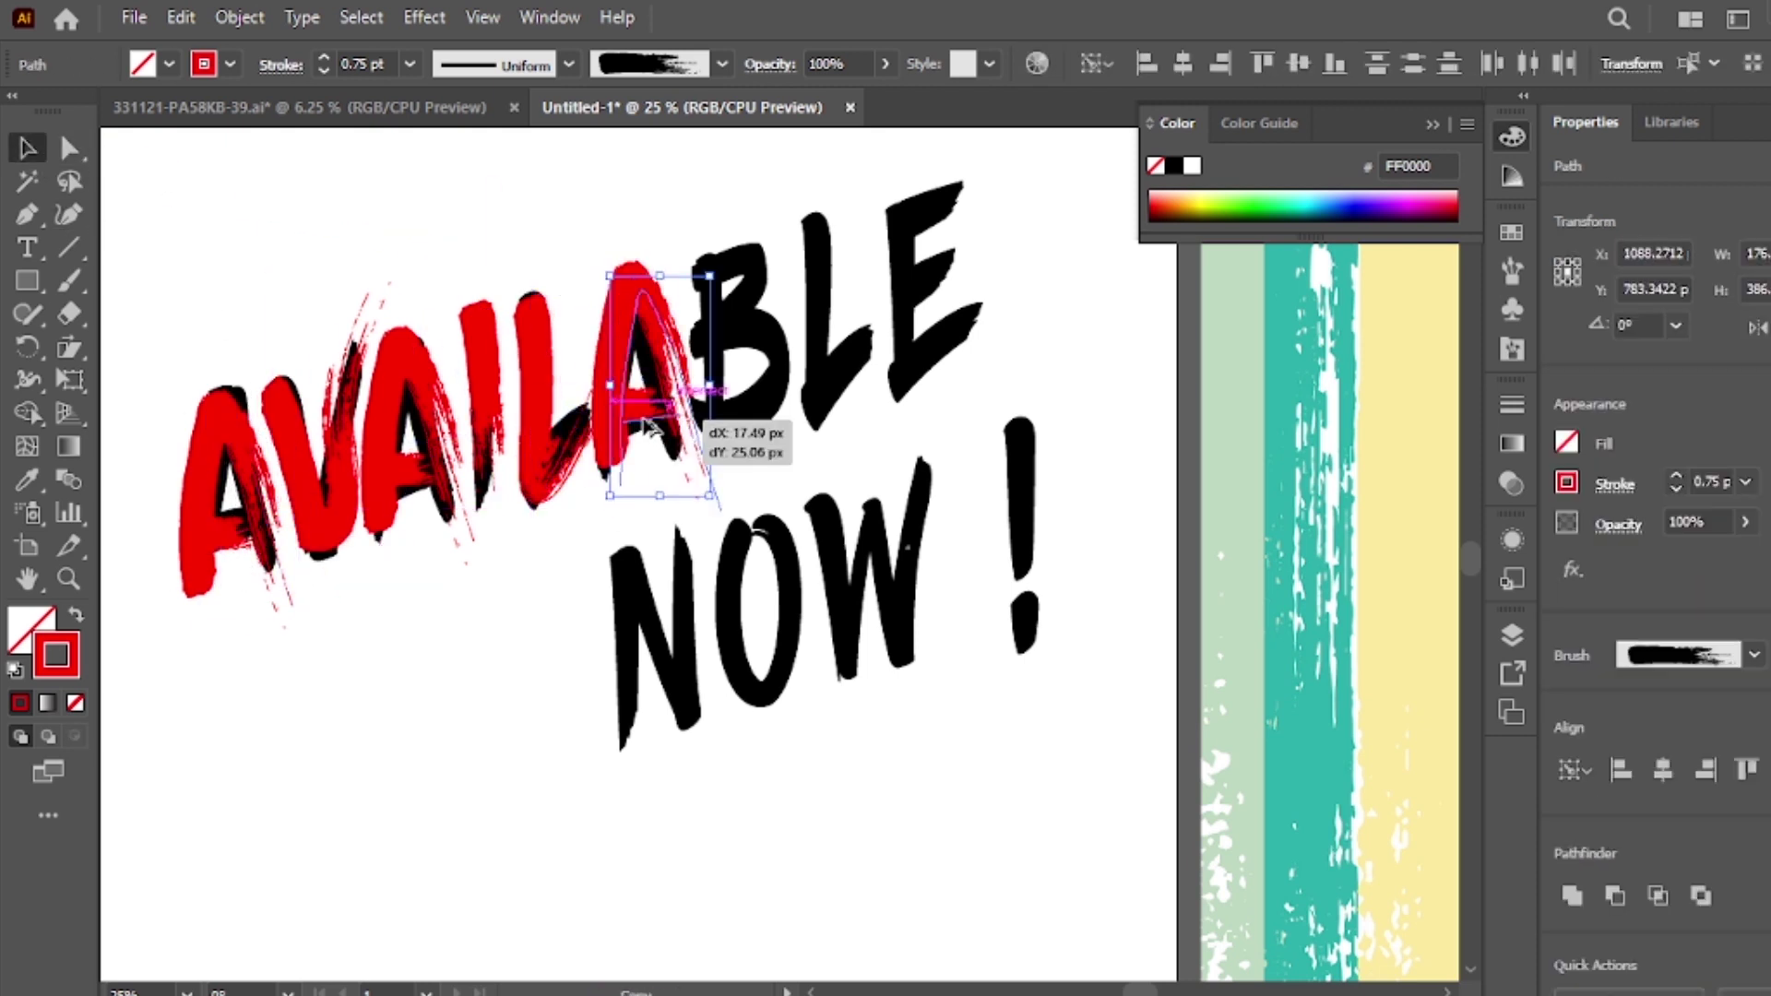
pyautogui.hotkey('ctrl', 'shift', 'a')
pyautogui.hotkey('shift', '`')
pyautogui.click(701, 491)
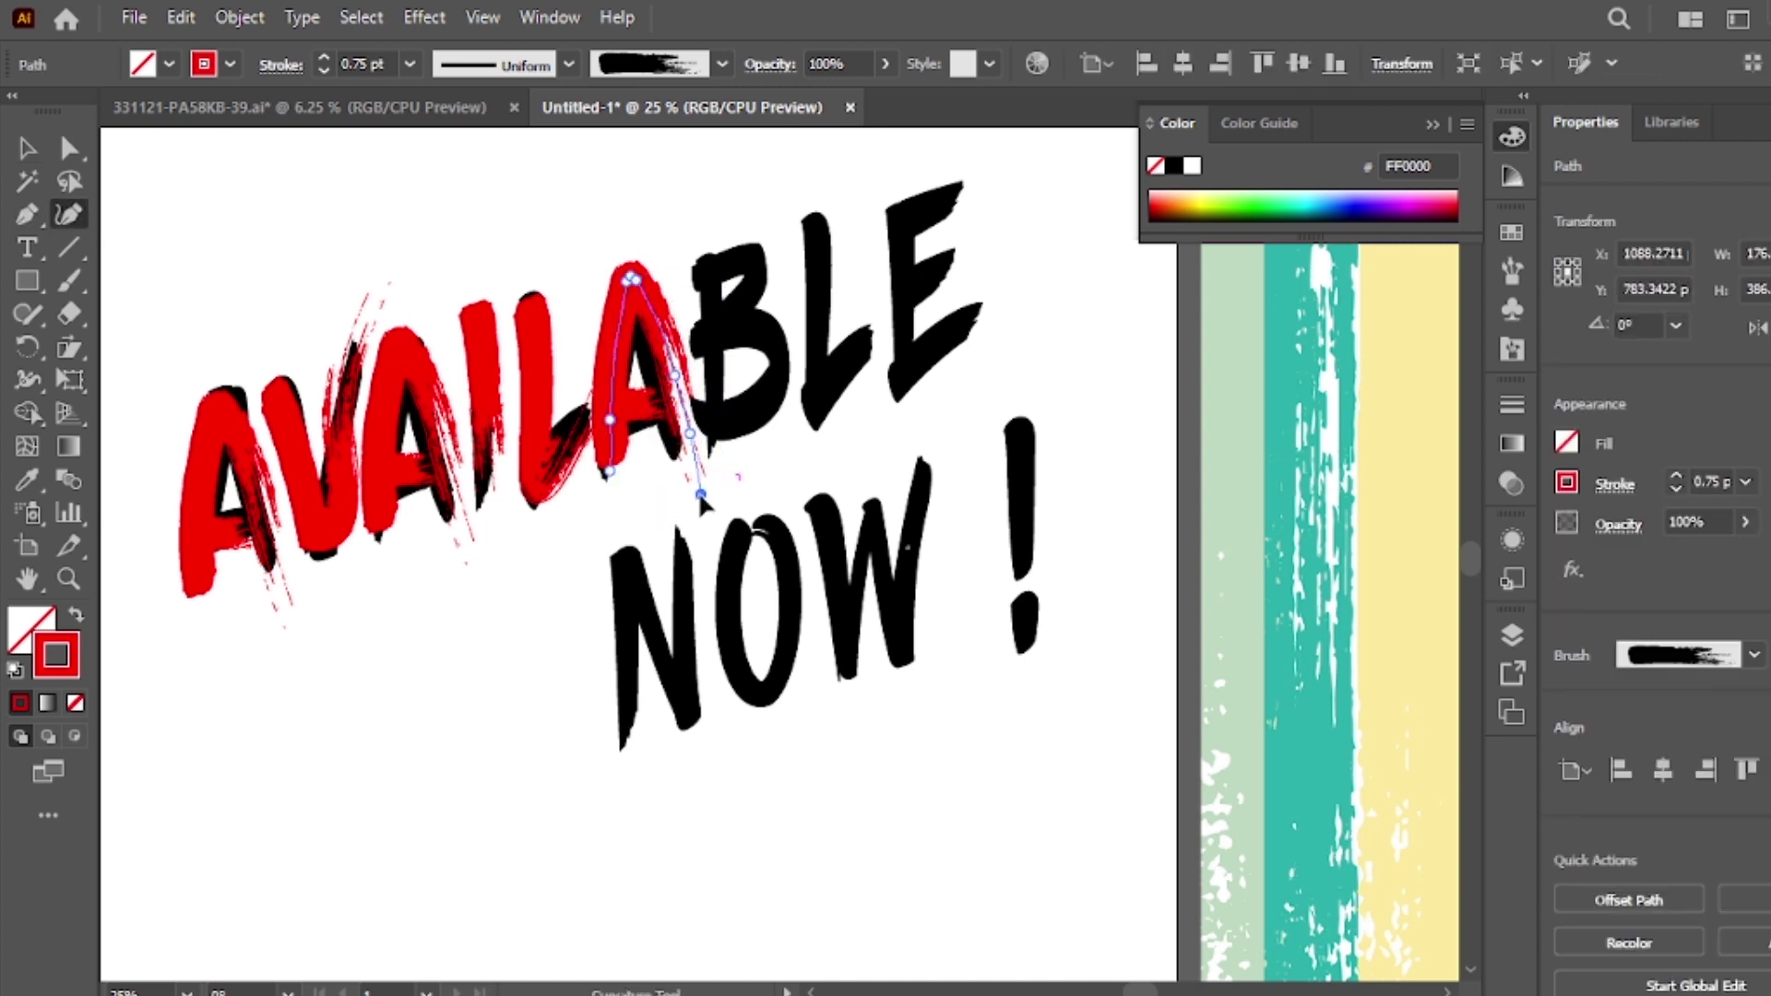
pyautogui.press('v')
pyautogui.click(316, 238)
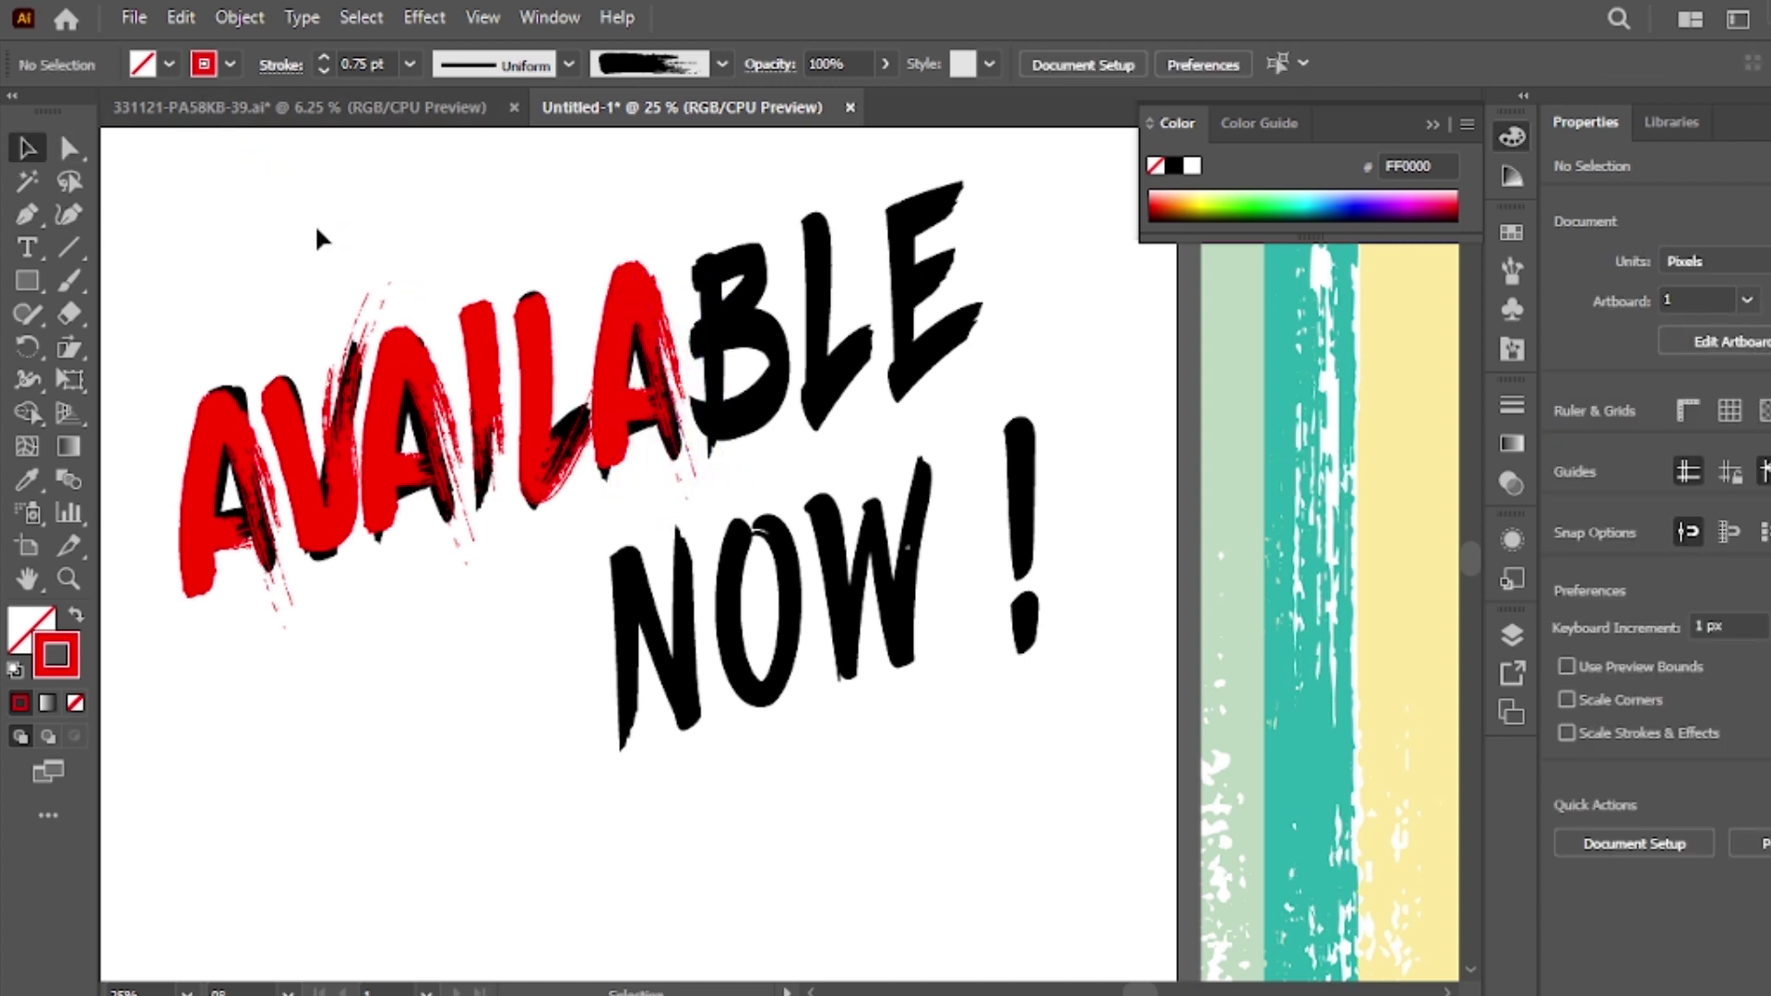
# Paint the B red, then redo the second L's stem and diagonal foot in red
pyautogui.click(75, 285)
pyautogui.moveTo(710, 371)
pyautogui.mouseDown()
pyautogui.moveTo(710, 454)
pyautogui.moveTo(697, 406)
pyautogui.mouseUp()
pyautogui.moveTo(816, 215); pyautogui.dragTo(835, 434)
pyautogui.click(26, 148)
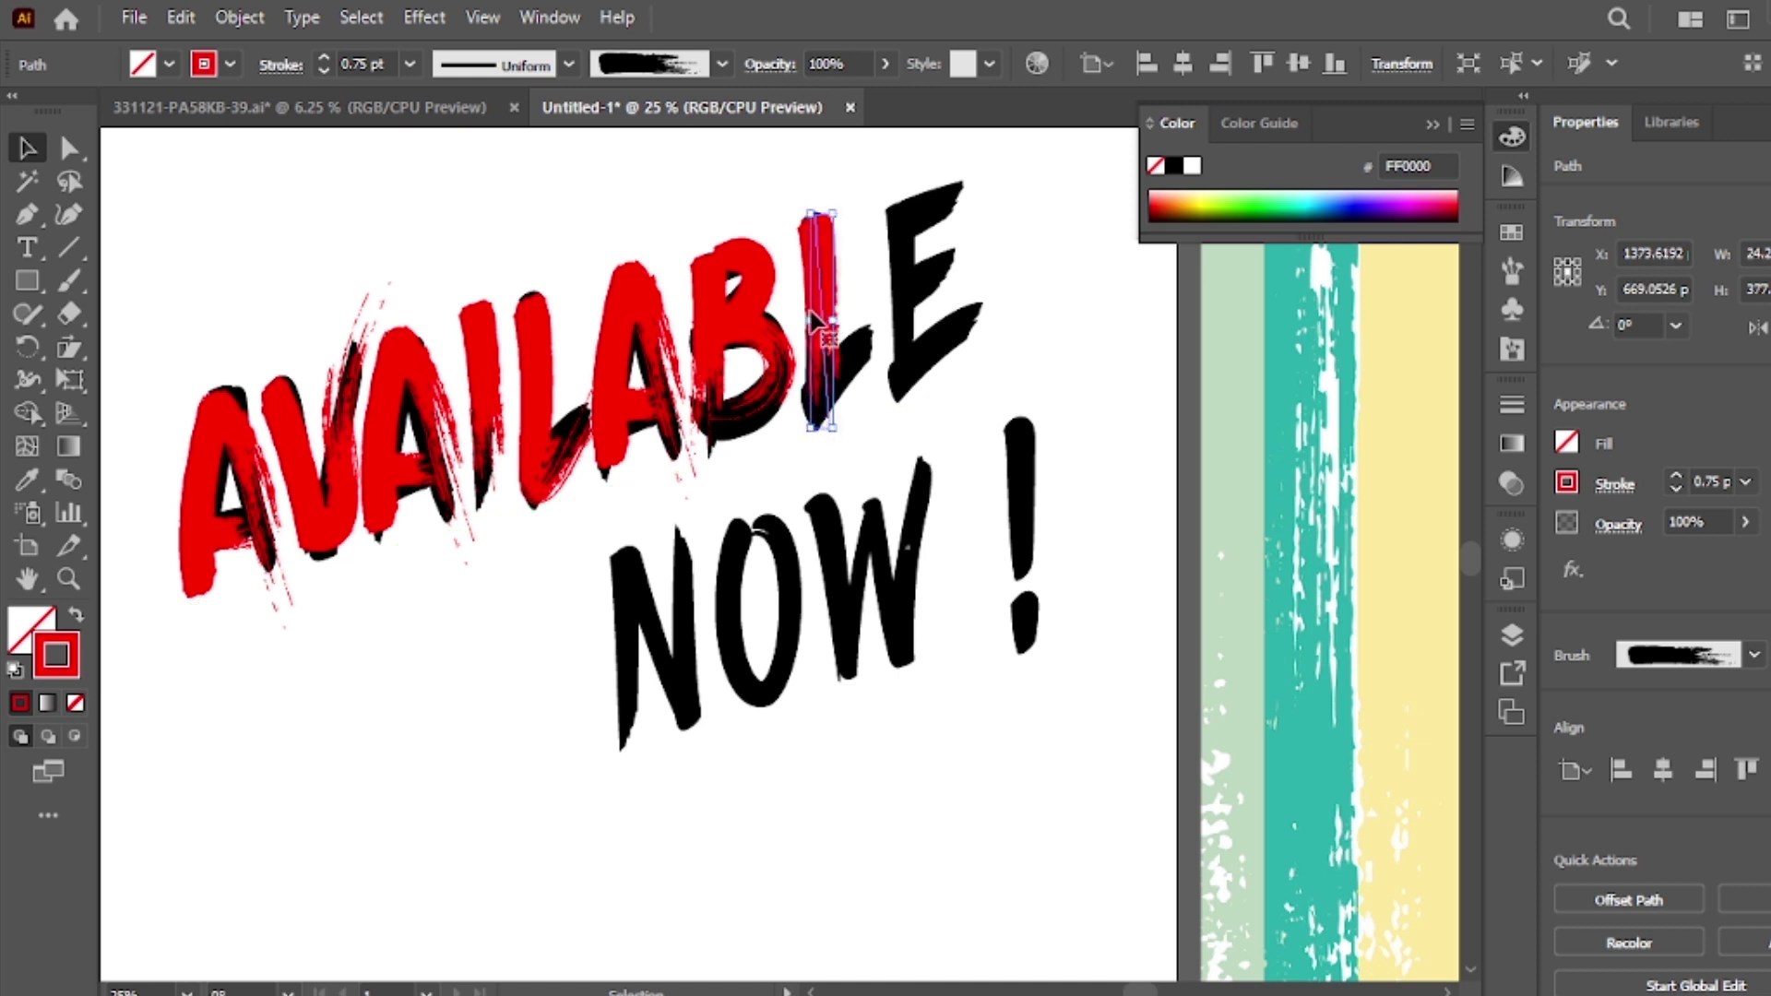
pyautogui.press('Delete')
pyautogui.click(70, 279)
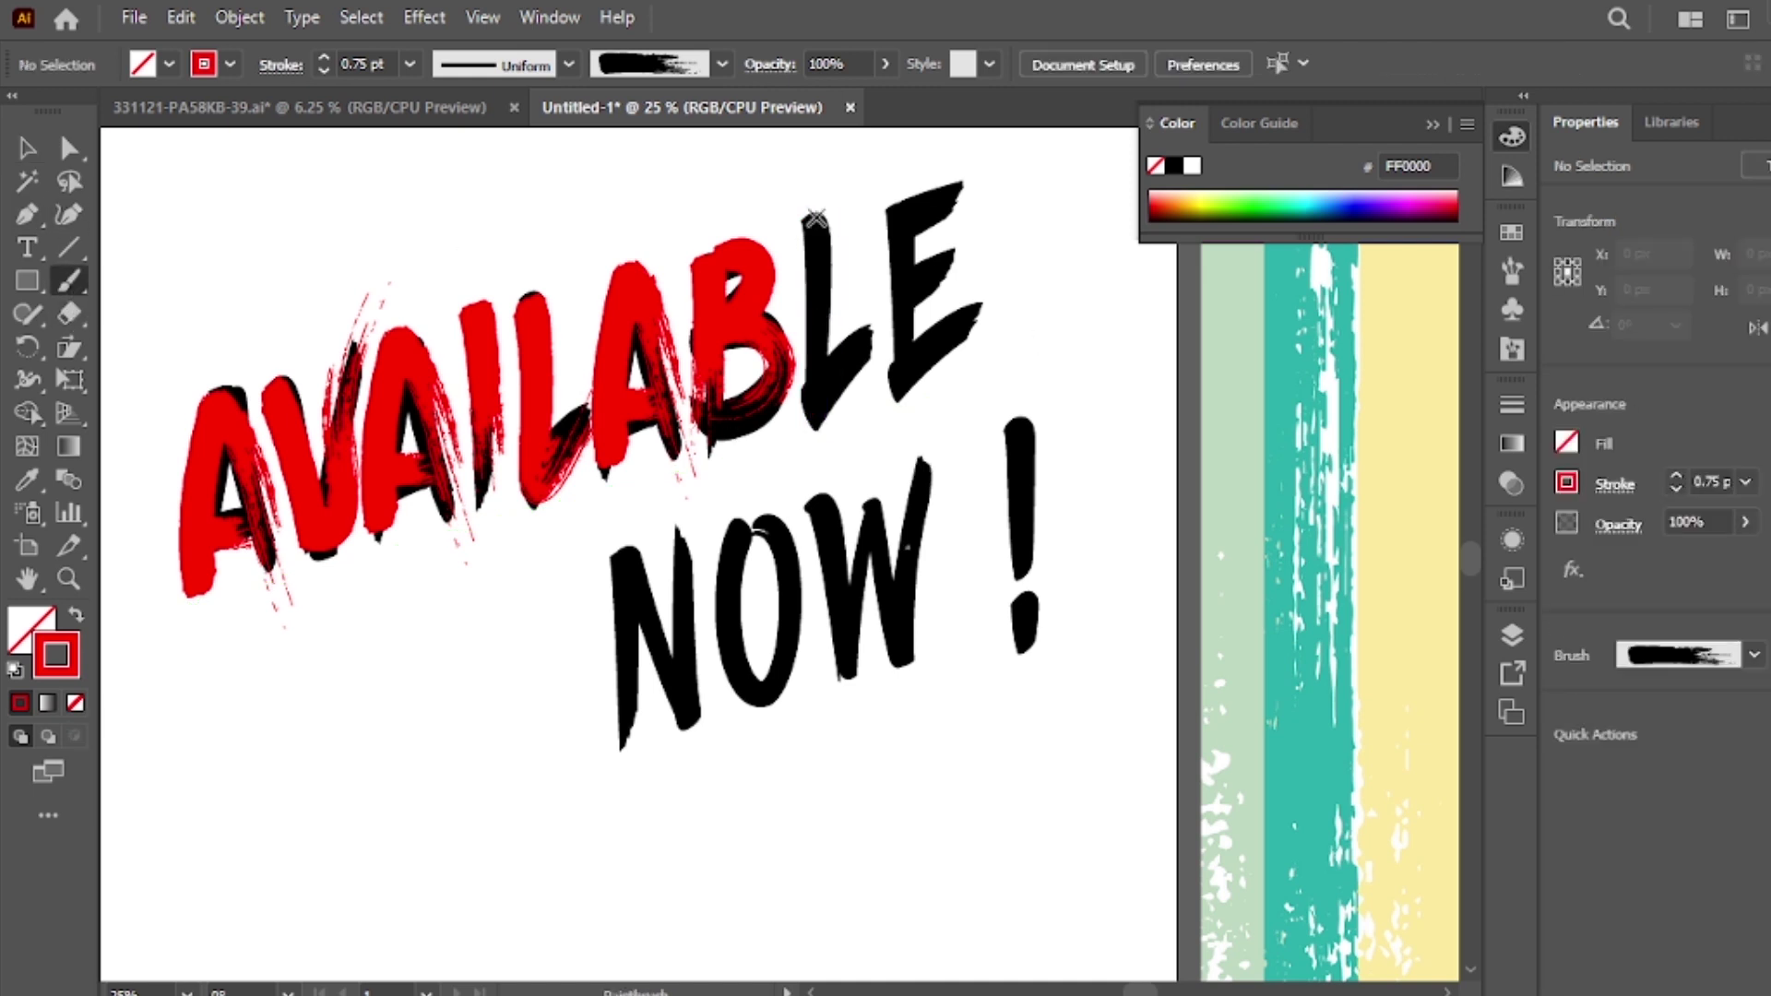
pyautogui.moveTo(828, 369); pyautogui.dragTo(828, 374)
pyautogui.hotkey('ctrl', 'z')
pyautogui.moveTo(815, 215); pyautogui.dragTo(819, 405)
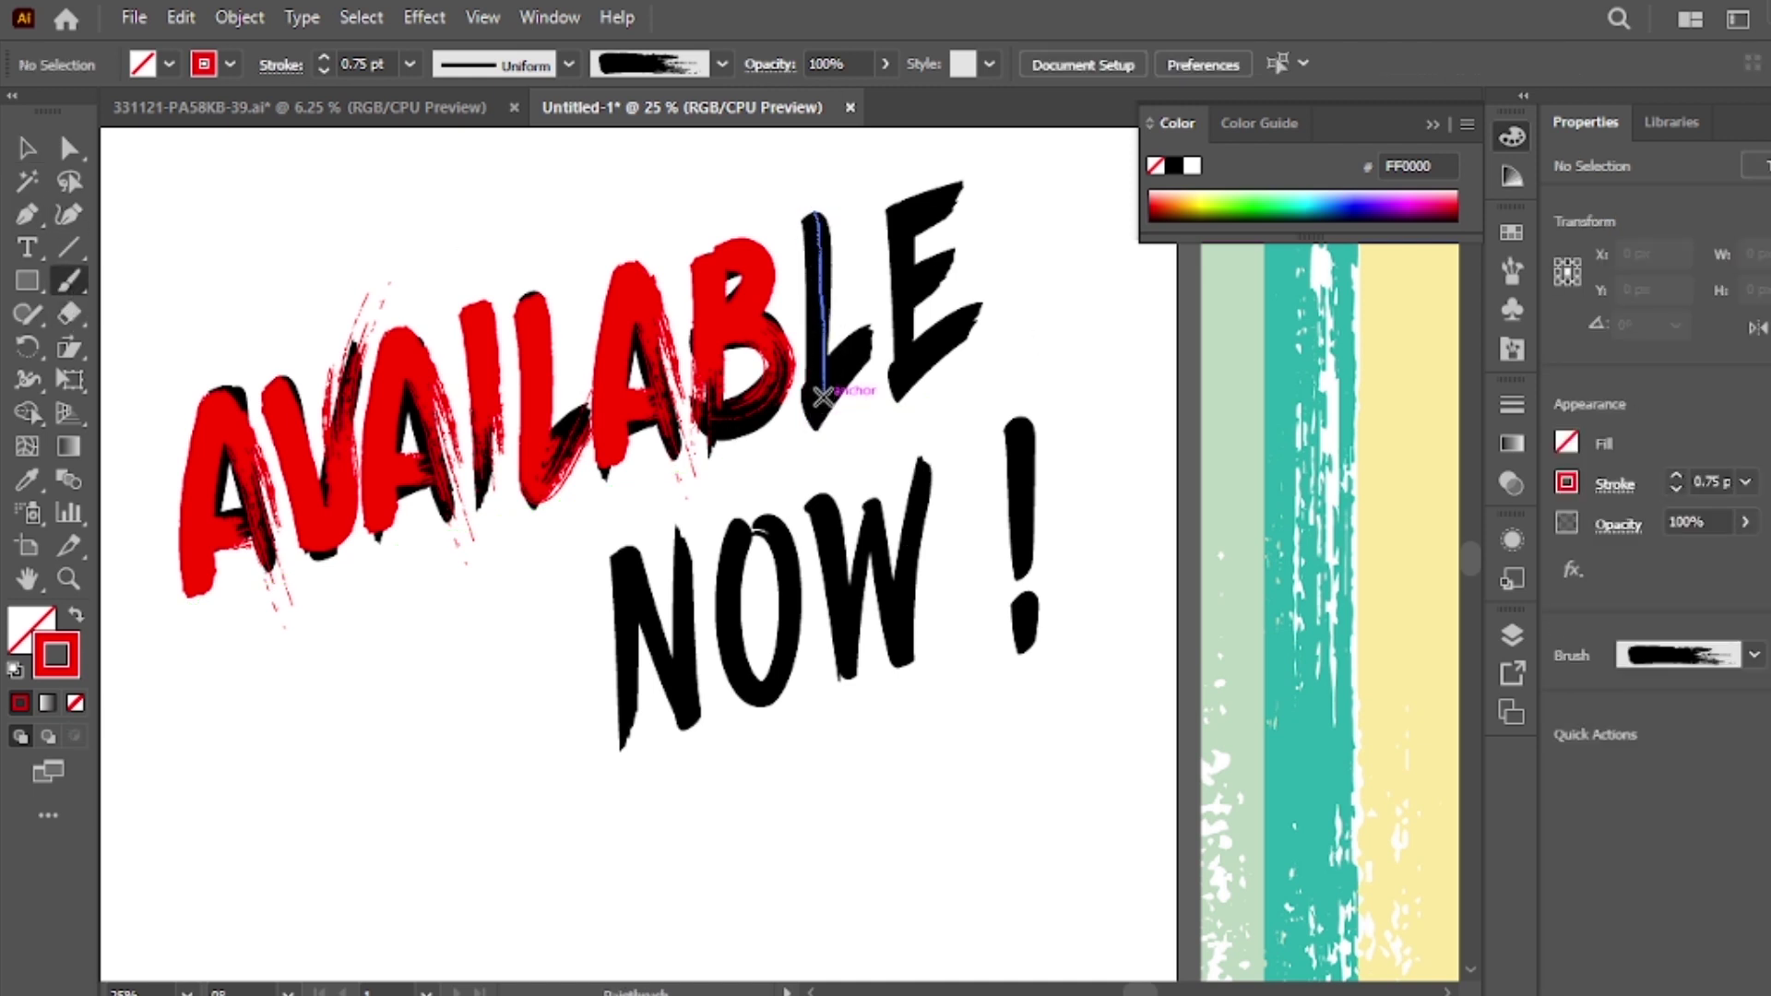
pyautogui.moveTo(814, 404)
pyautogui.mouseDown()
pyautogui.moveTo(874, 325)
pyautogui.moveTo(908, 367)
pyautogui.mouseUp()
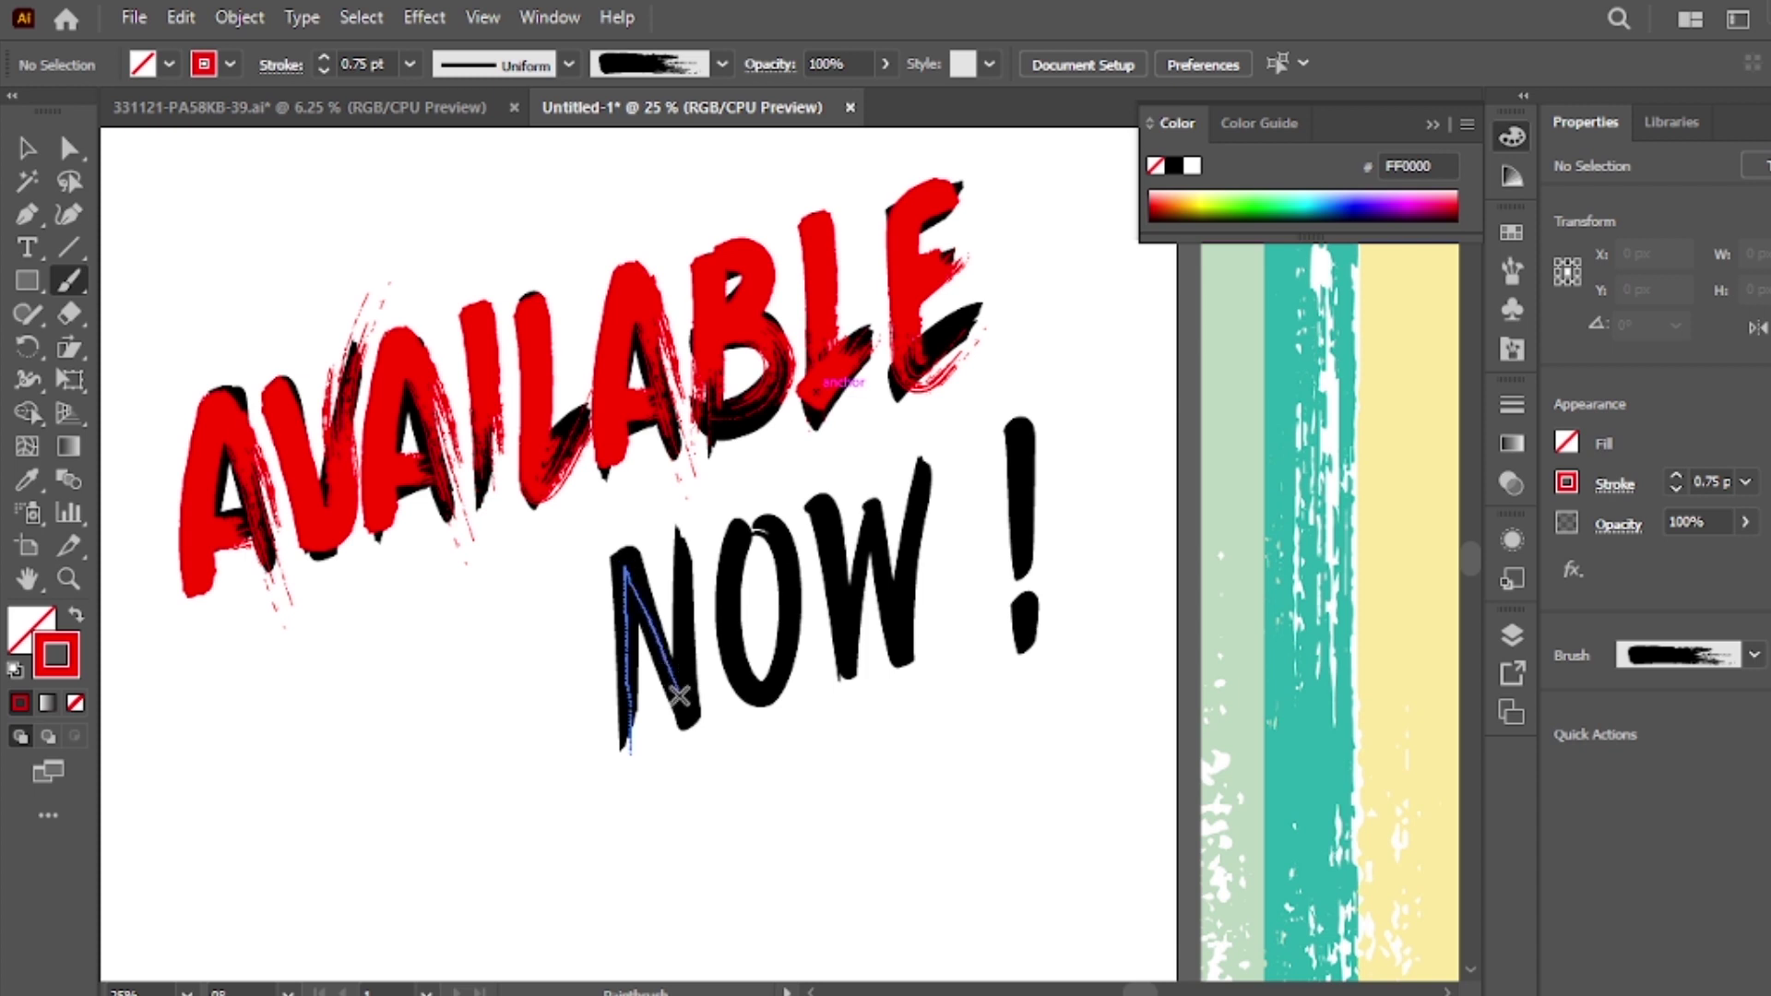
# Paint a red stroke over the N and pull its upper point to the letter top
pyautogui.moveTo(625, 655); pyautogui.dragTo(688, 518)
pyautogui.hotkey('ctrl', 'z')
pyautogui.hotkey('shift', '~')
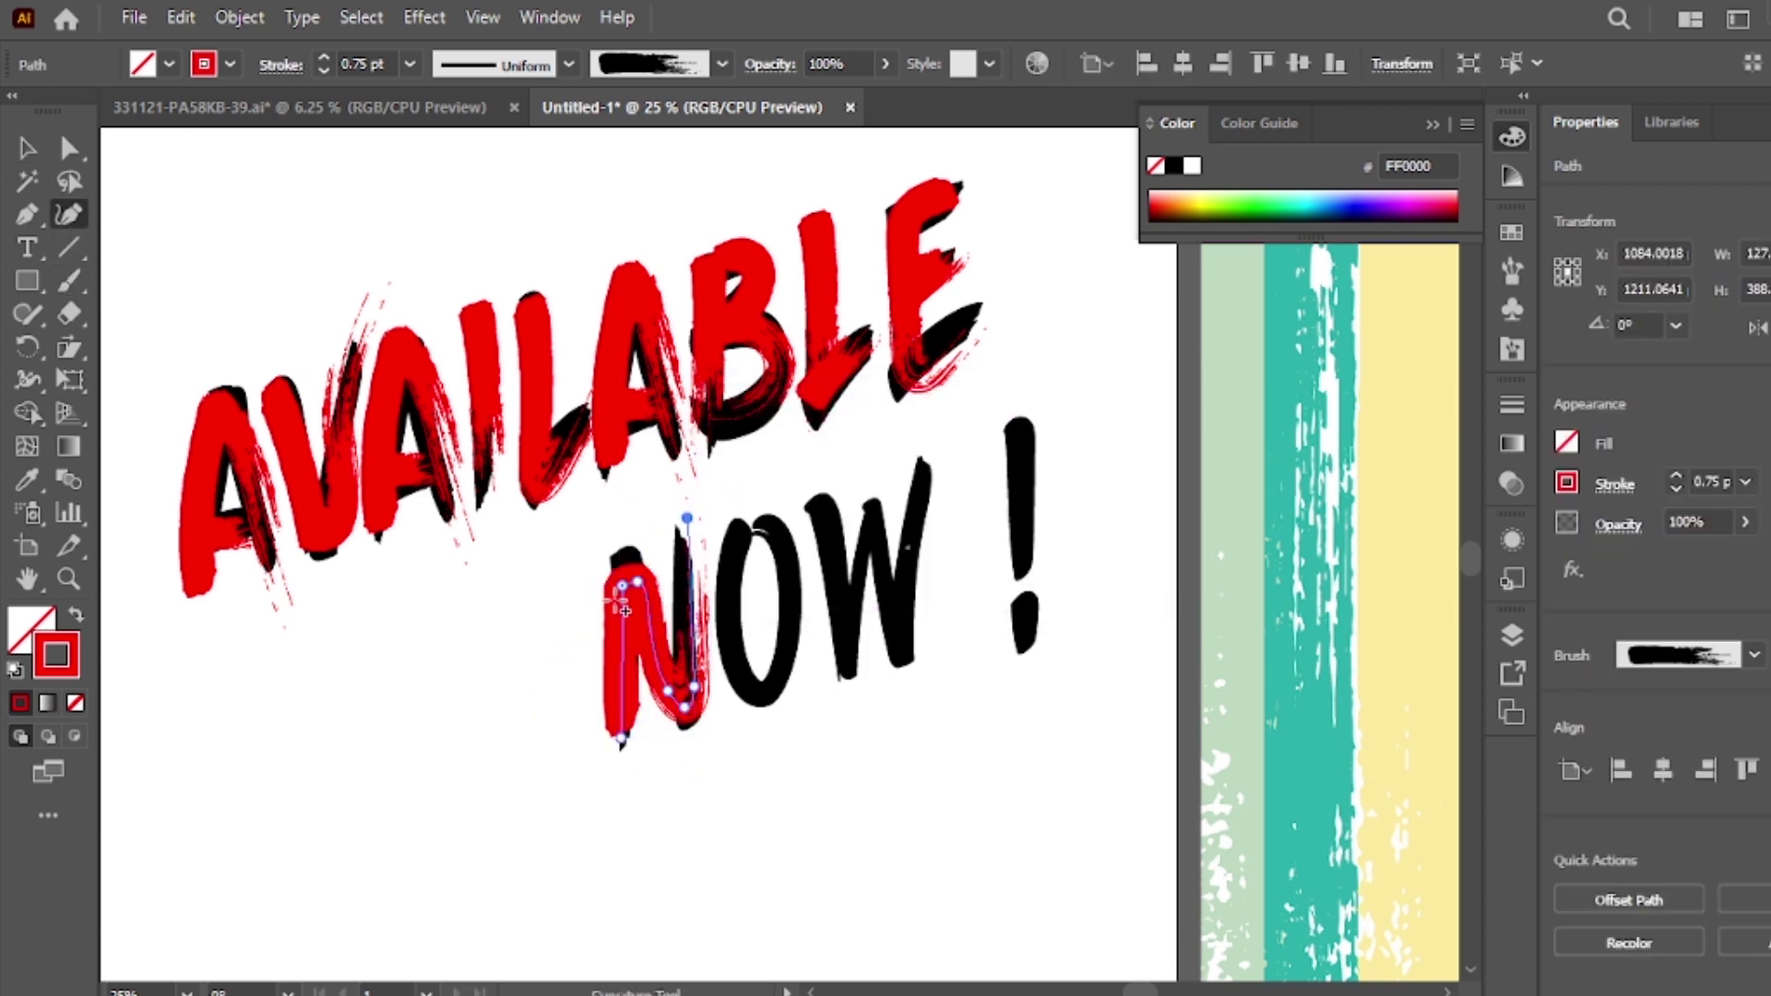
pyautogui.moveTo(637, 581); pyautogui.dragTo(640, 546)
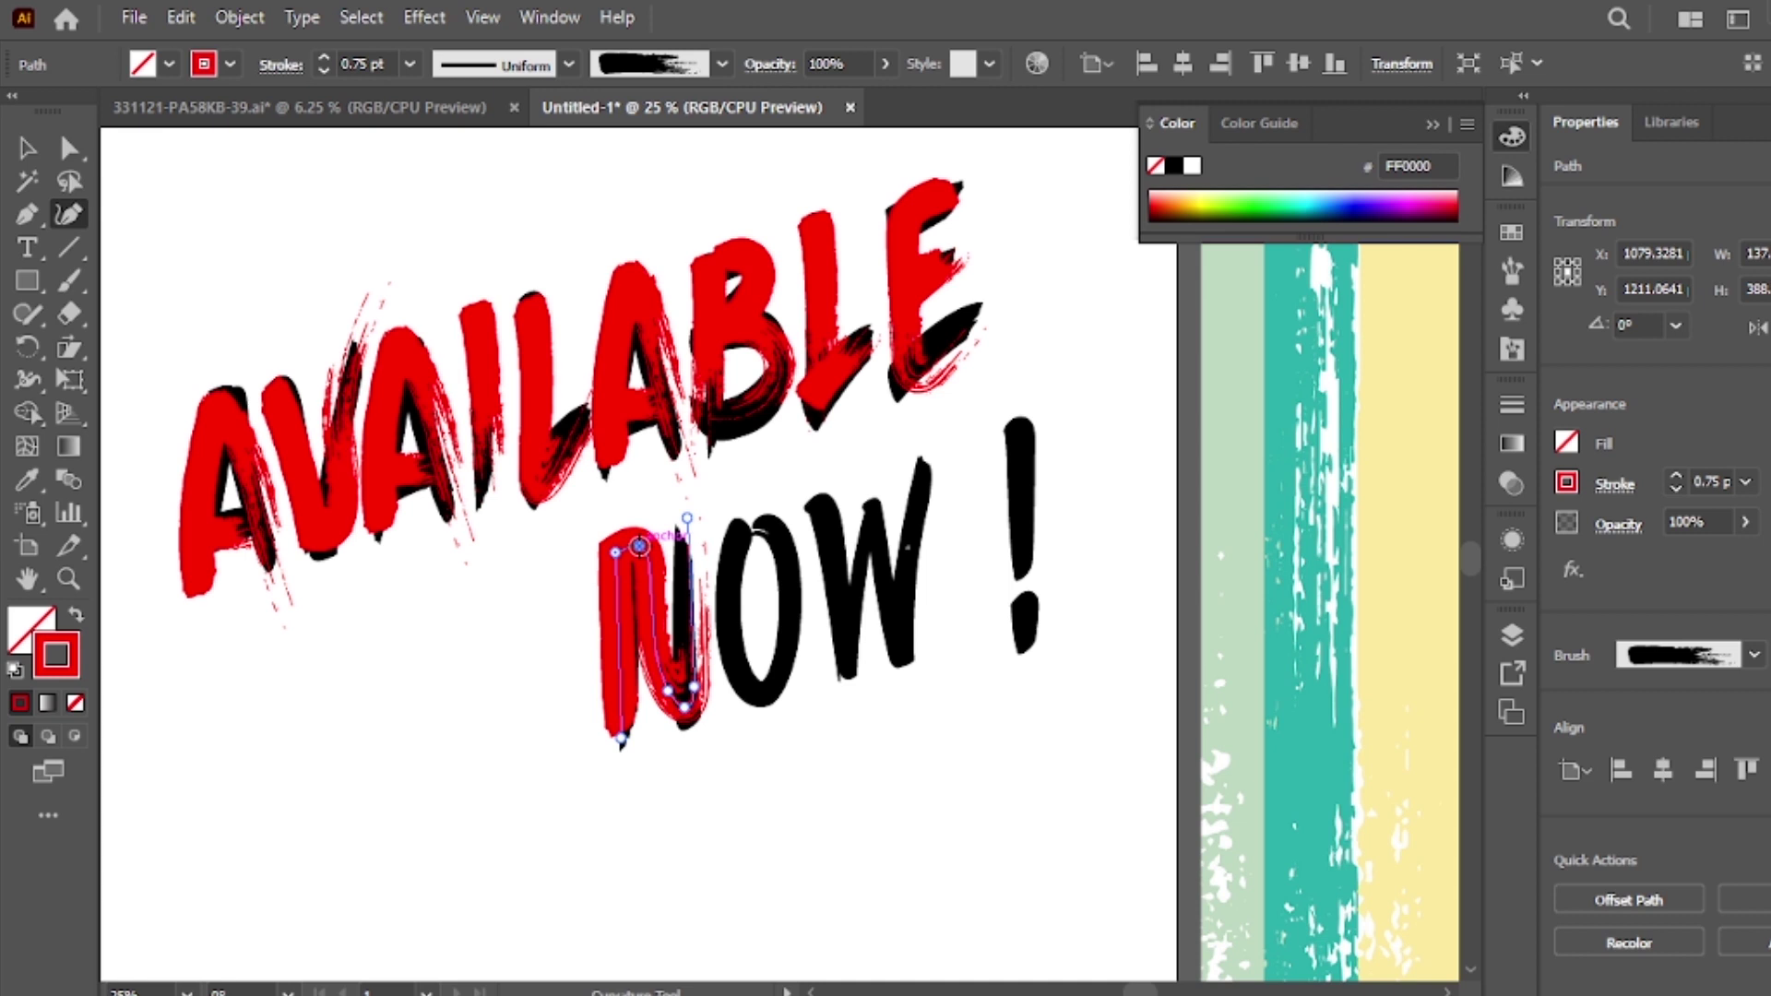
pyautogui.press('v')
pyautogui.click(289, 732)
# Paint red strokes over the O, the exclamation mark and the W
pyautogui.press('b')
pyautogui.moveTo(746, 531)
pyautogui.mouseDown()
pyautogui.moveTo(726, 605)
pyautogui.moveTo(740, 532)
pyautogui.mouseUp()
pyautogui.moveTo(1040, 425); pyautogui.dragTo(1026, 650)
pyautogui.moveTo(816, 503); pyautogui.dragTo(933, 470)
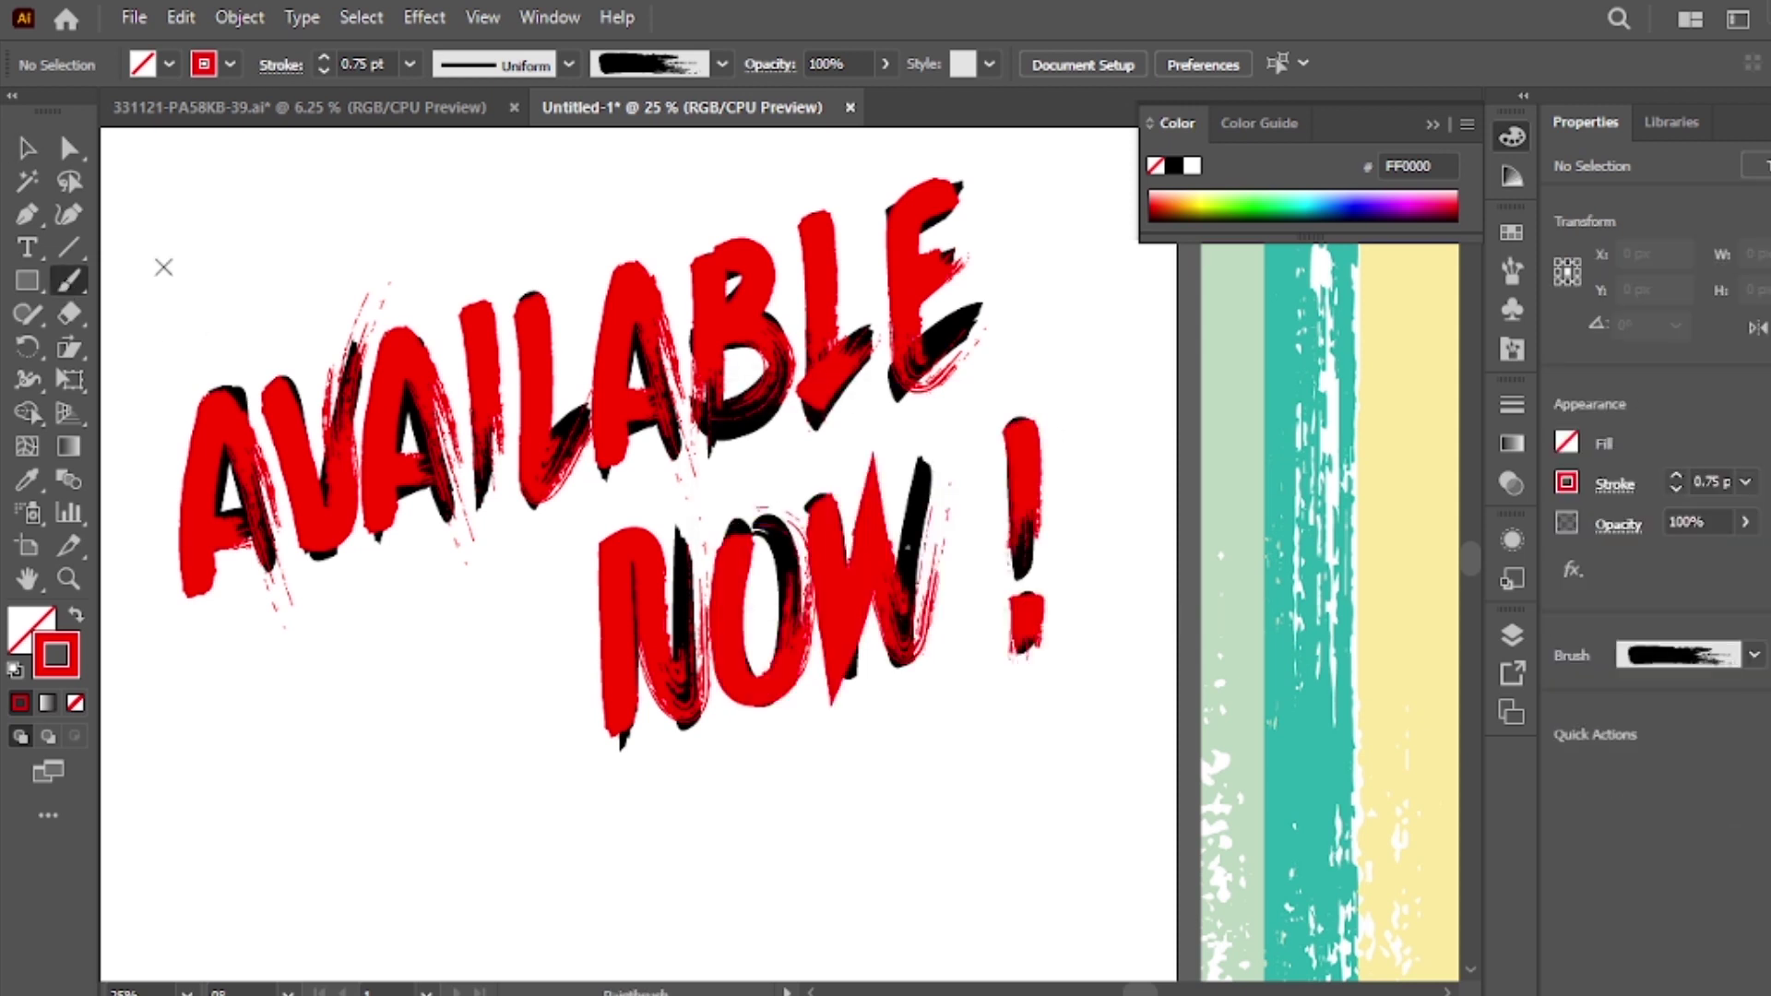
# Reshape the red W stroke to fit the letter, raising its middle peak
pyautogui.press('a')
pyautogui.click(906, 641)
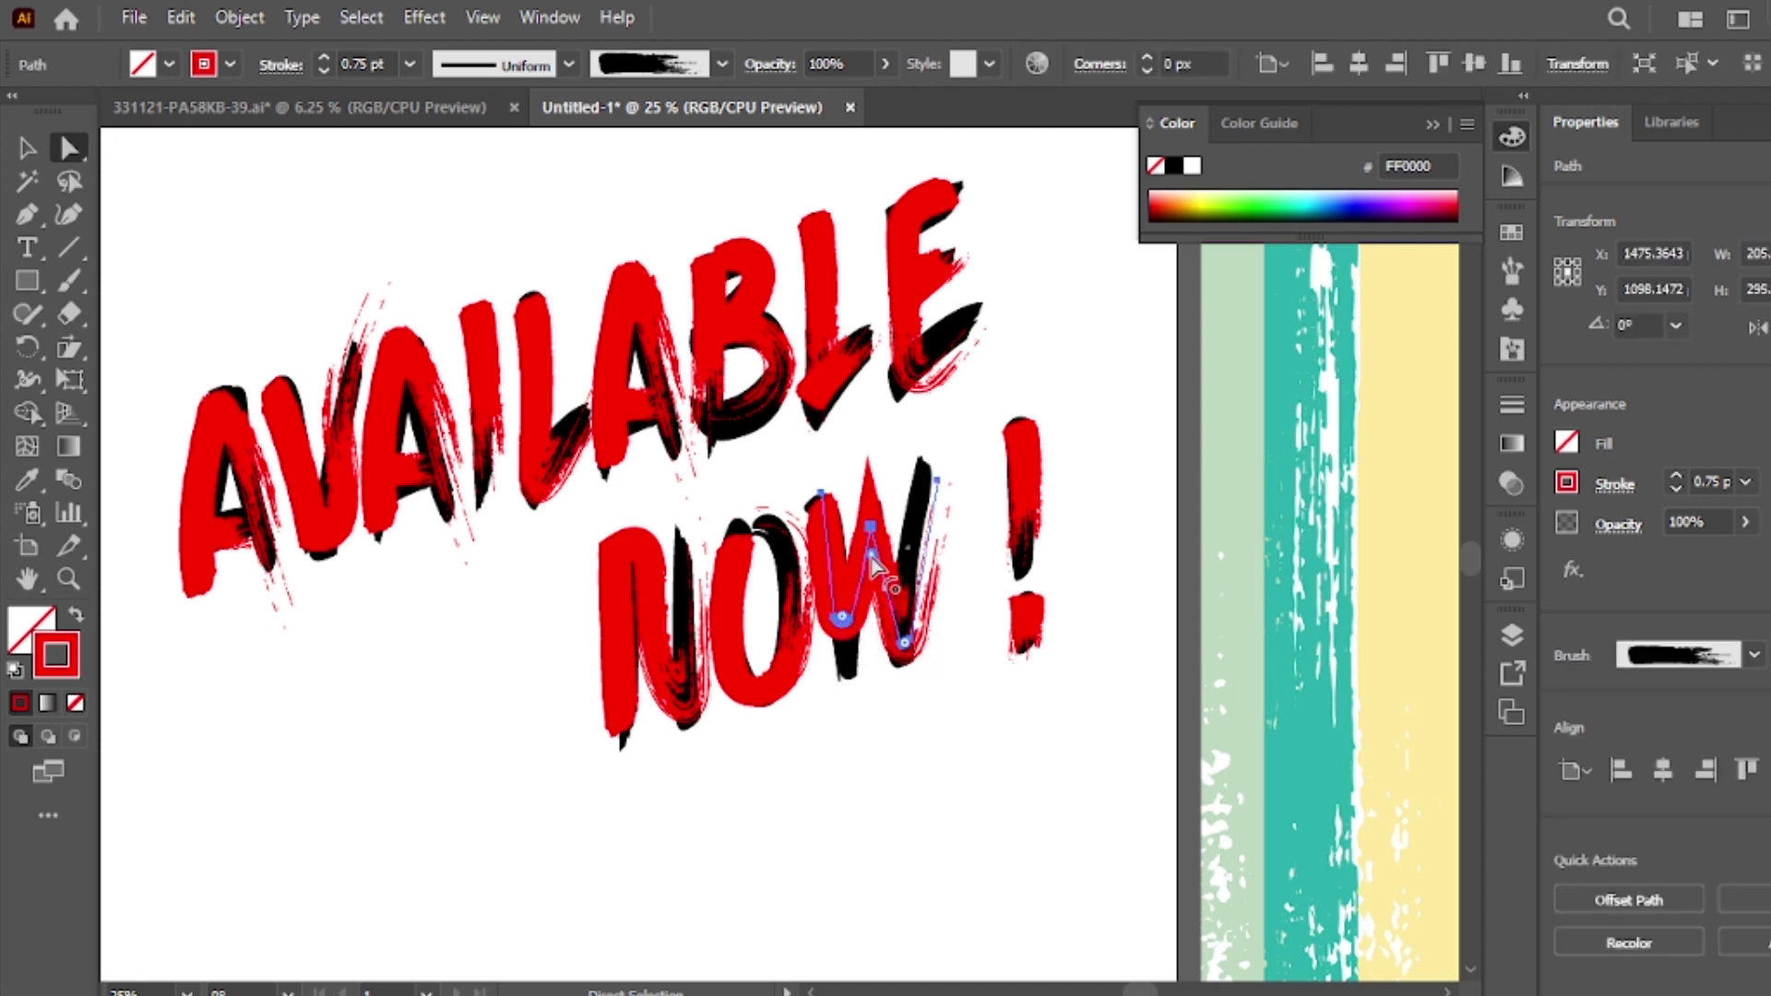
pyautogui.click(27, 148)
pyautogui.hotkey('ctrl', 'z')
pyautogui.hotkey('ctrl', 'z')
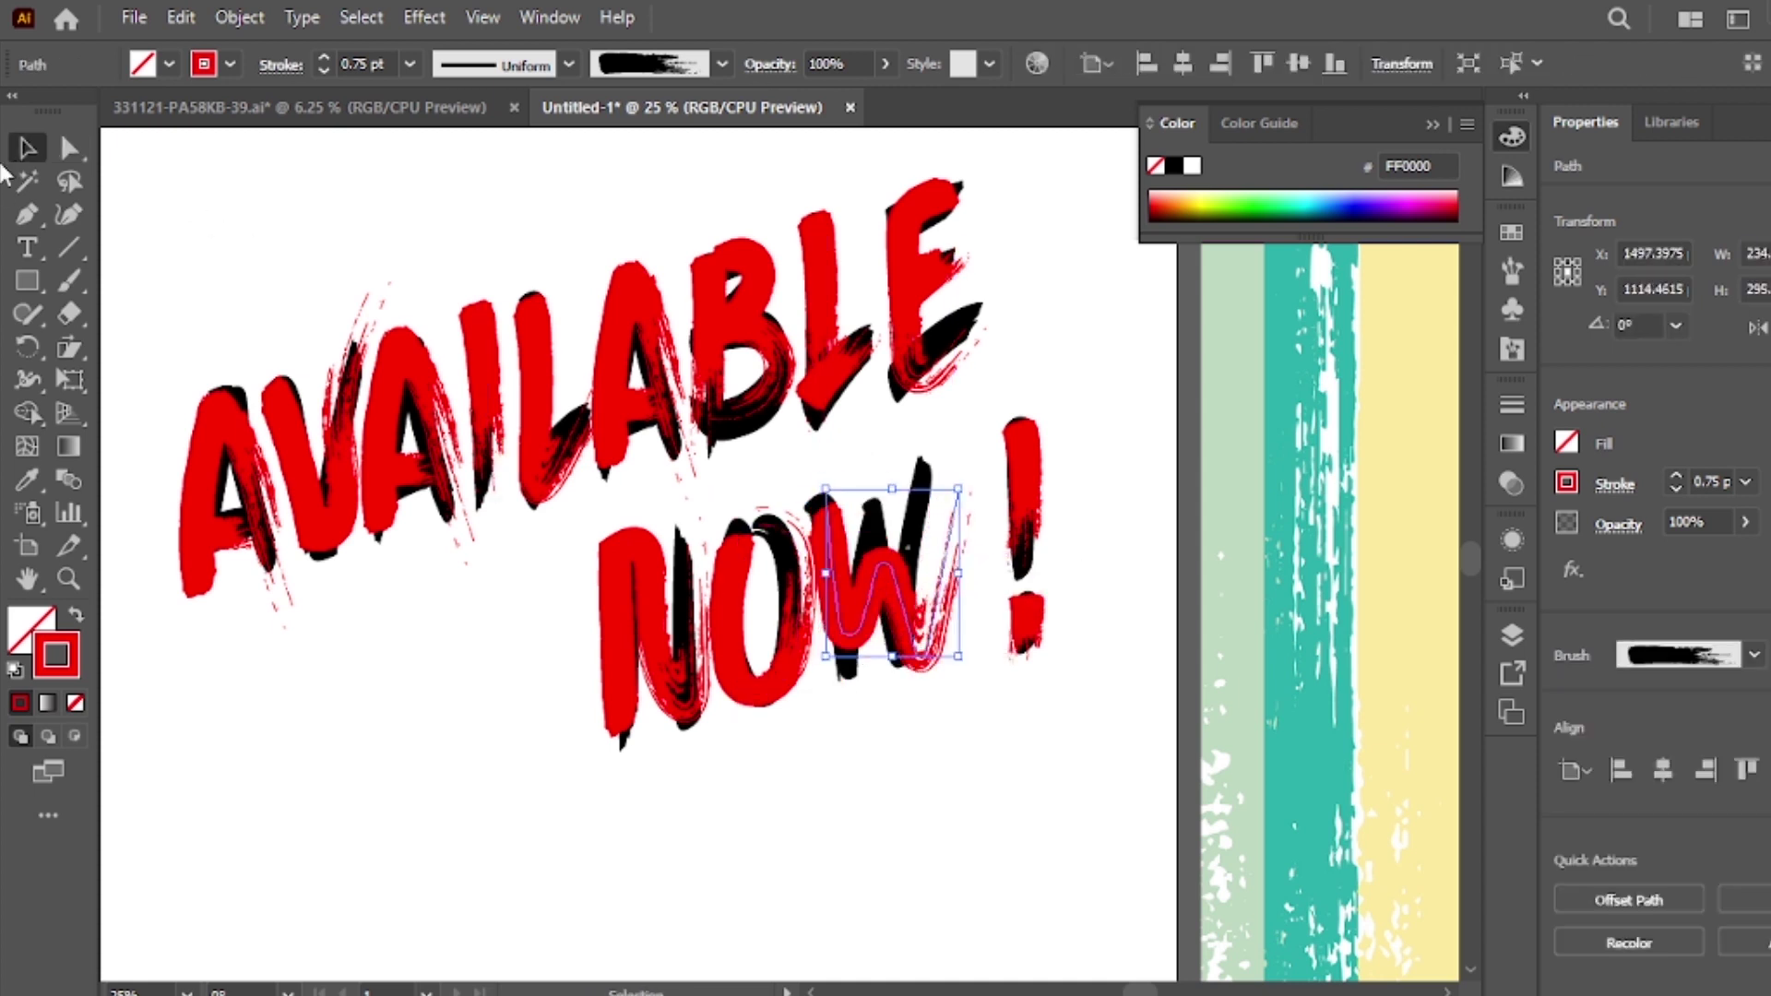
pyautogui.click(69, 214)
pyautogui.moveTo(862, 608); pyautogui.dragTo(831, 669)
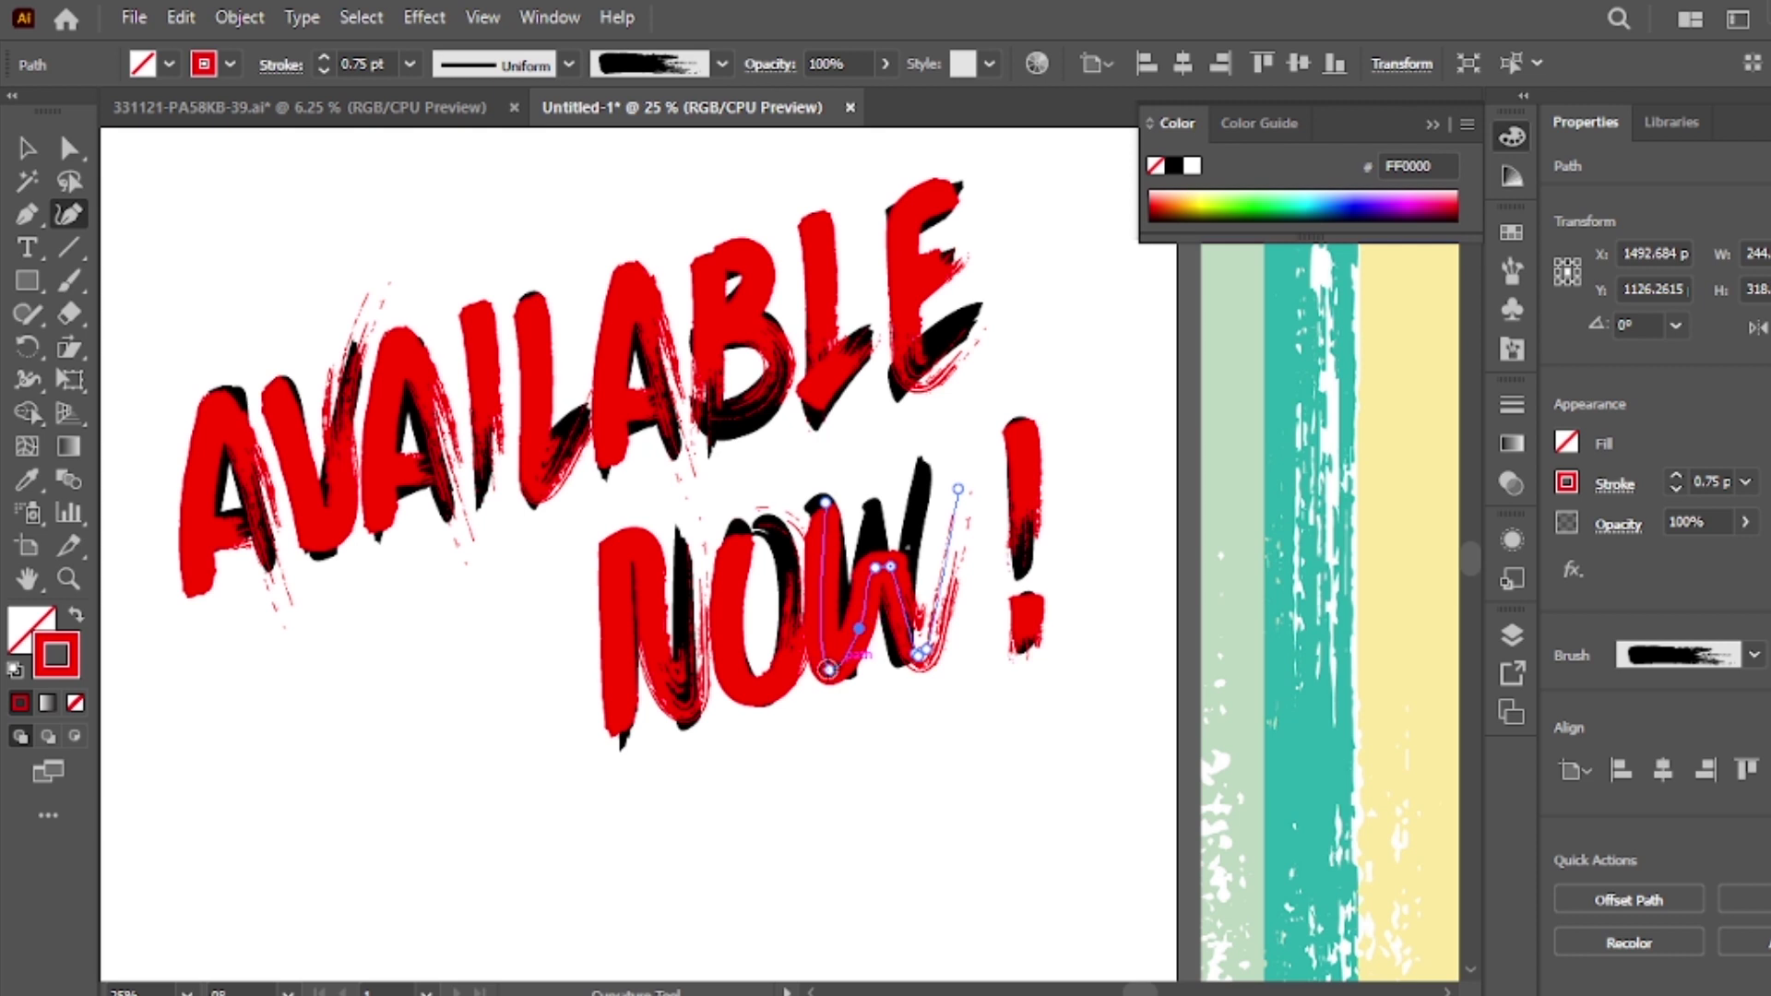
pyautogui.moveTo(878, 575); pyautogui.dragTo(888, 569)
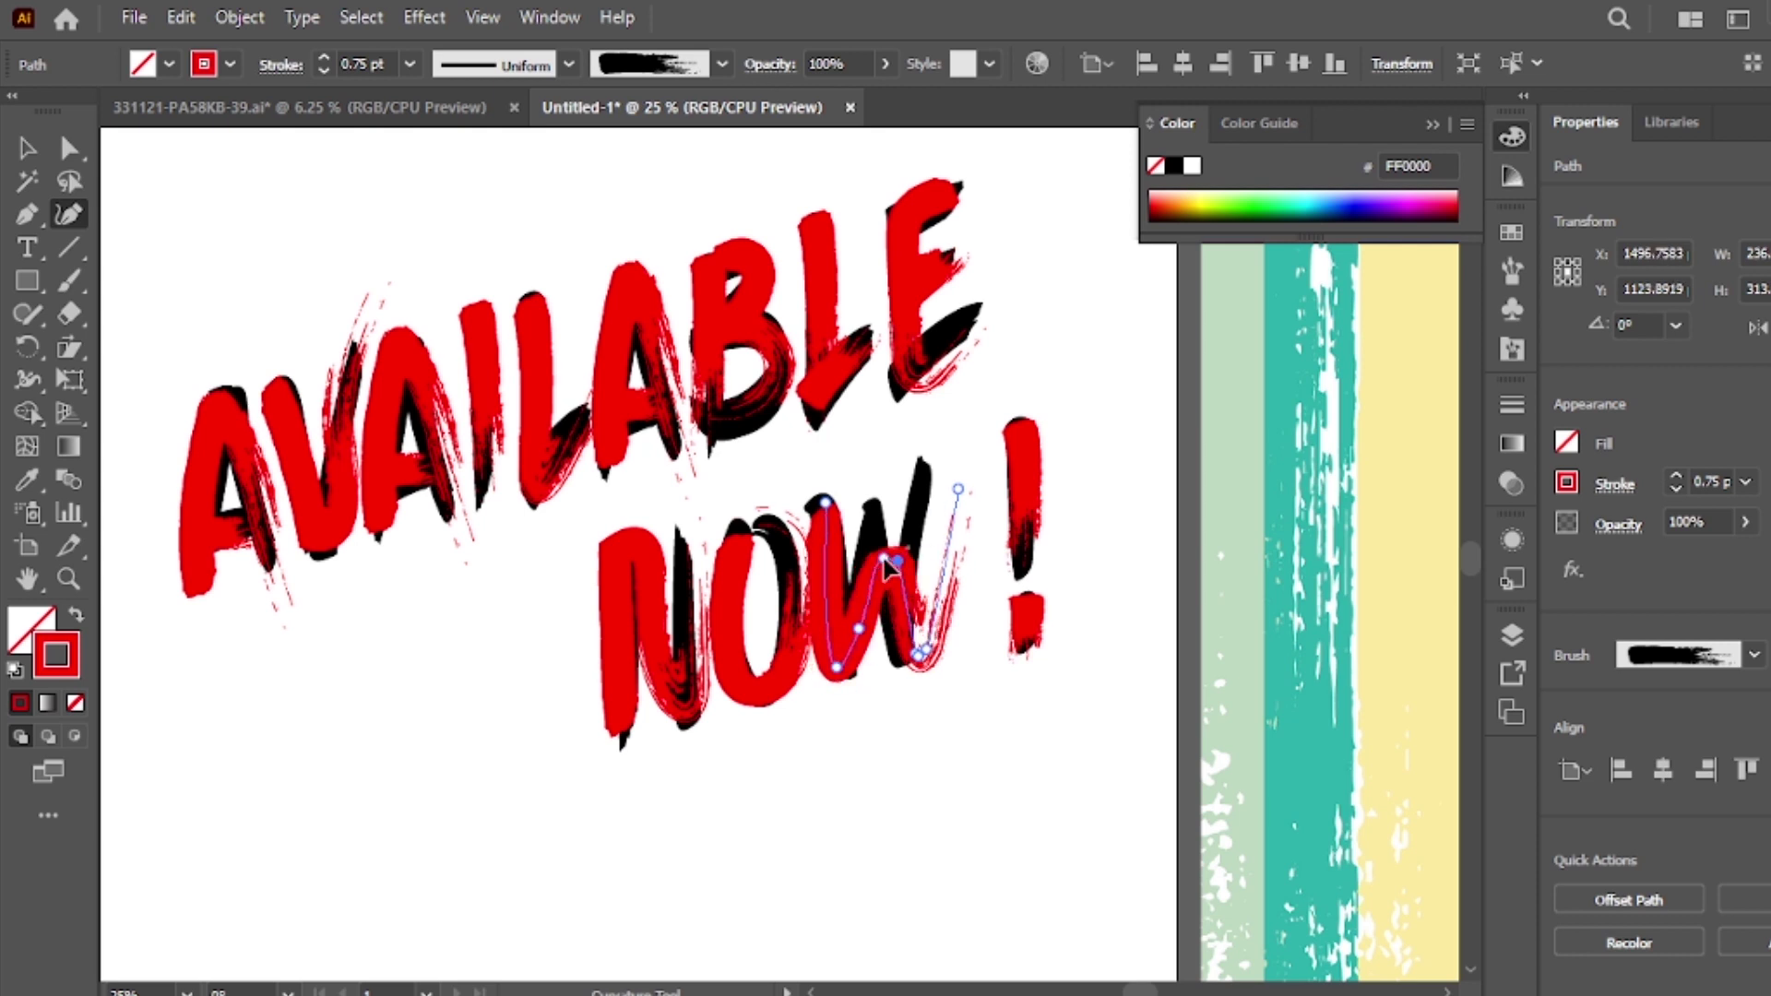
pyautogui.click(27, 148)
pyautogui.click(221, 870)
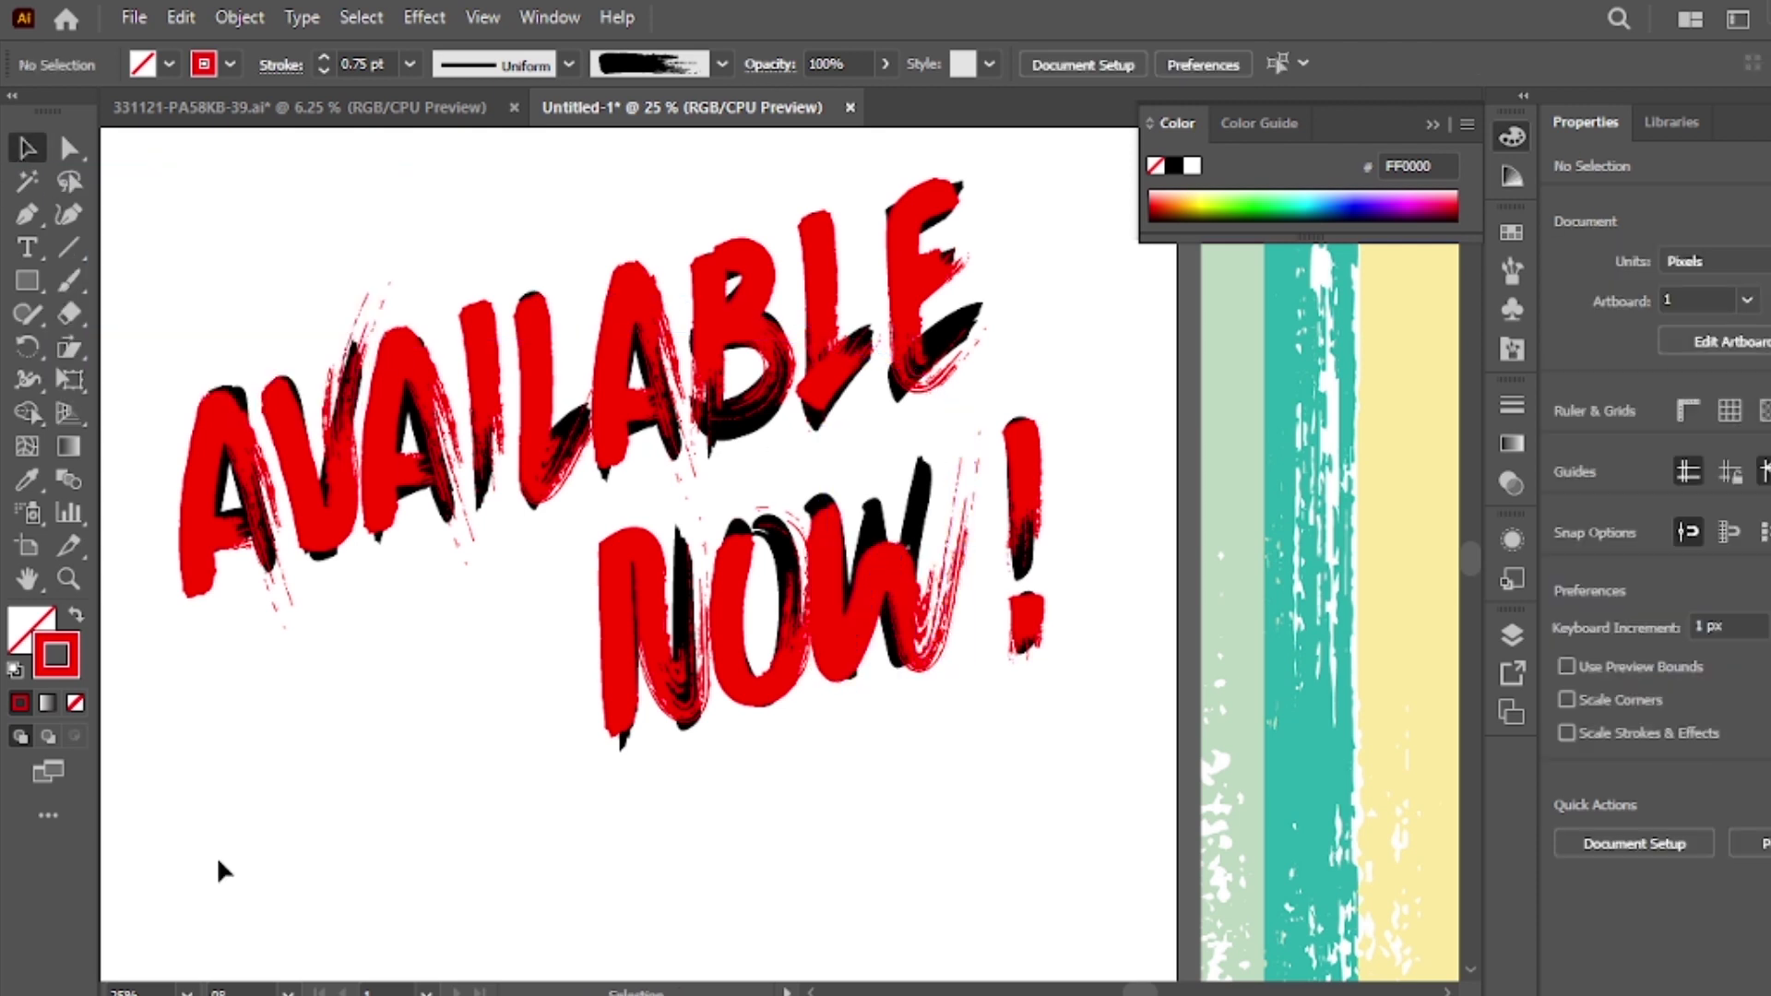